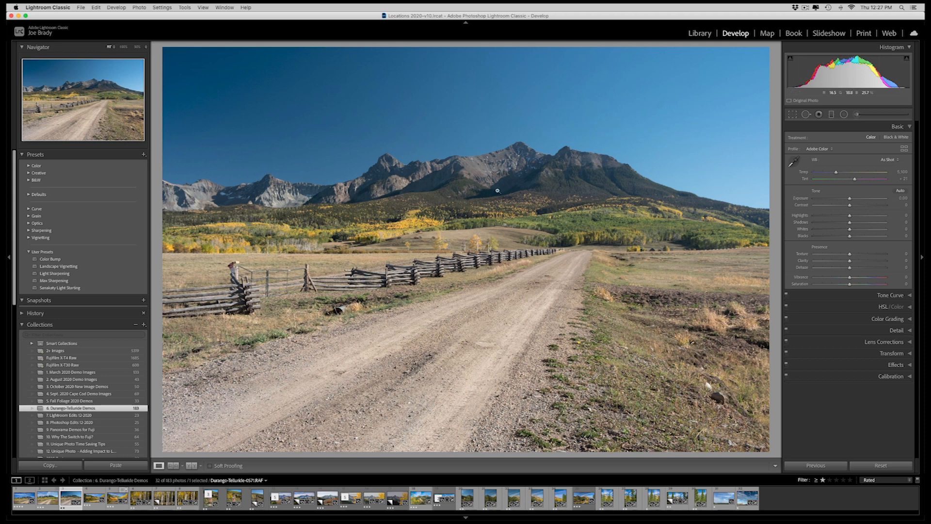
# Step: Adjust the mountain road photo to Shadows +92, Texture +26, Clarity +18, Vibrance +15 and Saturation +43
pyautogui.click(878, 222)
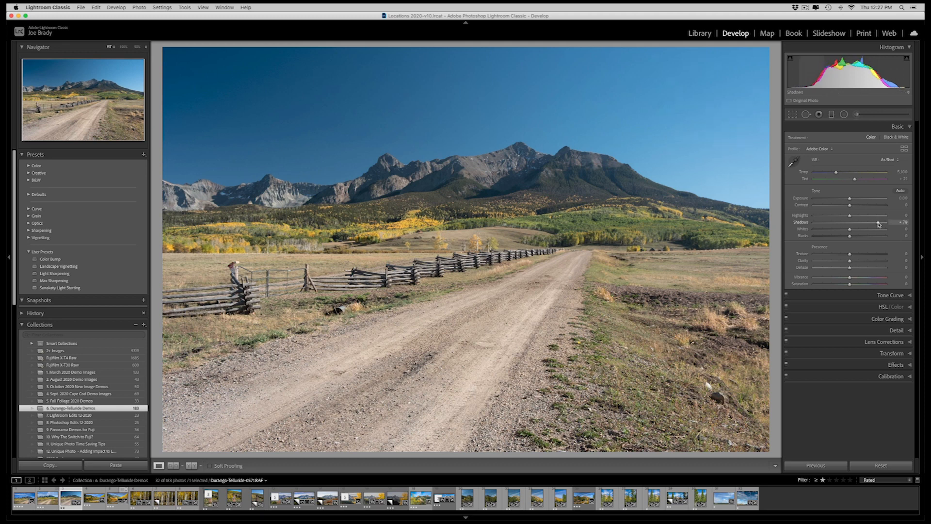
pyautogui.moveTo(878, 223); pyautogui.dragTo(882, 223)
pyautogui.click(859, 254)
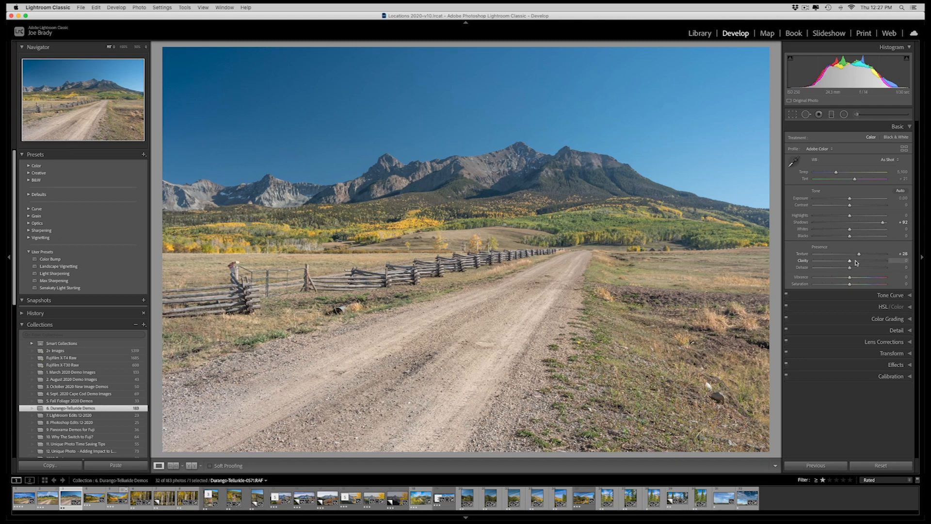
pyautogui.click(856, 261)
pyautogui.click(855, 277)
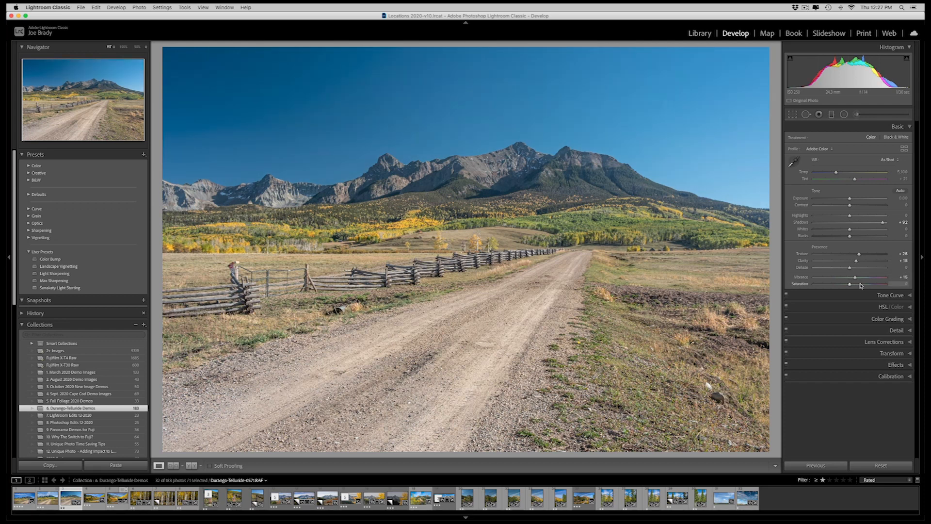
pyautogui.click(865, 284)
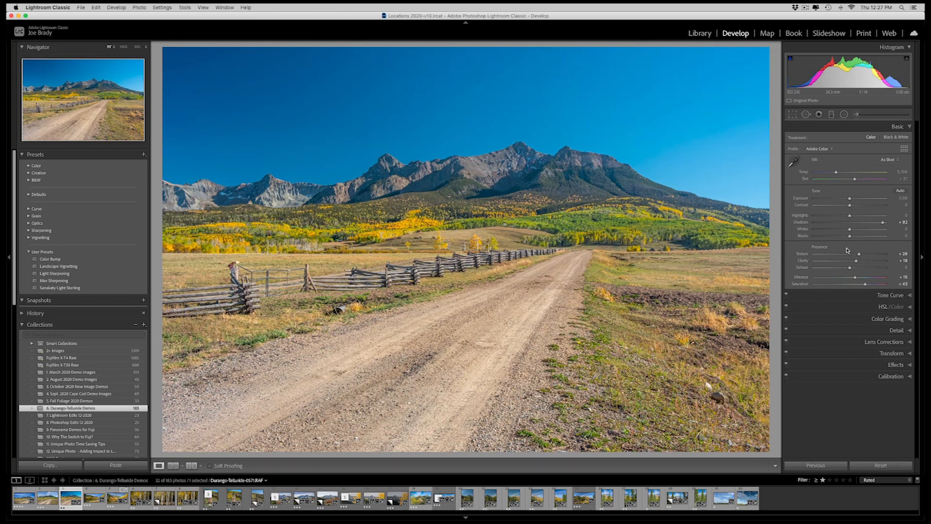
# Step: Compare the edited mountain road photo with its unedited version, switching between the two twice
pyautogui.press('\\')
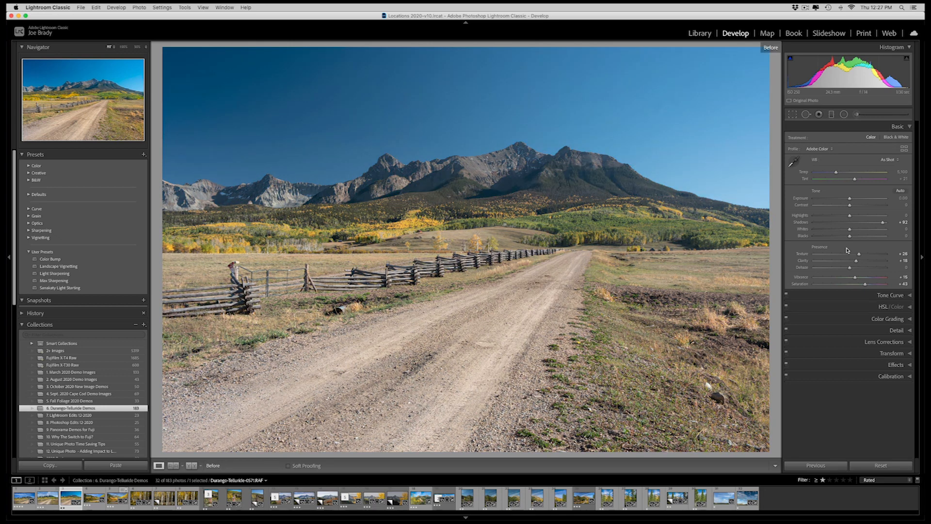
pyautogui.press('\\')
pyautogui.press('\\')
pyautogui.press('\\')
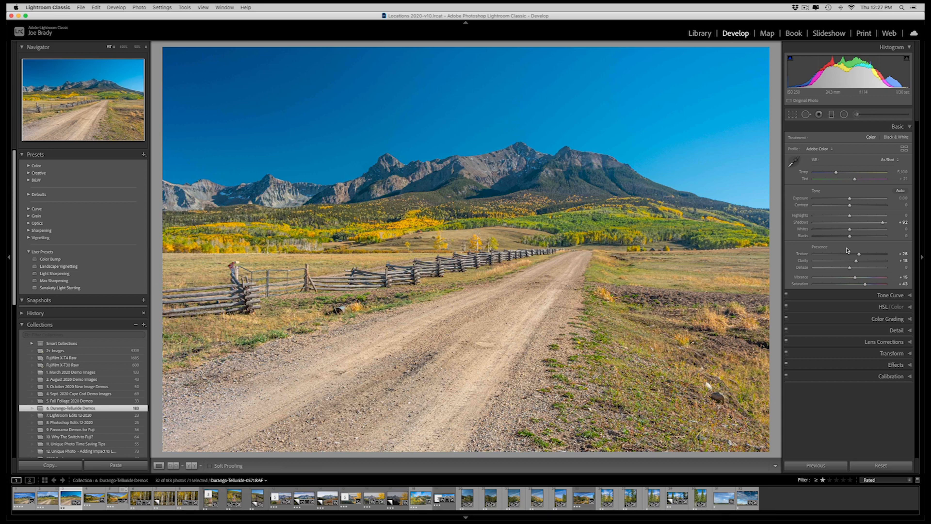
# Step: With the rating filter turned off, set the ColorChecker target photo's white balance from the fourth patch of its bottom gray row
pyautogui.click(823, 480)
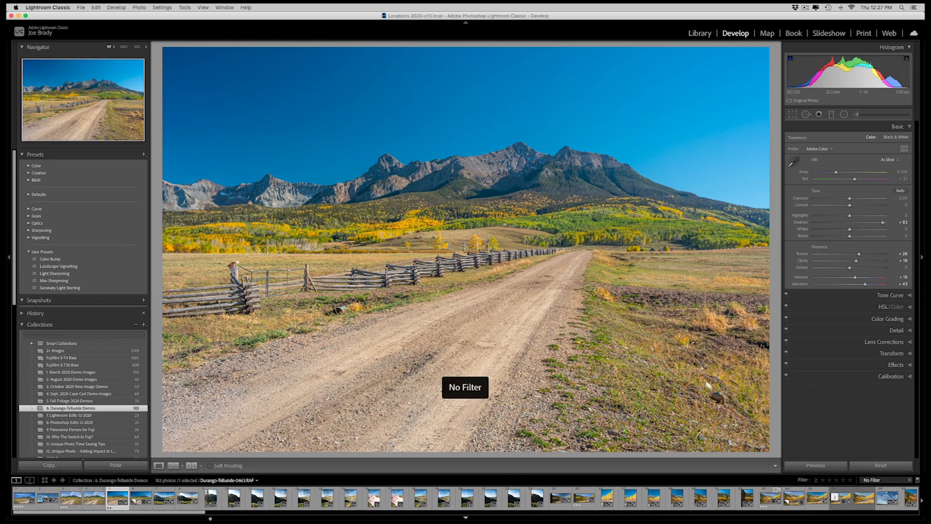
pyautogui.moveTo(192, 518); pyautogui.dragTo(791, 519)
pyautogui.click(578, 499)
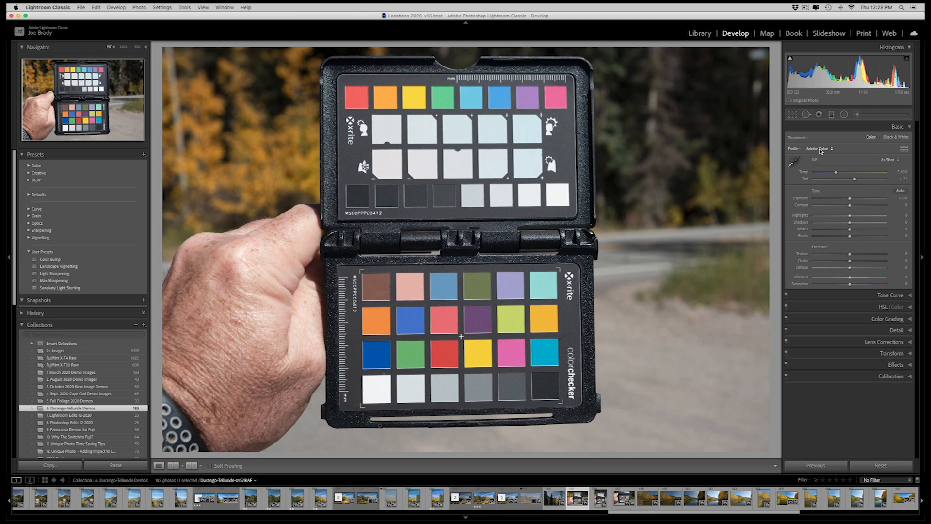
pyautogui.click(795, 160)
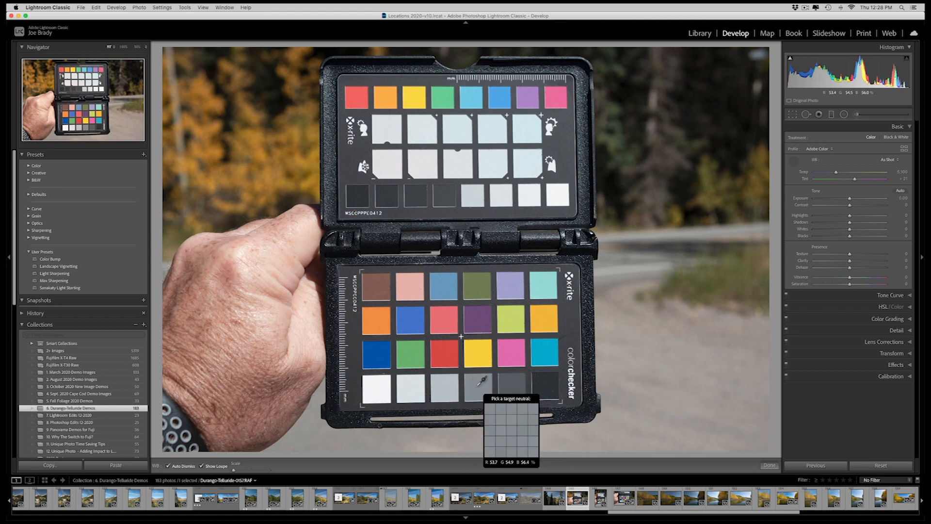
pyautogui.click(476, 385)
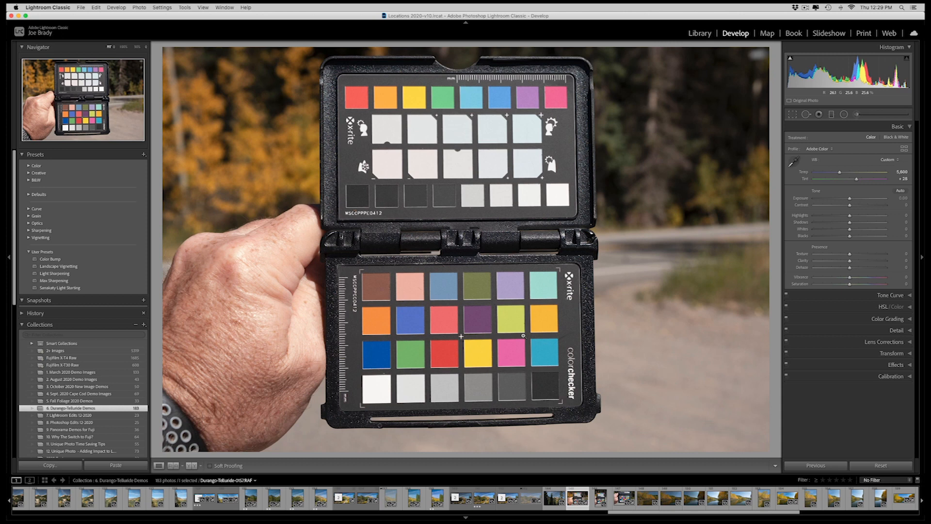
# Step: Export the target photo with the ColorChecker Camera Calibration preset, naming the DNG profile "Fuji X-T4 Durango"
pyautogui.click(79, 7)
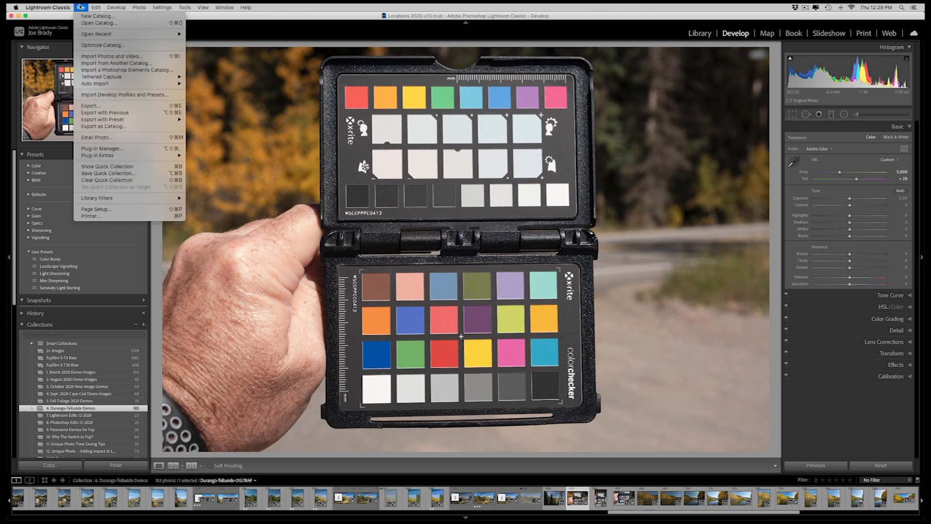
pyautogui.moveTo(121, 120)
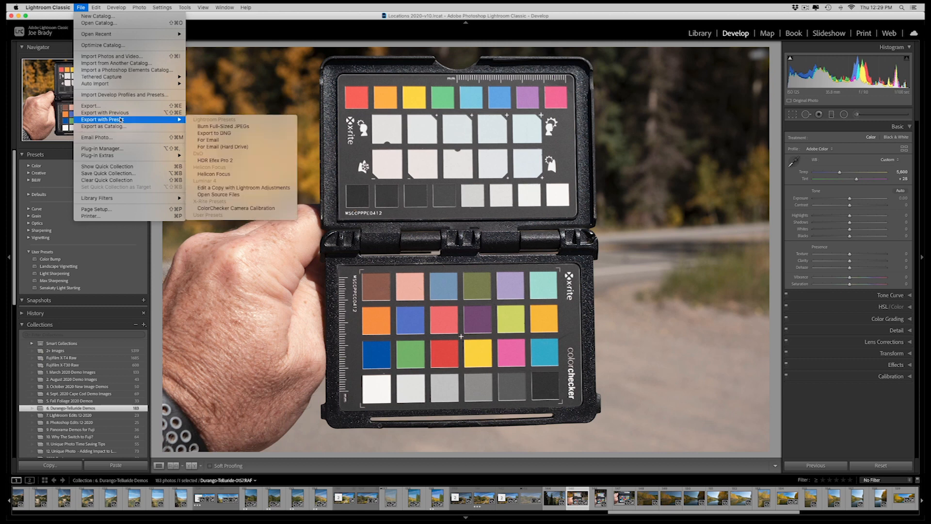
pyautogui.click(275, 208)
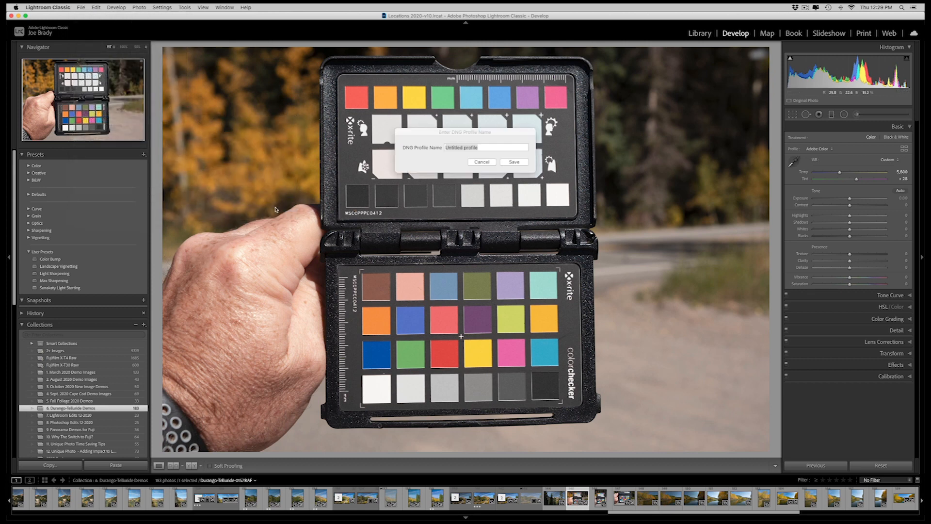
pyautogui.write('Fuji X-T4 D')
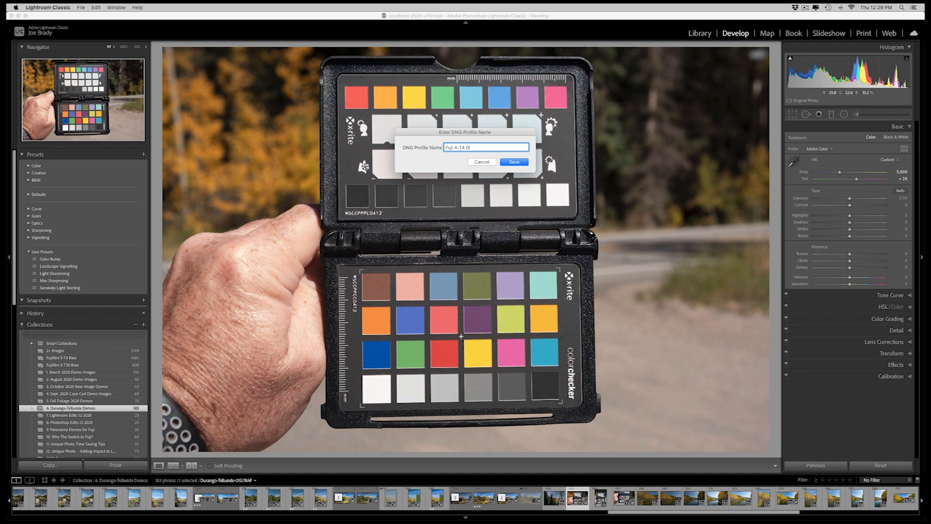
pyautogui.write('urango')
pyautogui.click(516, 163)
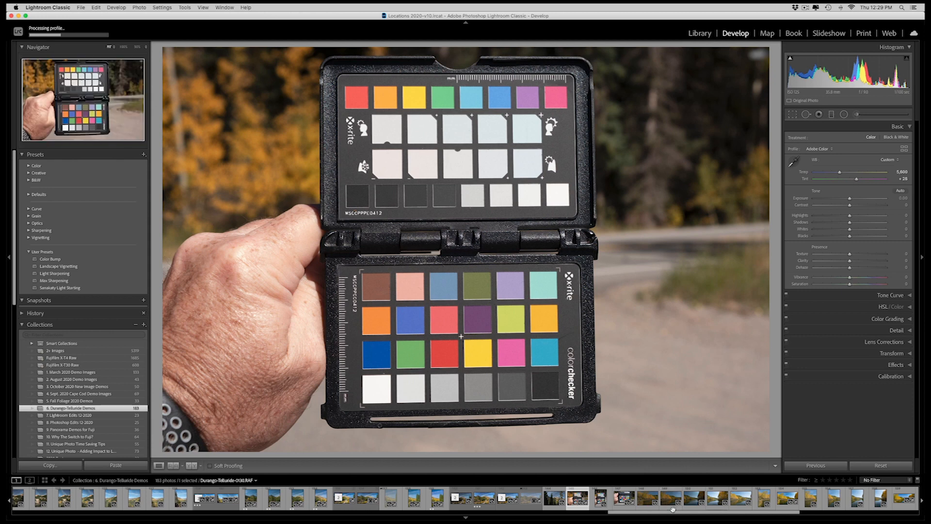
# Step: Restore the rating filter and give the mountain road photo the Adobe Landscape profile with Saturation at +31
pyautogui.click(823, 481)
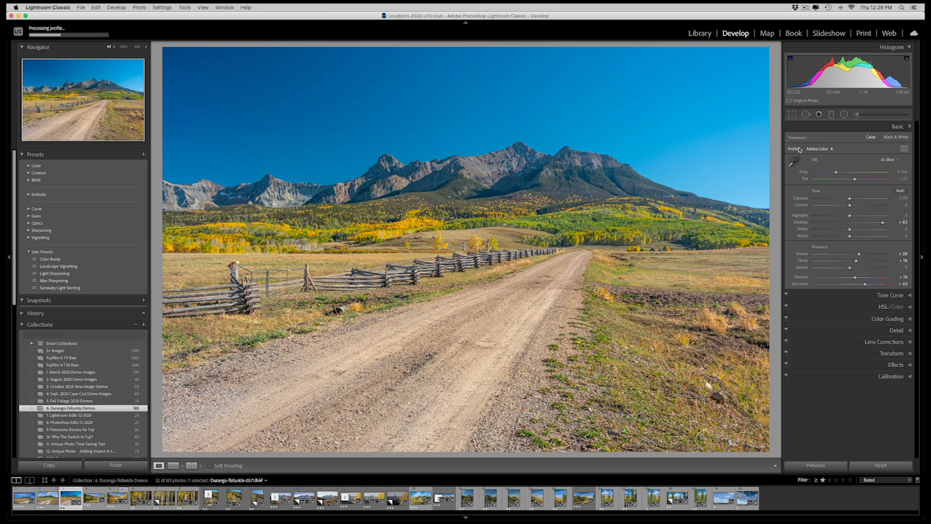
pyautogui.click(822, 151)
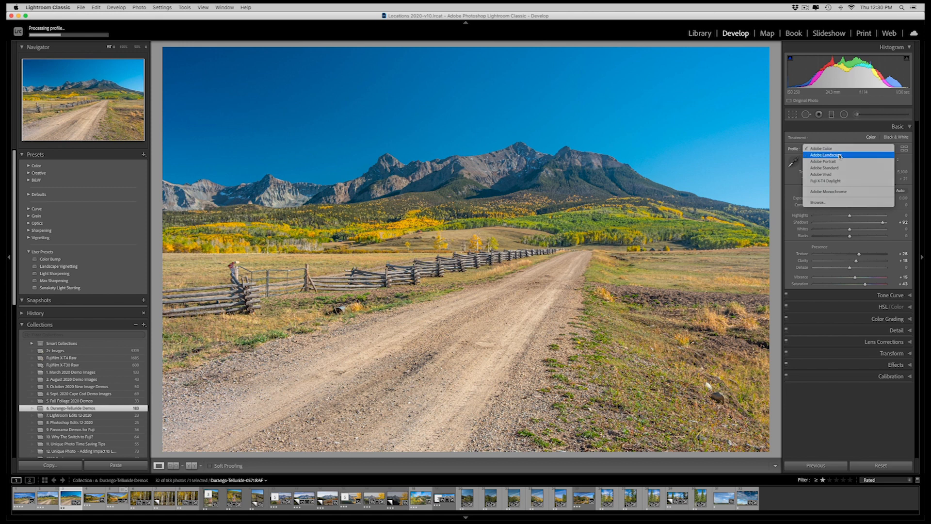
pyautogui.click(840, 156)
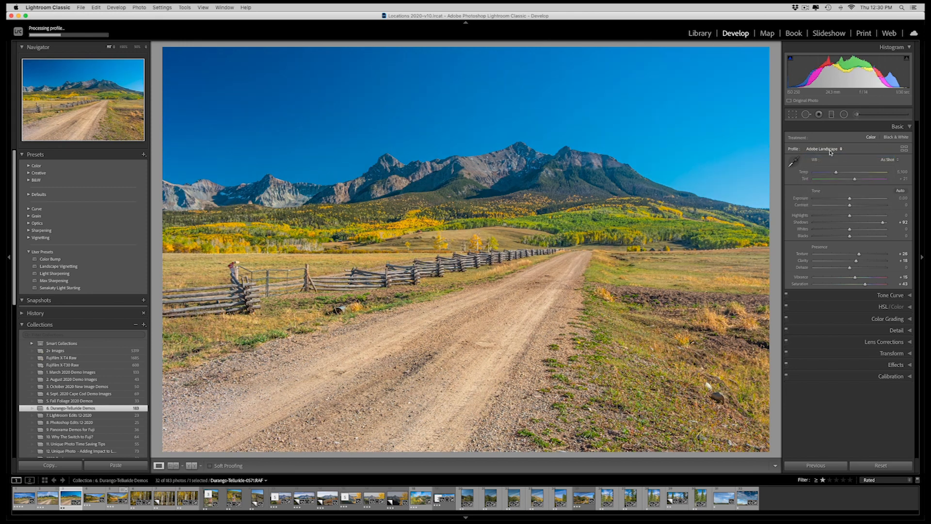
pyautogui.moveTo(866, 284); pyautogui.dragTo(861, 286)
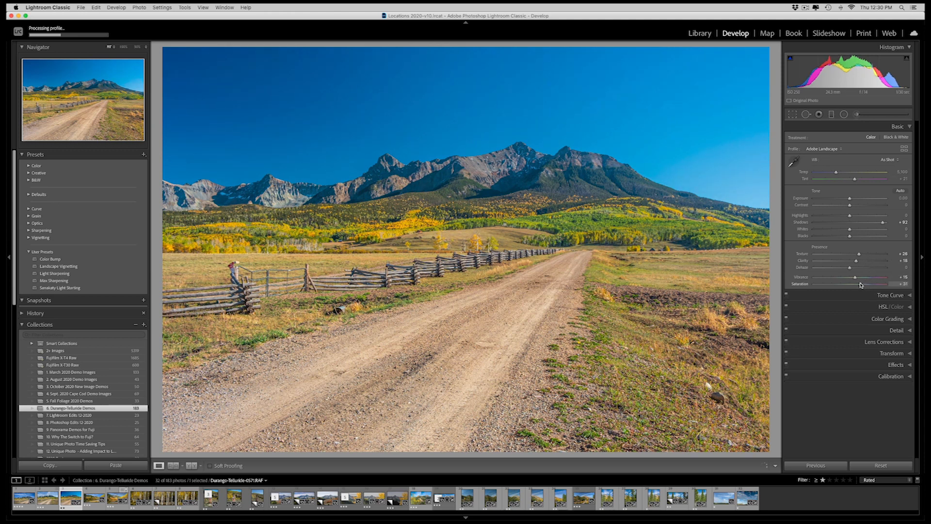
# Step: Try the Adobe Portrait and Adobe Vivid profiles on the mountain road photo
pyautogui.click(833, 154)
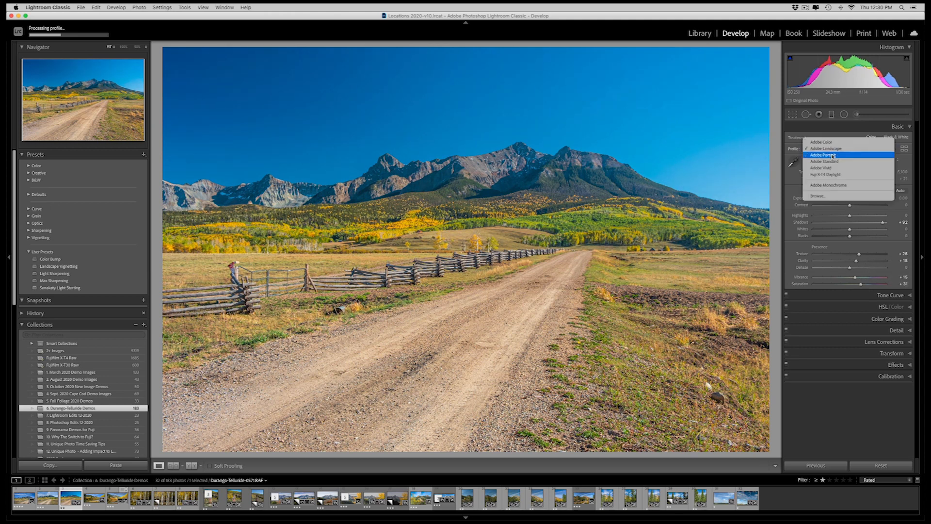
pyautogui.click(834, 155)
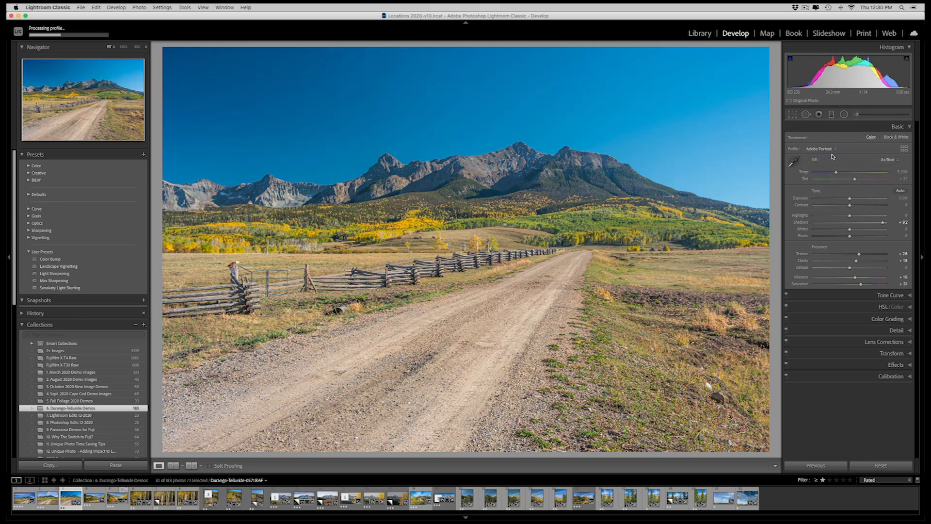
pyautogui.click(828, 149)
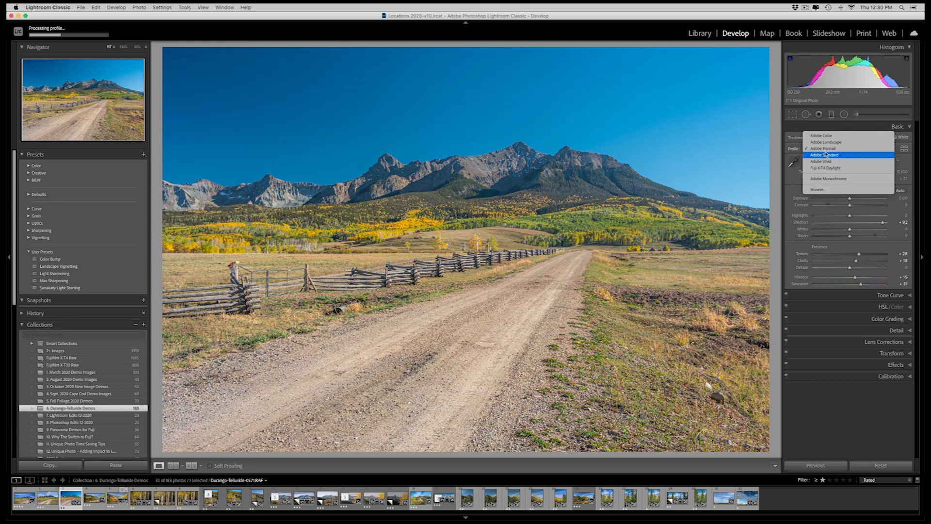
pyautogui.click(827, 161)
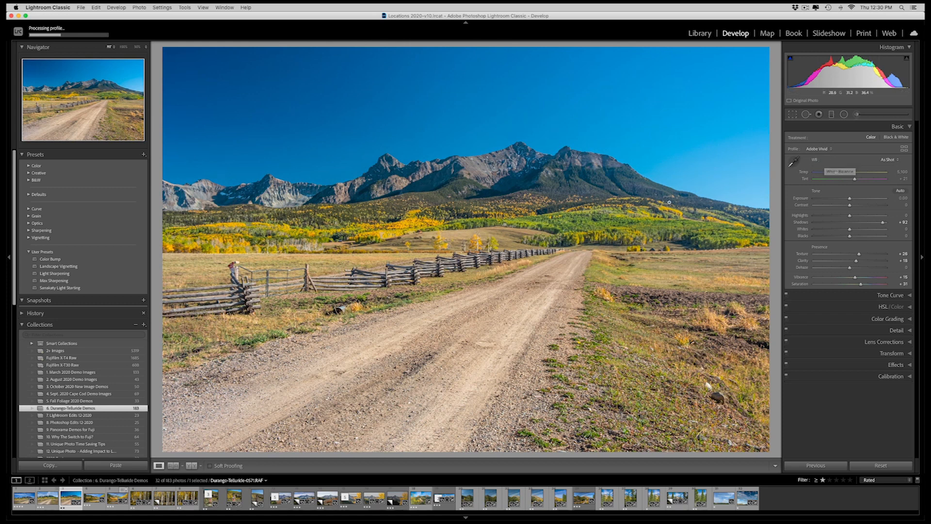
# Step: Apply the Fuji X-T4 Daylight camera profile to the mountain road photo
pyautogui.click(823, 149)
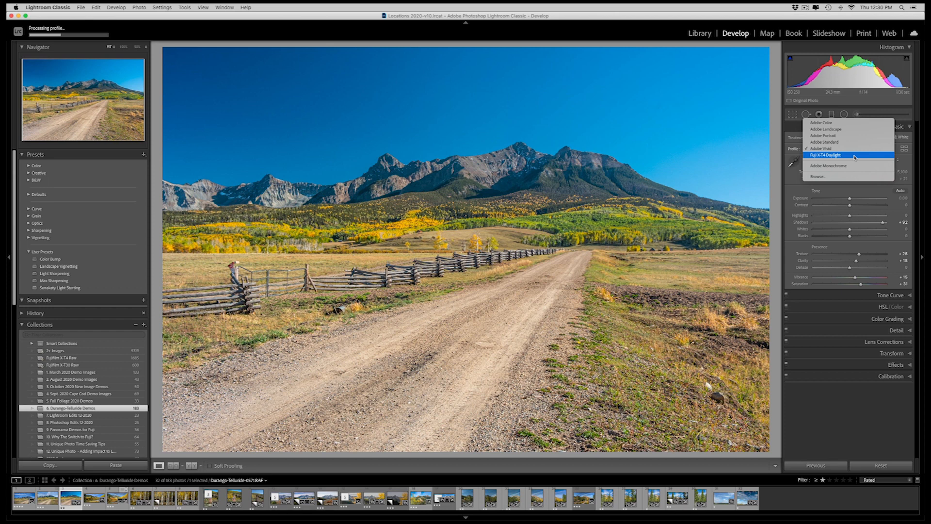
pyautogui.click(847, 156)
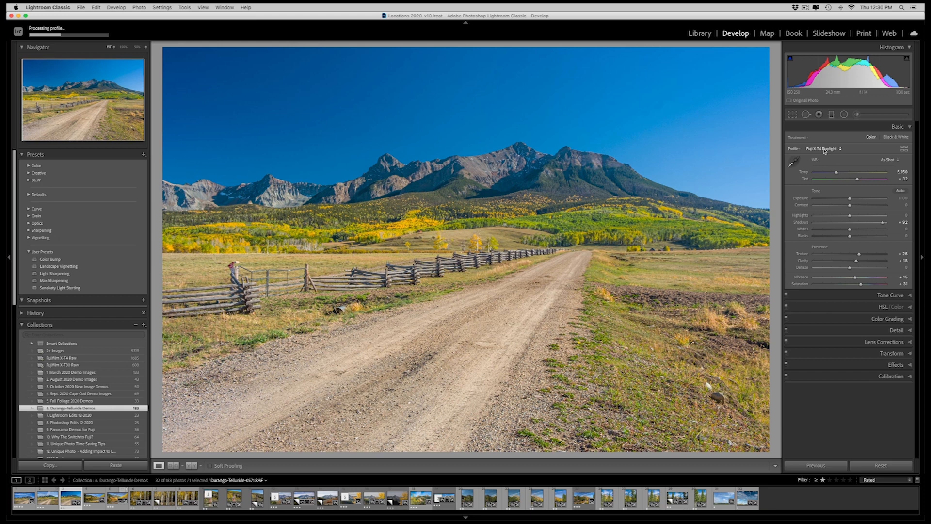
pyautogui.click(826, 151)
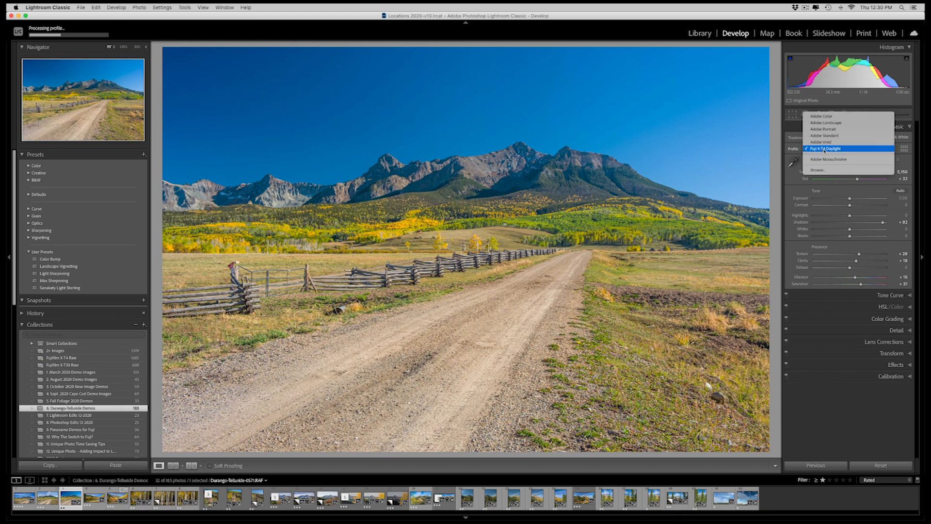
pyautogui.click(819, 117)
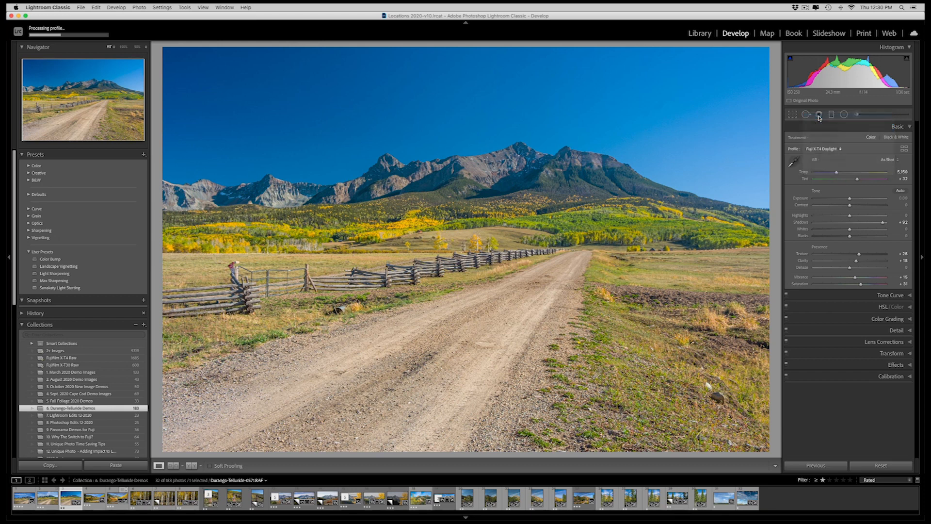
pyautogui.click(822, 151)
pyautogui.click(827, 182)
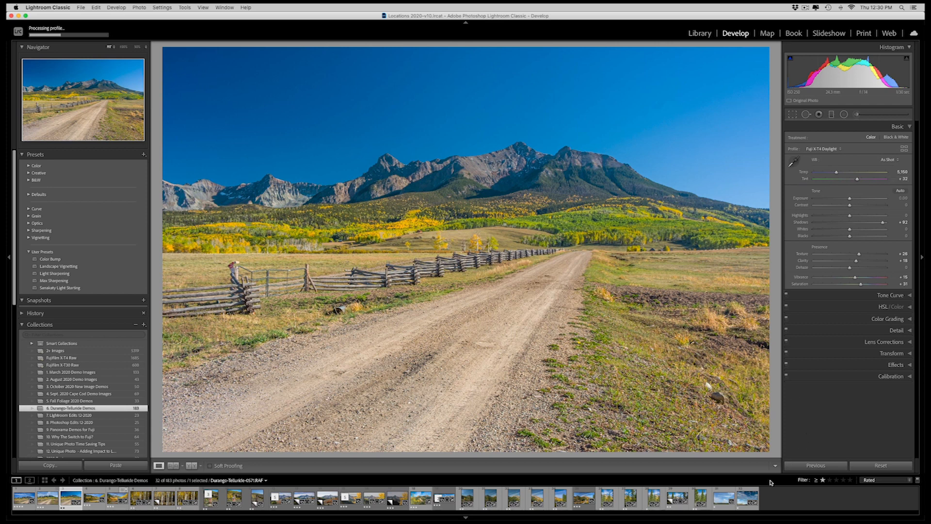
# Step: Turn off the rating filter, dismiss the calibration message and open the ColorChecker target photo
pyautogui.click(823, 480)
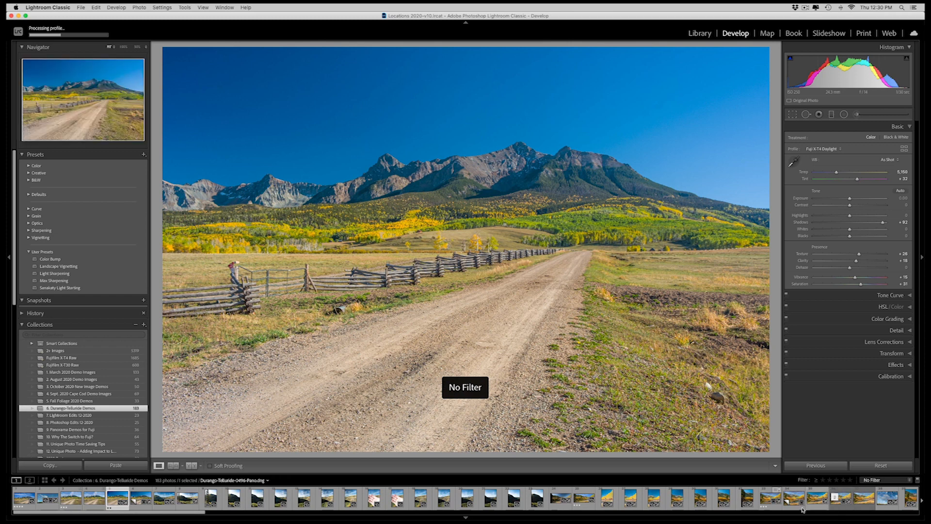
pyautogui.moveTo(202, 513); pyautogui.dragTo(771, 517)
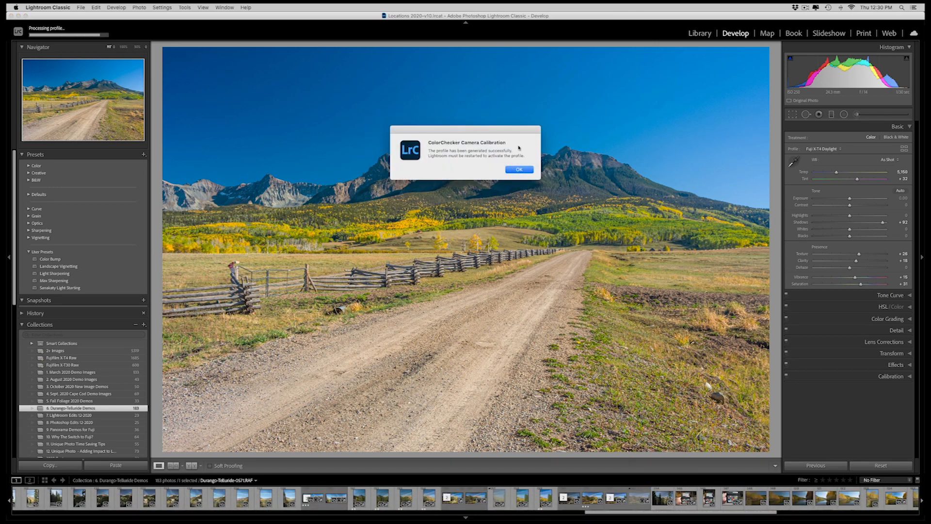
pyautogui.click(519, 170)
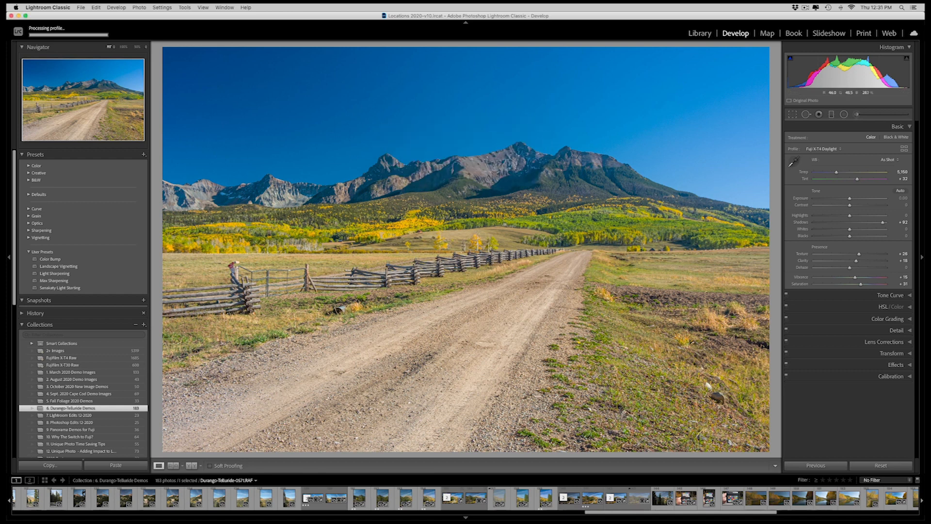
pyautogui.click(683, 497)
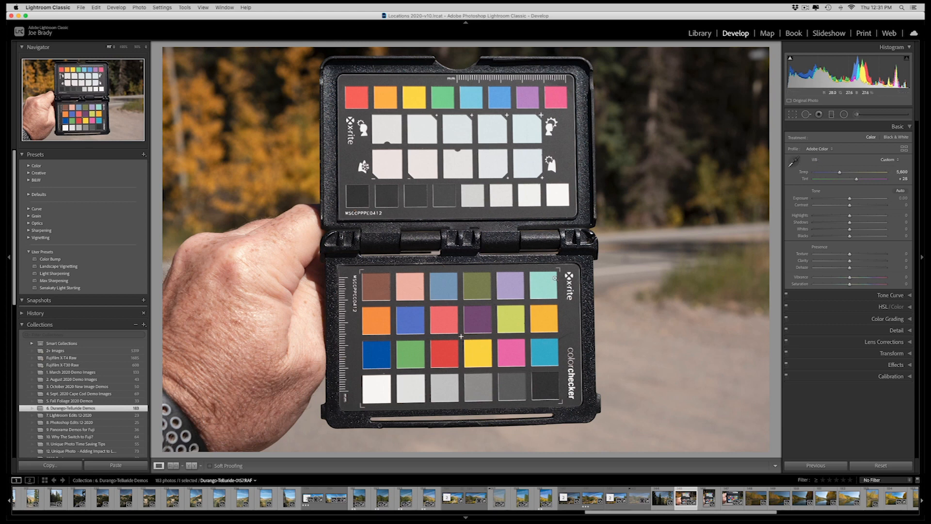
# Step: Compare the Fuji X-T4 Daylight and Adobe Color profiles on the ColorChecker target photo, finishing with Fuji X-T4 Daylight applied
pyautogui.click(816, 151)
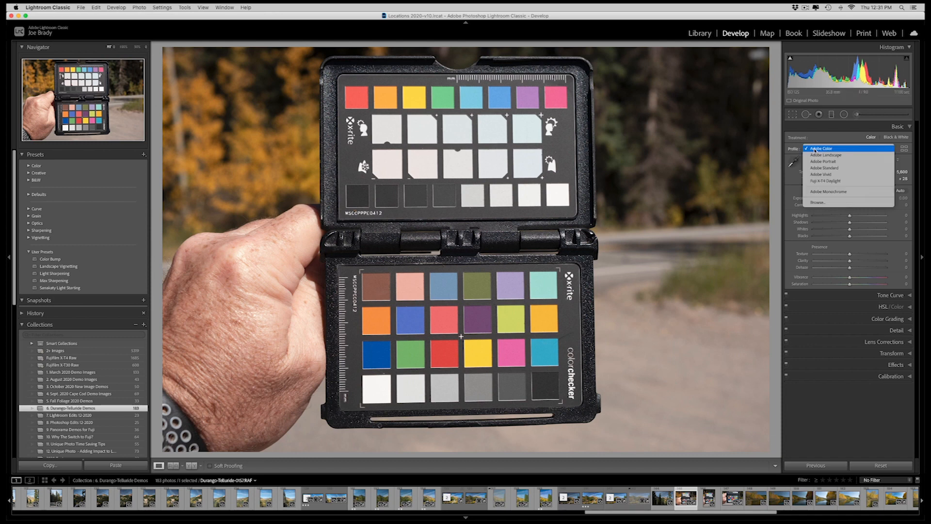
pyautogui.click(823, 181)
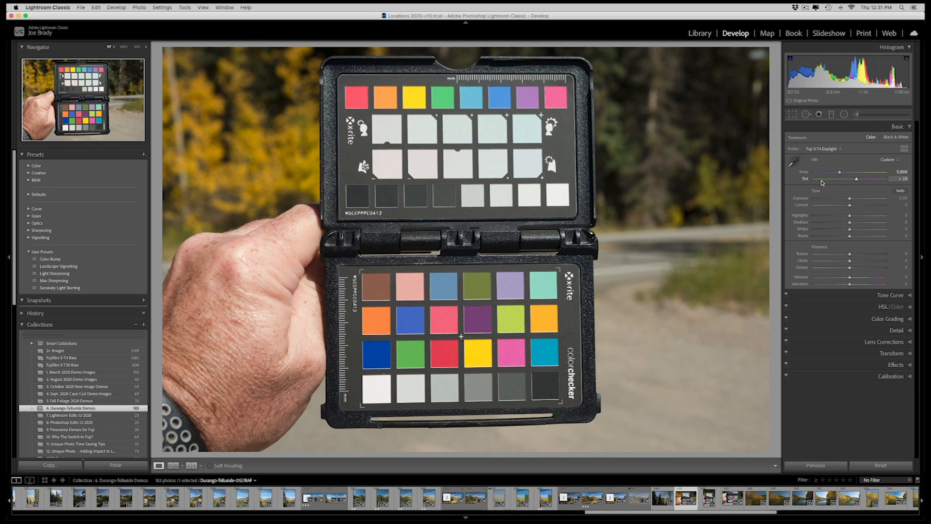
pyautogui.click(820, 152)
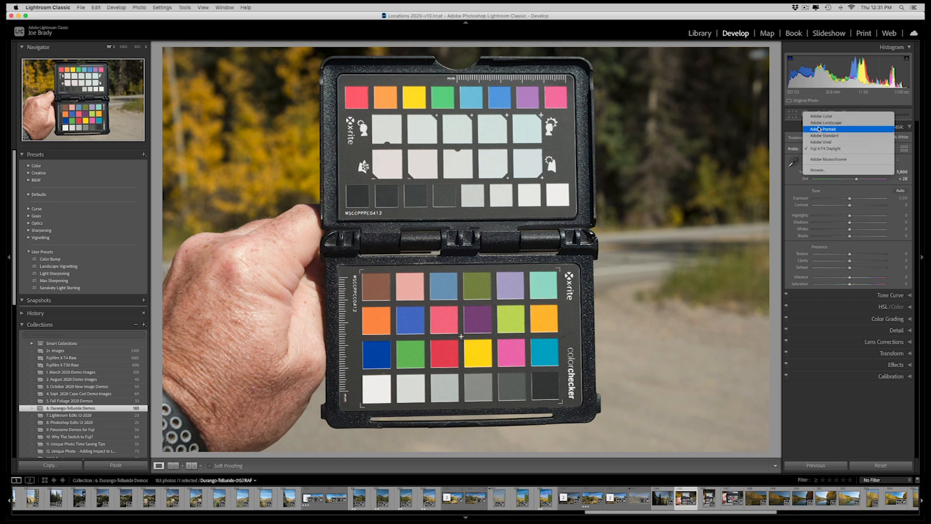
pyautogui.click(820, 117)
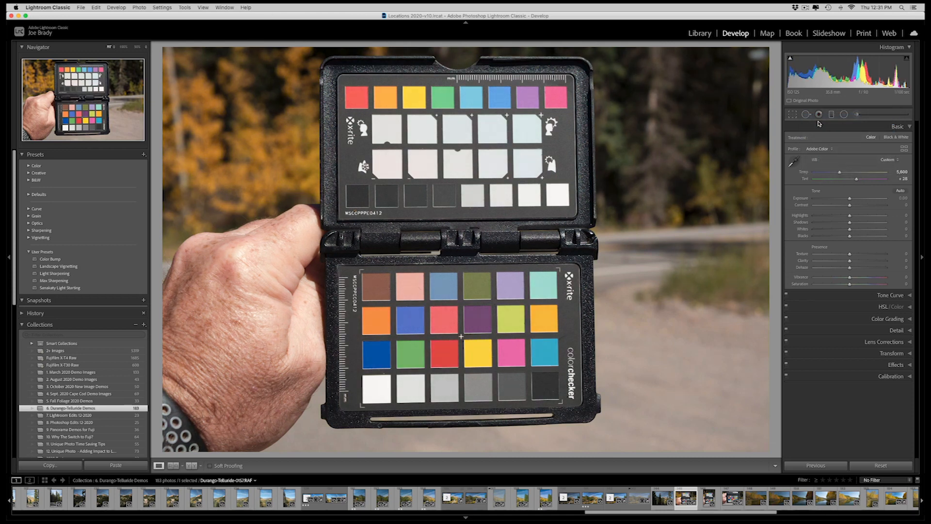
pyautogui.click(820, 149)
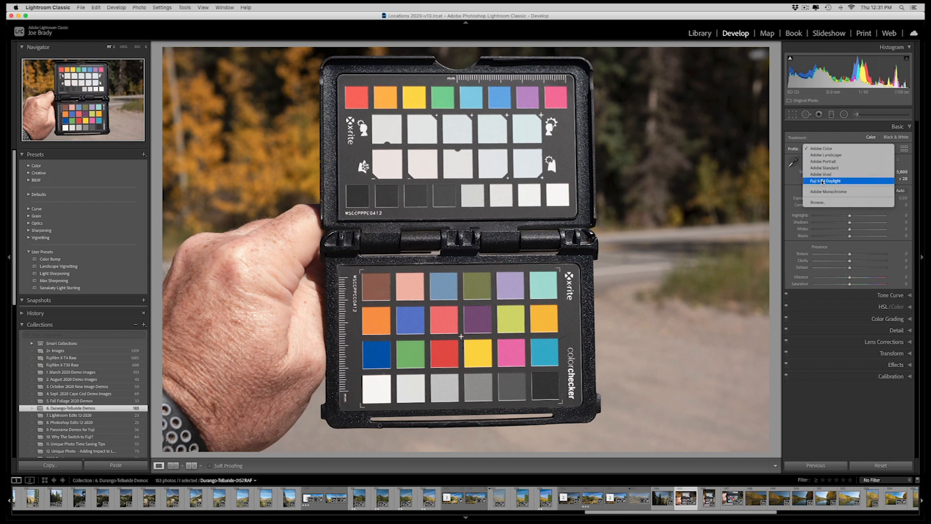
pyautogui.click(822, 181)
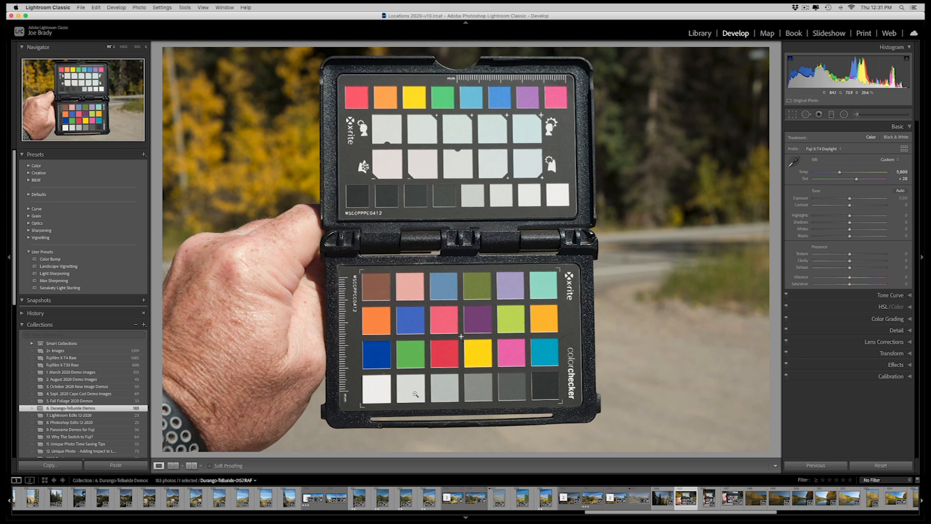
# Step: Examine the target's color and gray patches up close, switching between the Adobe Color and Fuji X-T4 Daylight profiles
pyautogui.click(451, 358)
pyautogui.moveTo(470, 364); pyautogui.dragTo(501, 265)
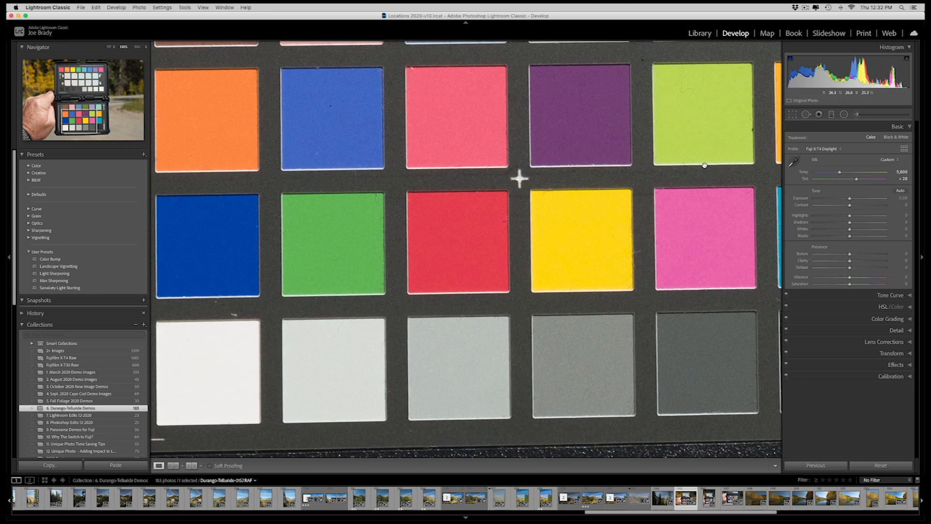
pyautogui.moveTo(706, 164); pyautogui.dragTo(694, 175)
pyautogui.click(828, 151)
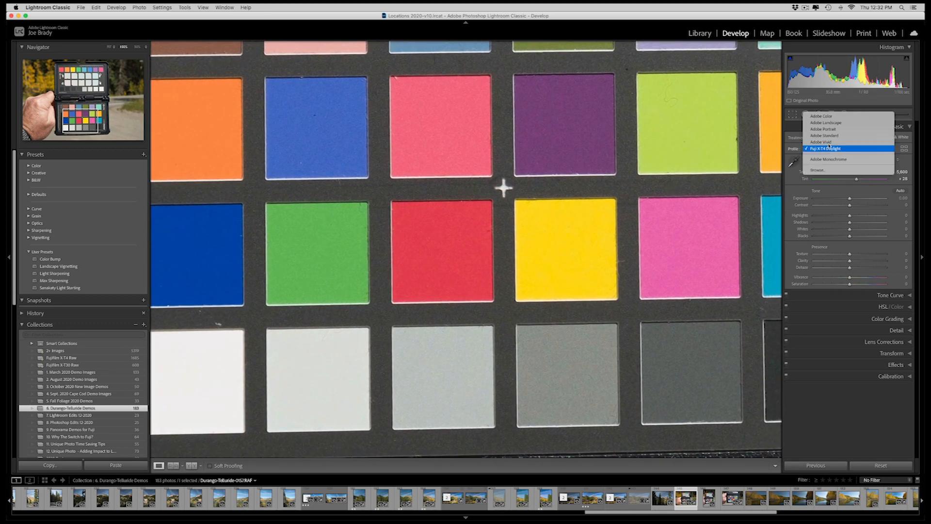
pyautogui.click(828, 117)
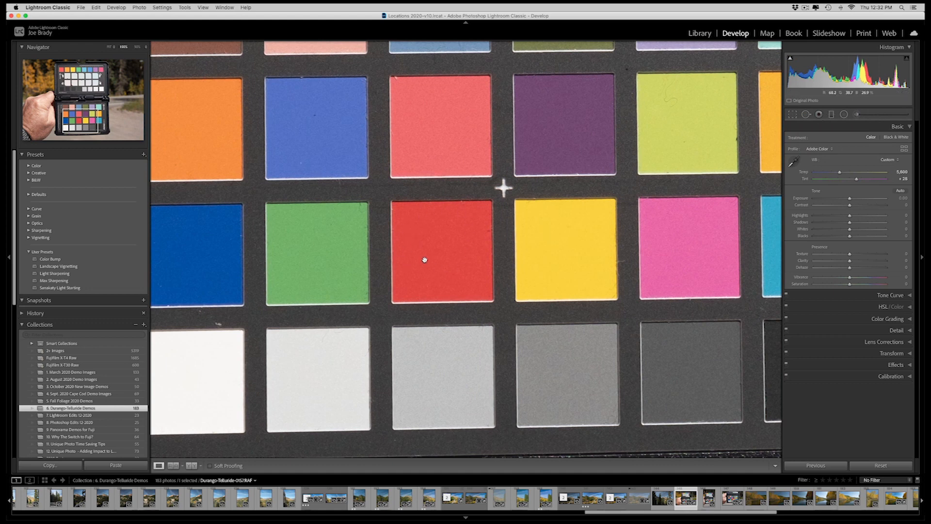
pyautogui.click(825, 149)
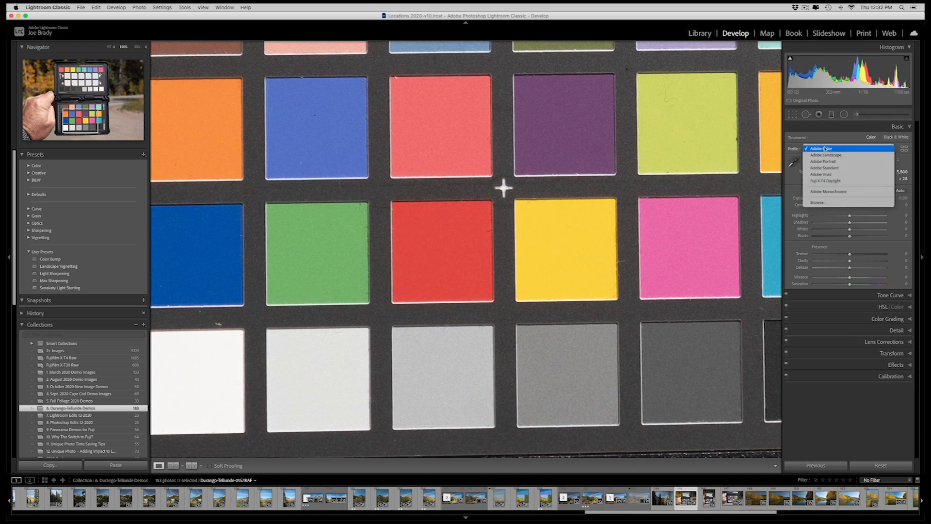
pyautogui.click(826, 181)
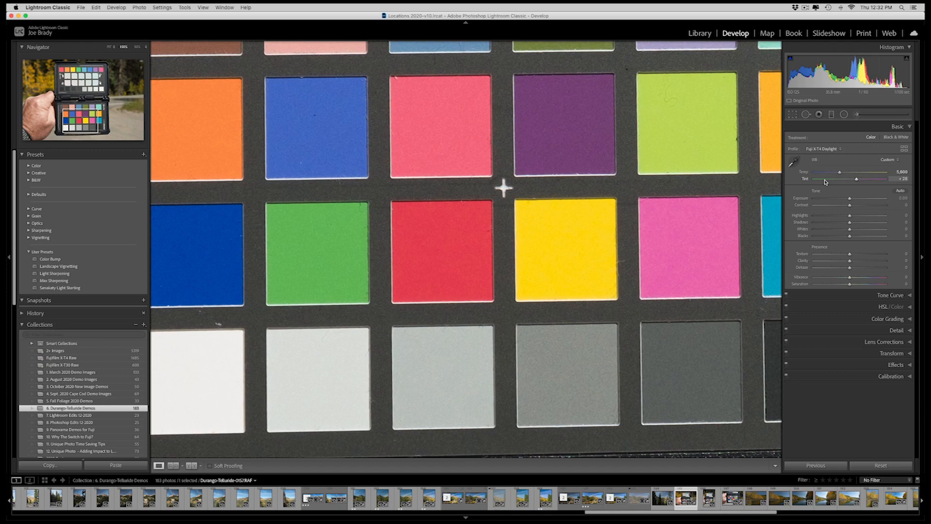
pyautogui.press('z')
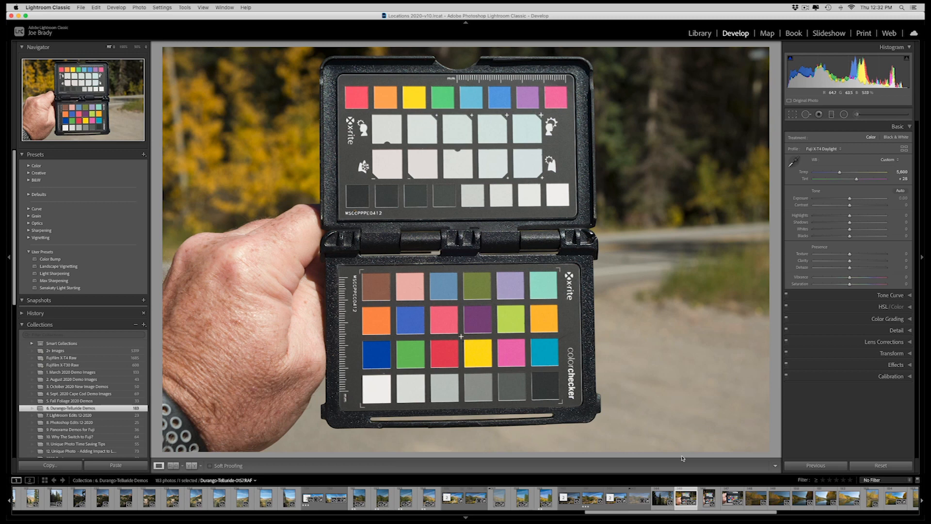
# Step: Restore the rating filter and set the mountain road photo's Vibrance to +11 and Saturation to +22
pyautogui.click(822, 480)
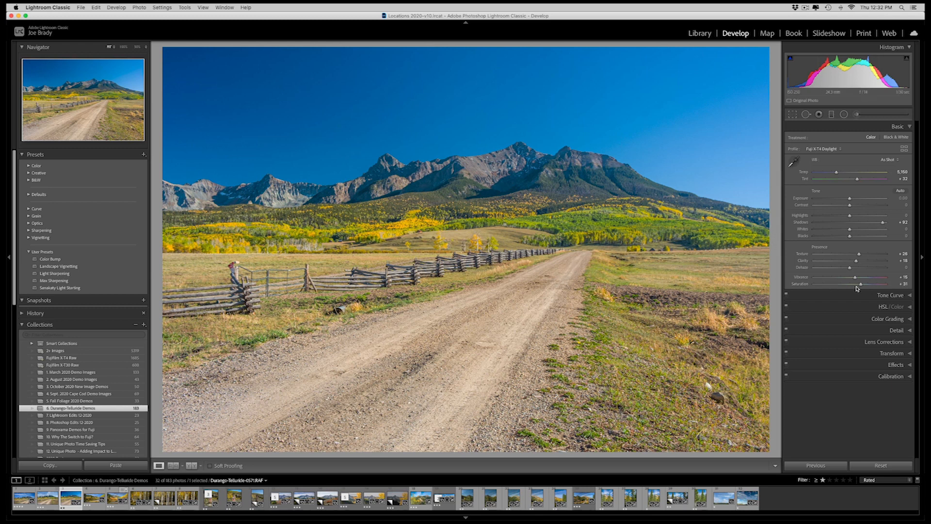
pyautogui.moveTo(861, 285)
pyautogui.mouseDown()
pyautogui.moveTo(854, 278)
pyautogui.moveTo(859, 285)
pyautogui.mouseUp()
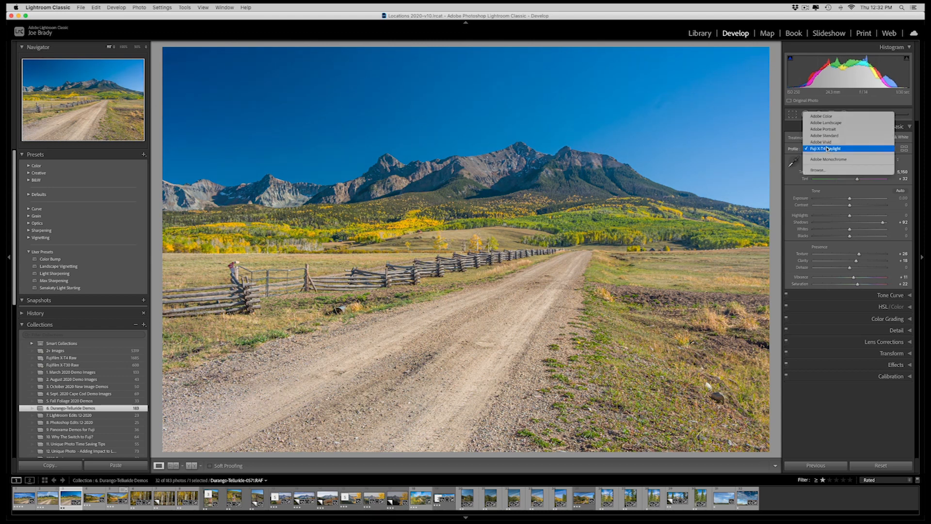
# Step: Compare the Adobe Color profile with Fuji X-T4 Daylight on the mountain road photo, returning to Fuji X-T4 Daylight
pyautogui.click(828, 116)
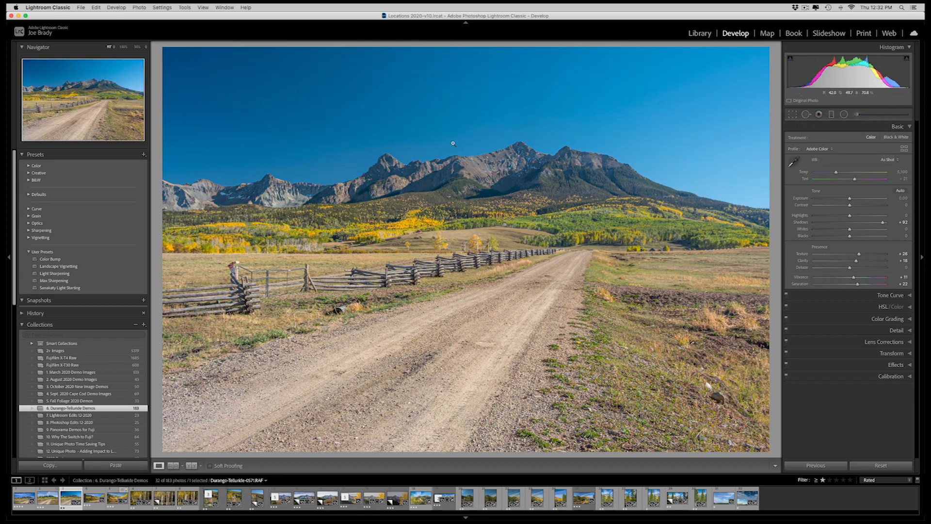
pyautogui.click(819, 149)
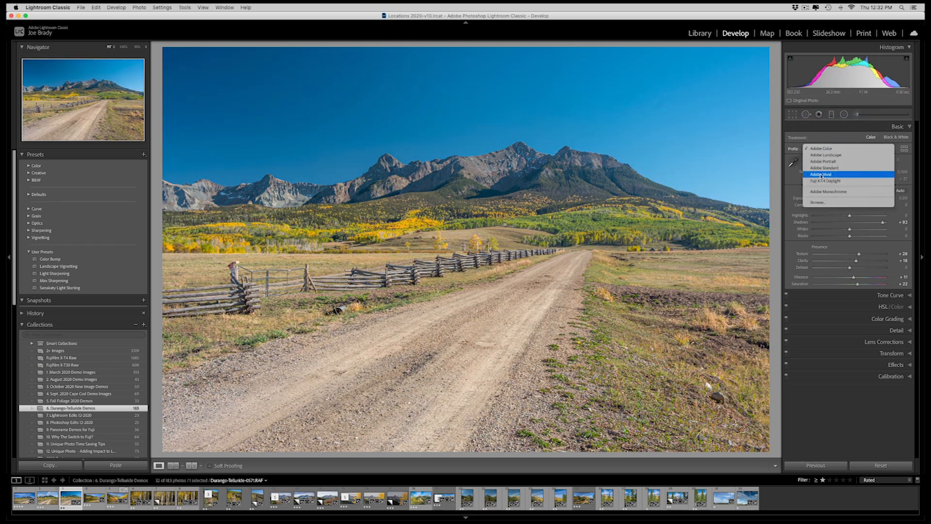
pyautogui.click(826, 182)
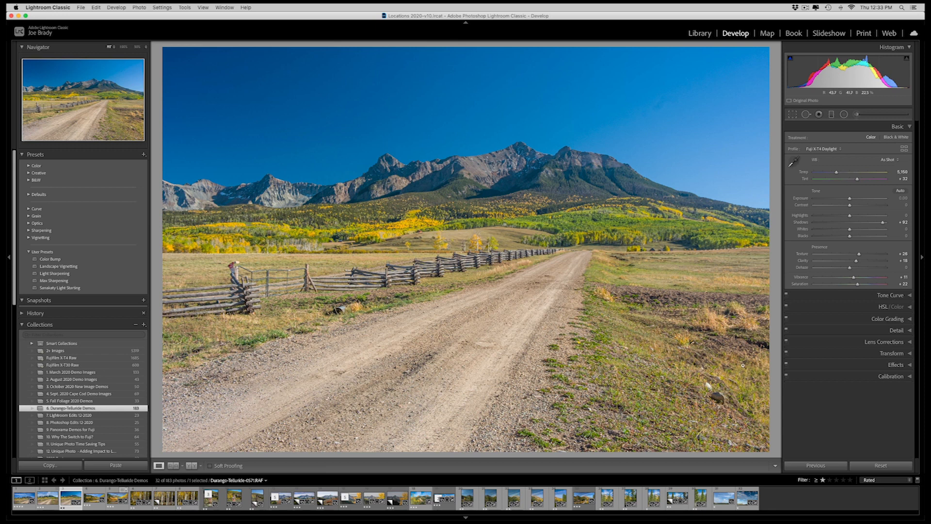
# Step: Add the last cloudy sky photo to the selection, make it the active photo and show its exposure and lens information
pyautogui.keyDown('super'); pyautogui.click(744, 498); pyautogui.keyUp('super')
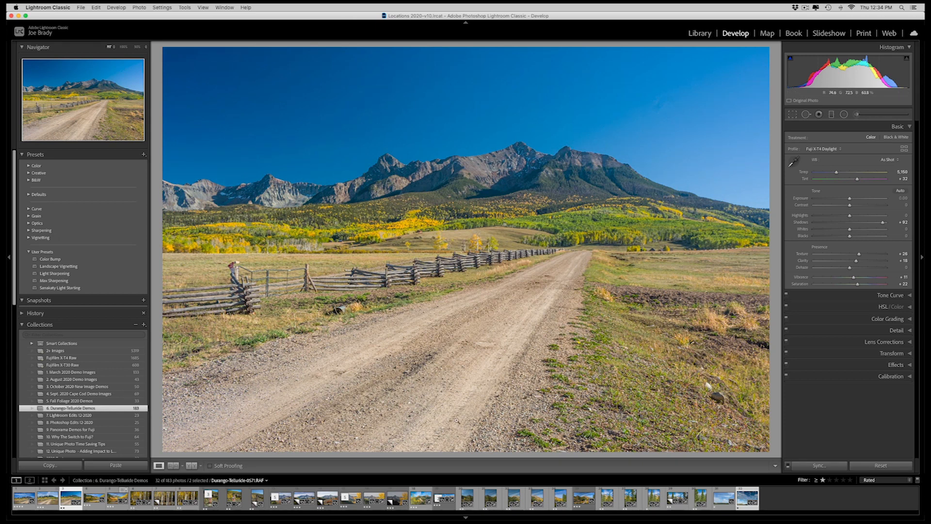
pyautogui.click(757, 491)
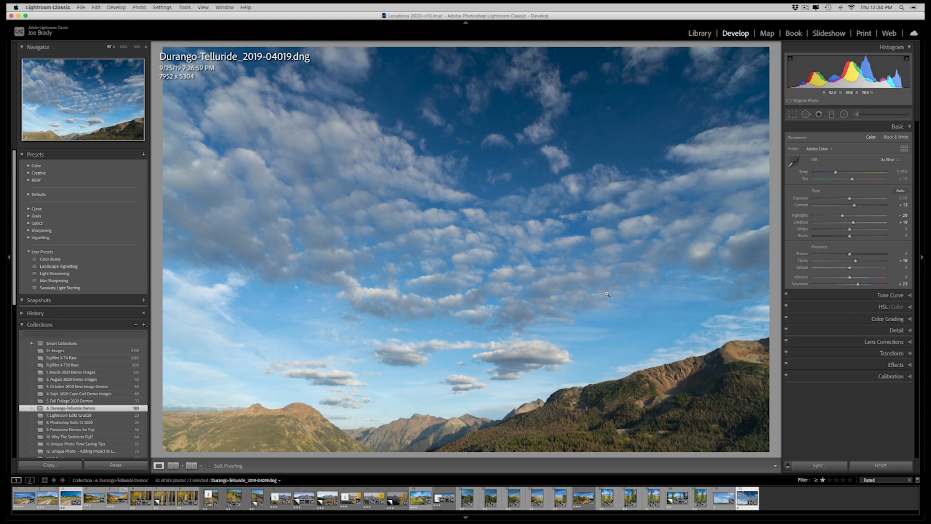
pyautogui.press('i')
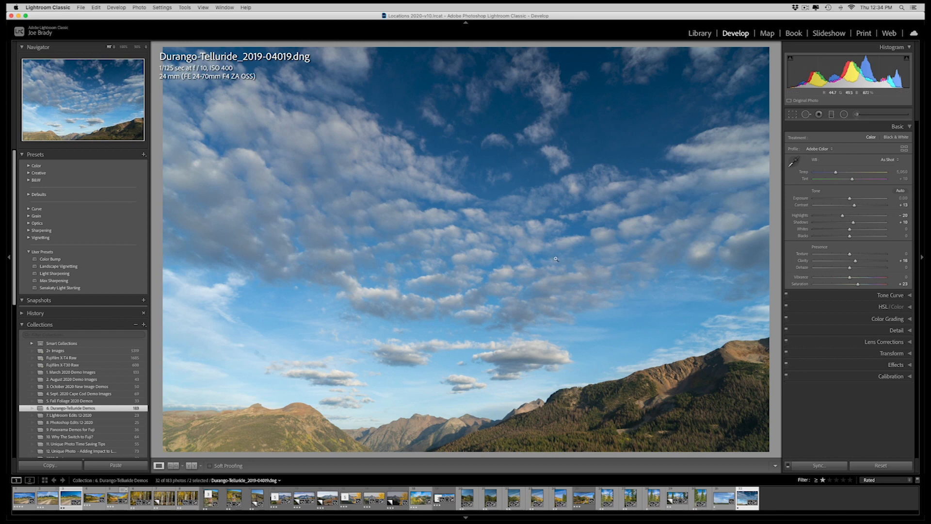
# Step: Apply the custom Durango camera profile to the cloudy sky photo and slightly reduce its Saturation
pyautogui.click(826, 151)
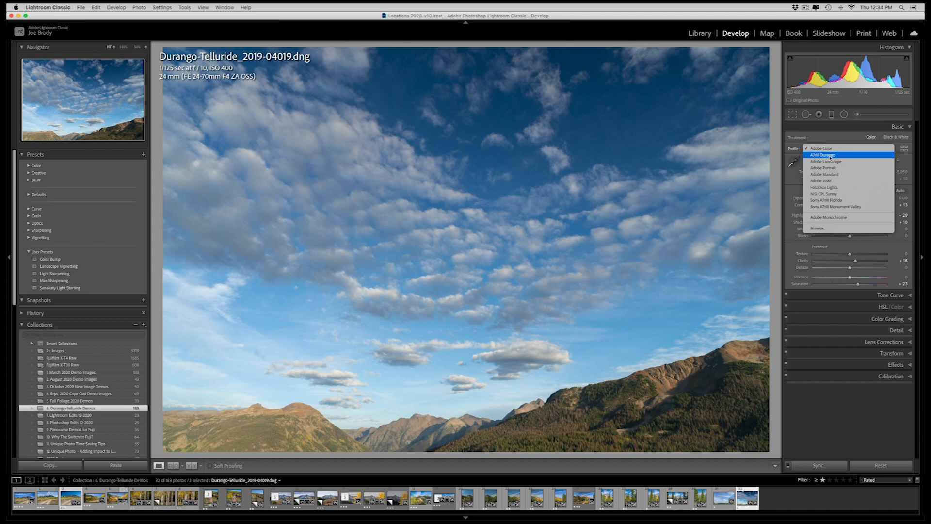
pyautogui.click(831, 155)
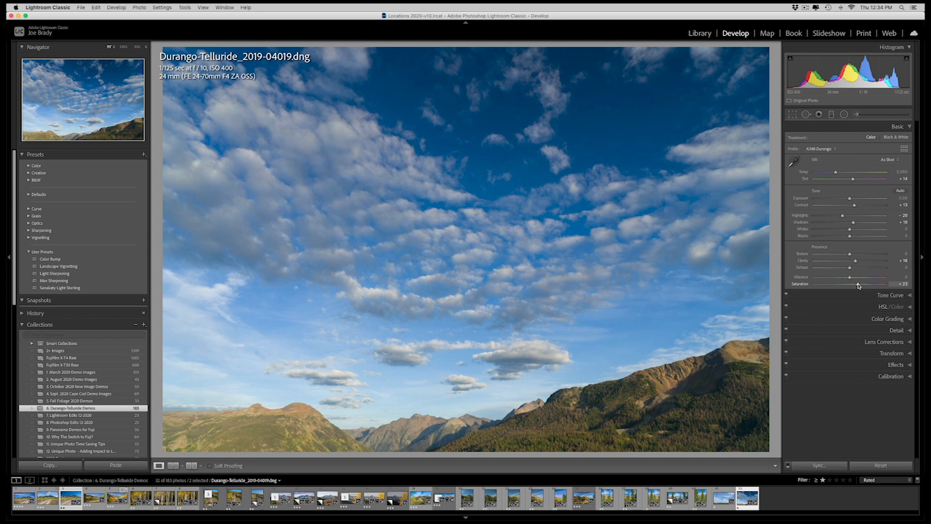
pyautogui.moveTo(858, 285); pyautogui.dragTo(856, 286)
# Step: Raise the Blue luminance of the cloudy sky photo to +13 by sampling the blue sky
pyautogui.click(883, 308)
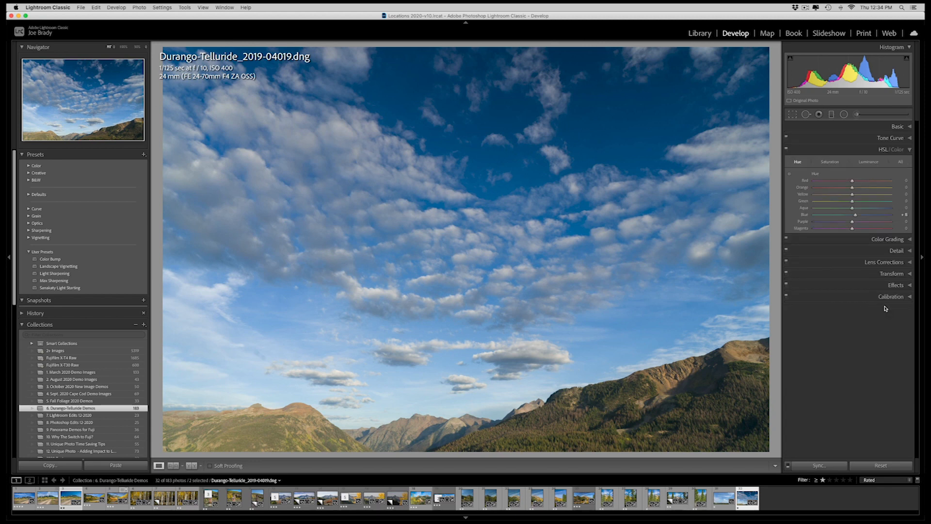
pyautogui.click(867, 163)
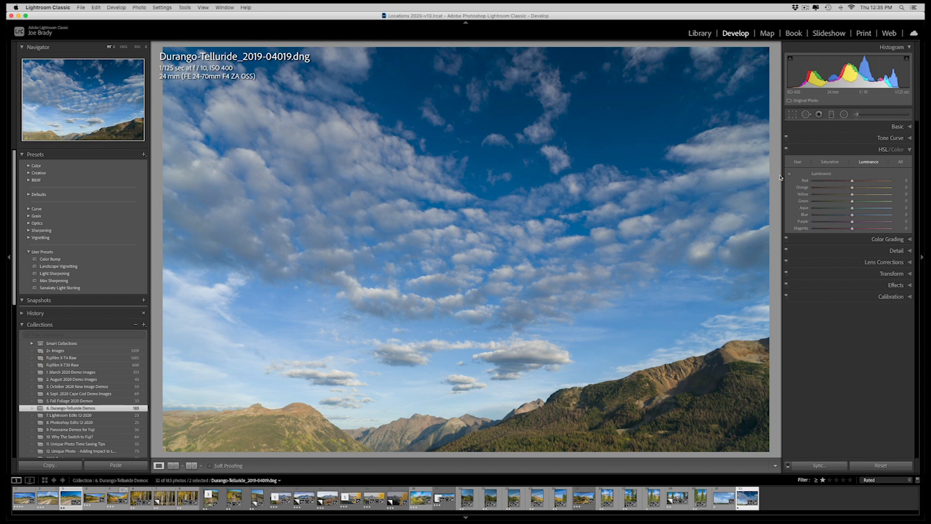
pyautogui.click(789, 175)
pyautogui.moveTo(611, 143)
pyautogui.mouseDown()
pyautogui.moveTo(611, 132)
pyautogui.moveTo(612, 146)
pyautogui.mouseUp()
# Step: Add a slightly tilted graduated filter across the upper sky with raised Exposure, Temp -5 and Shadows 30
pyautogui.click(832, 115)
pyautogui.moveTo(544, 120); pyautogui.dragTo(522, 269)
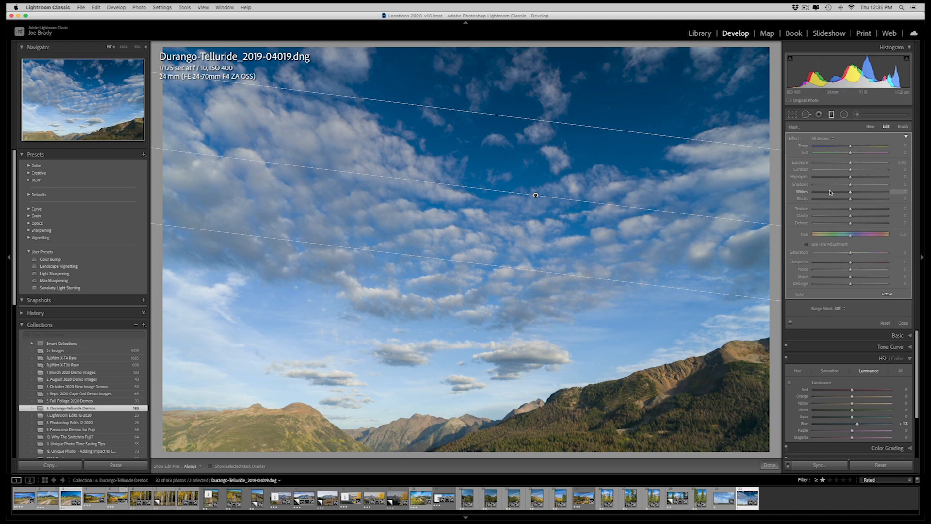
pyautogui.moveTo(850, 162); pyautogui.dragTo(849, 149)
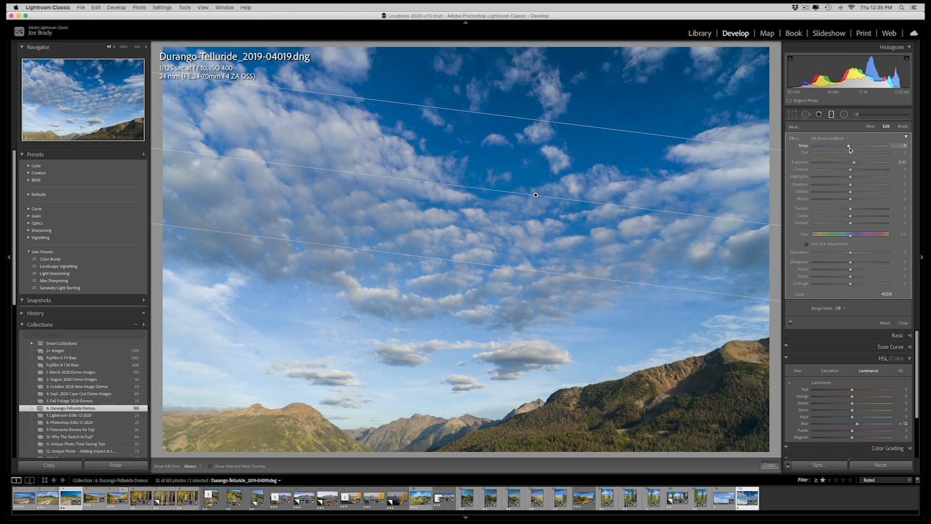
pyautogui.moveTo(854, 164); pyautogui.dragTo(864, 186)
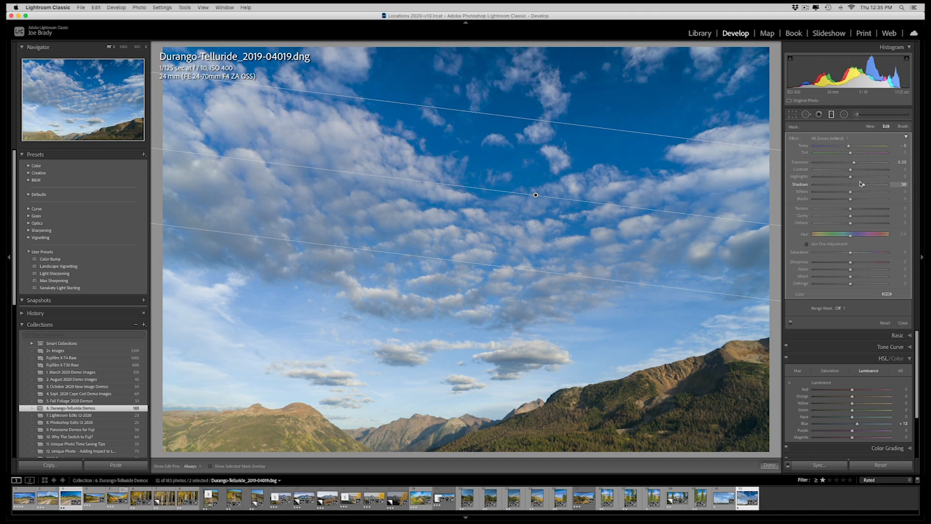
pyautogui.click(770, 466)
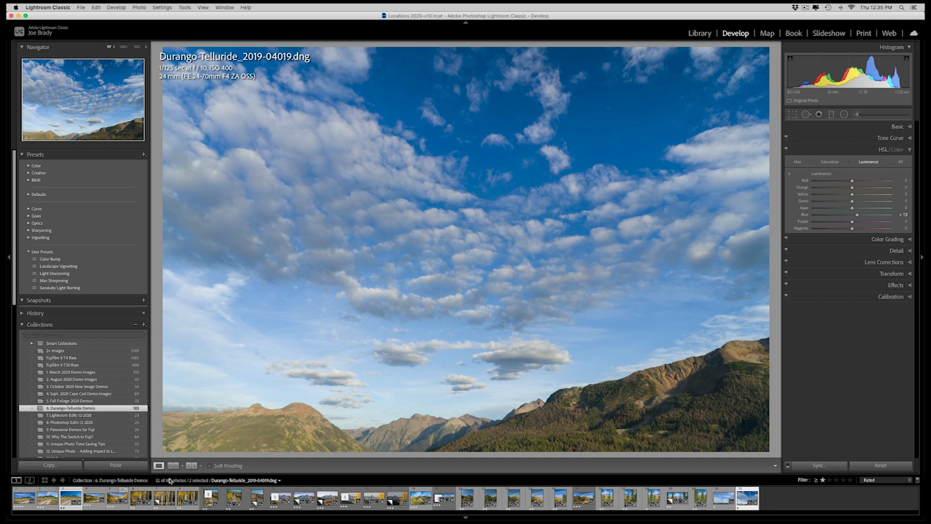
# Step: Make the mountain road photo active, open both selected photos as layers in Photoshop and hide the cloudy sky layer
pyautogui.click(70, 501)
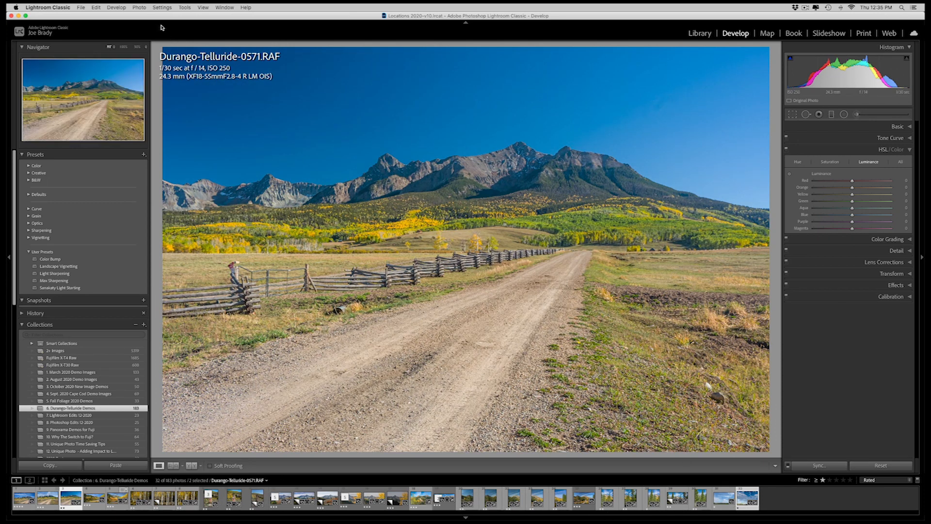
pyautogui.click(139, 8)
pyautogui.moveTo(142, 46)
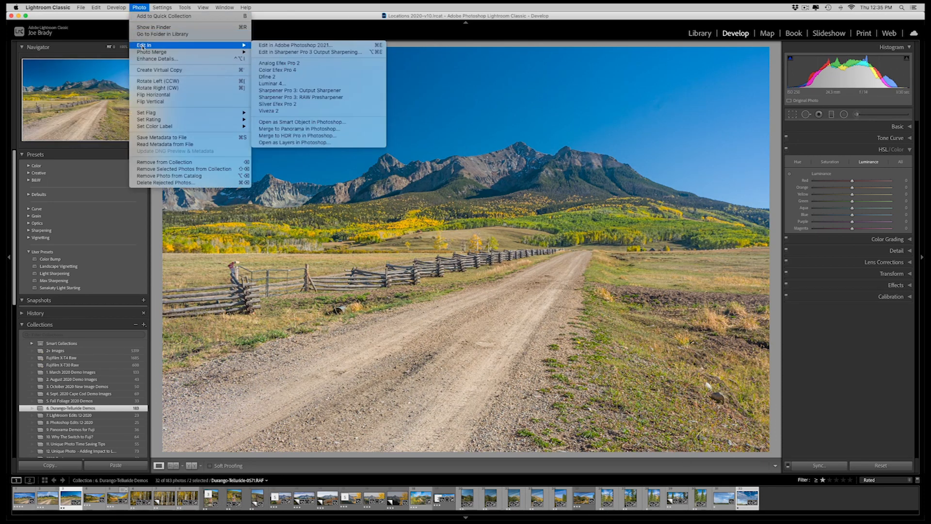
pyautogui.click(345, 144)
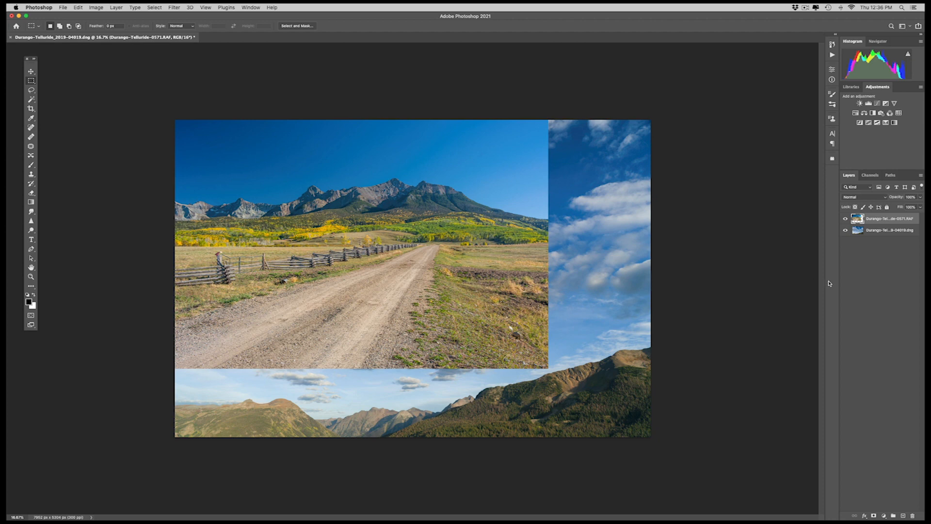
pyautogui.click(846, 230)
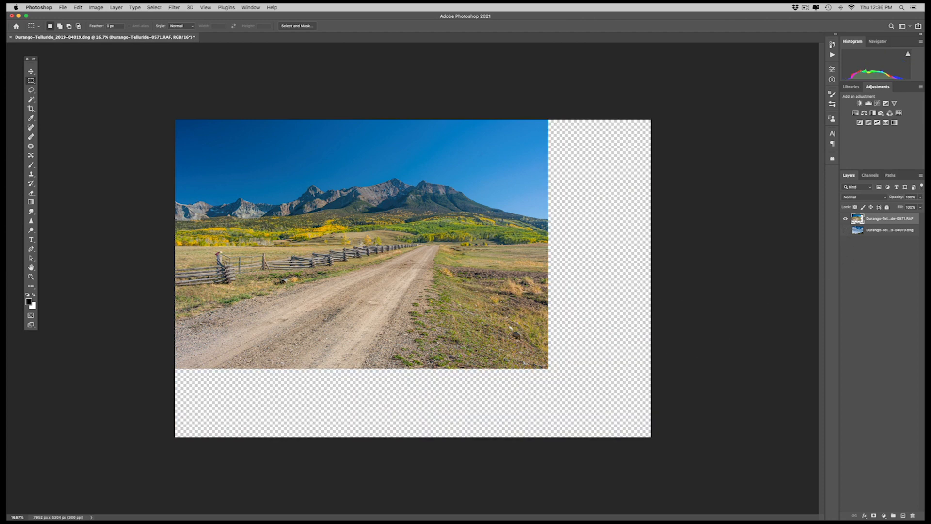
# Step: Try a Magic Wand selection of the blue sky on the mountain road layer and clear the selection
pyautogui.press('w')
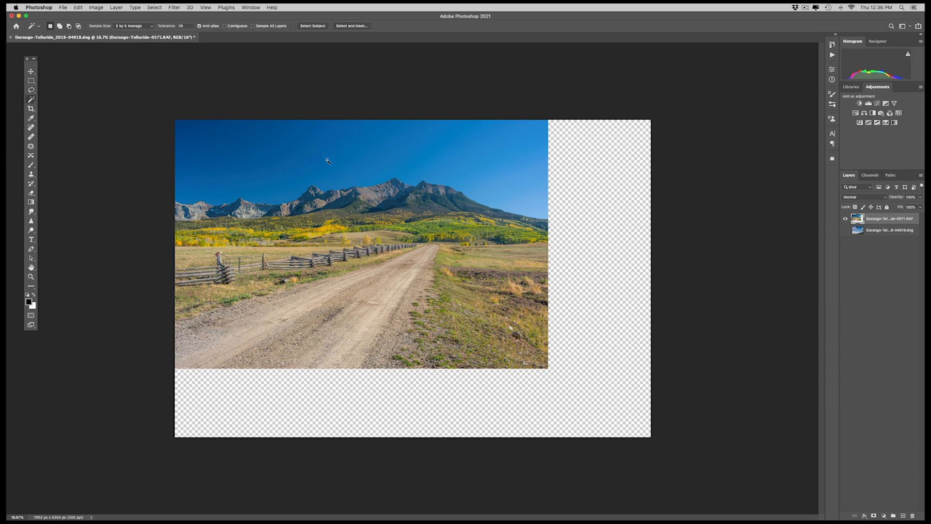
pyautogui.click(328, 162)
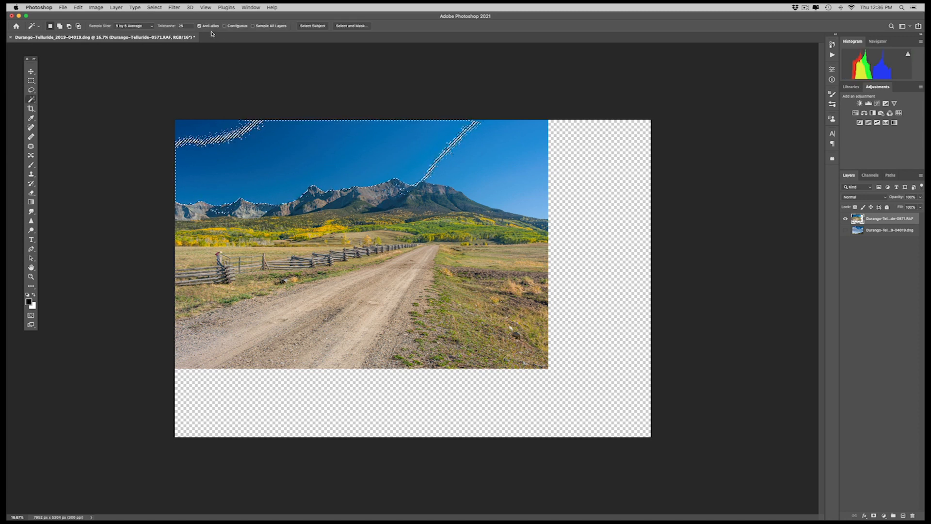
pyautogui.press('super+d')
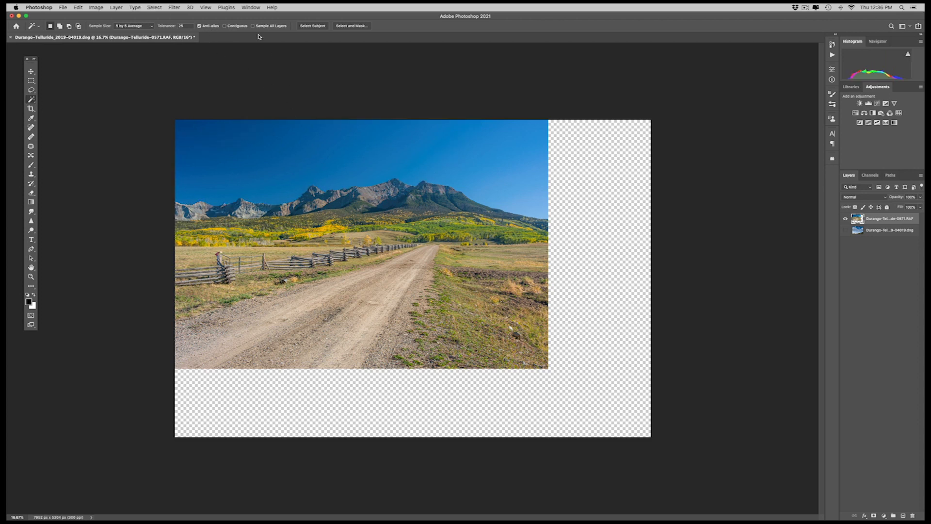
# Step: Select the entire blue sky on the mountain road layer with the Magic Wand at Tolerance 32, Contiguous on, adding the darker and lighter sky areas
pyautogui.press('z')
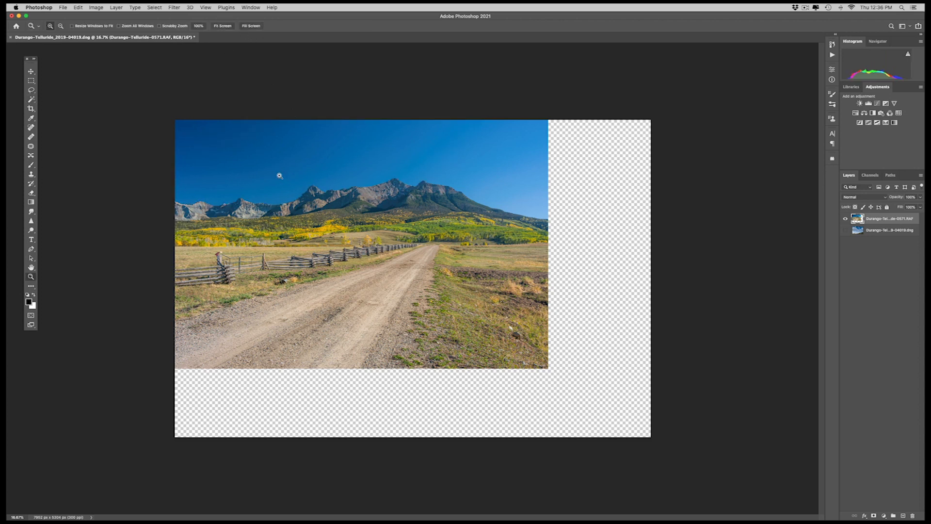
pyautogui.click(279, 176)
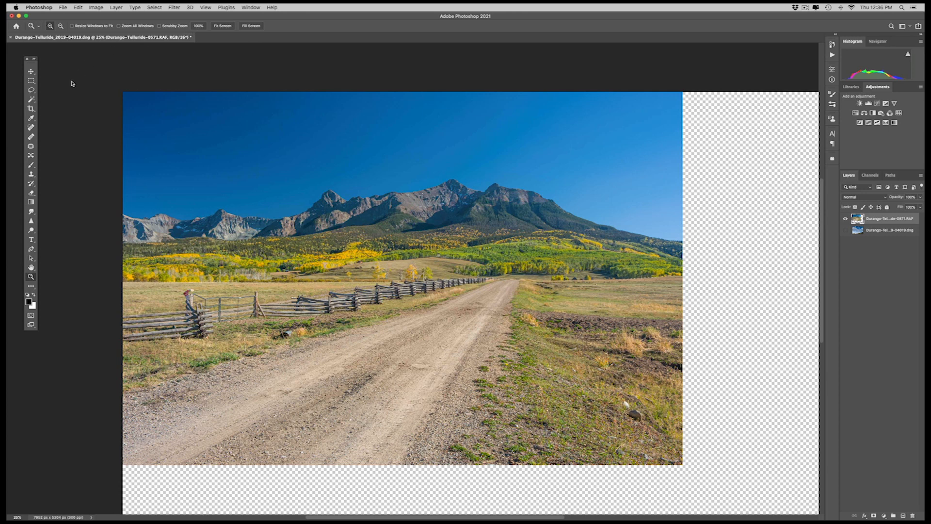
pyautogui.click(33, 100)
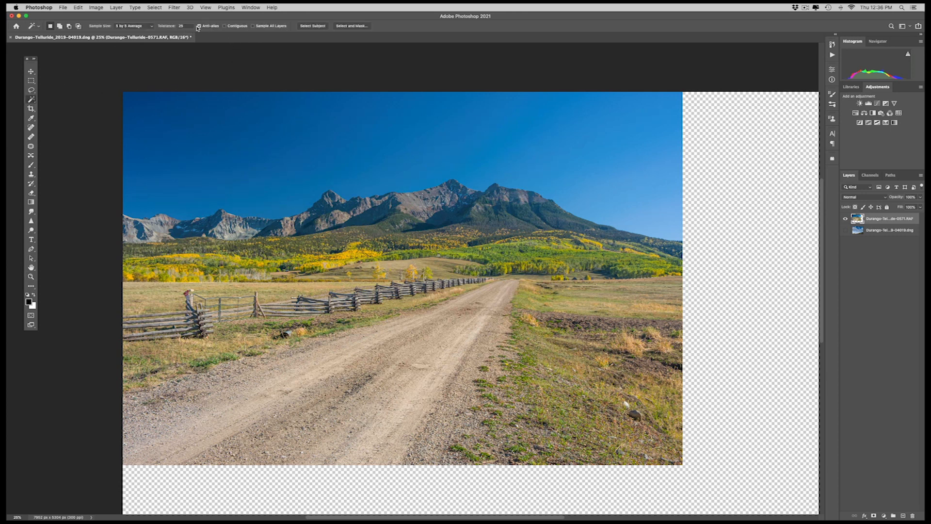
pyautogui.click(181, 25)
pyautogui.write('3')
pyautogui.click(224, 26)
pyautogui.click(428, 158)
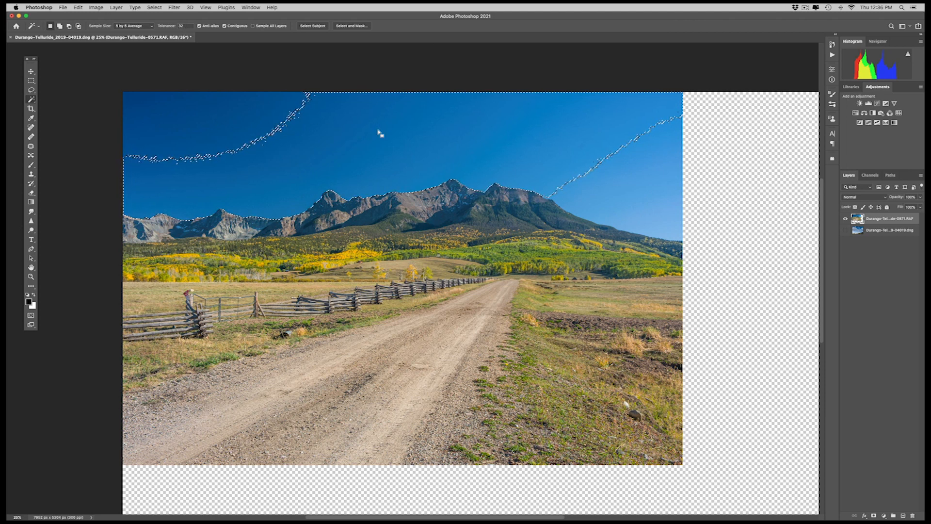
pyautogui.click(242, 120)
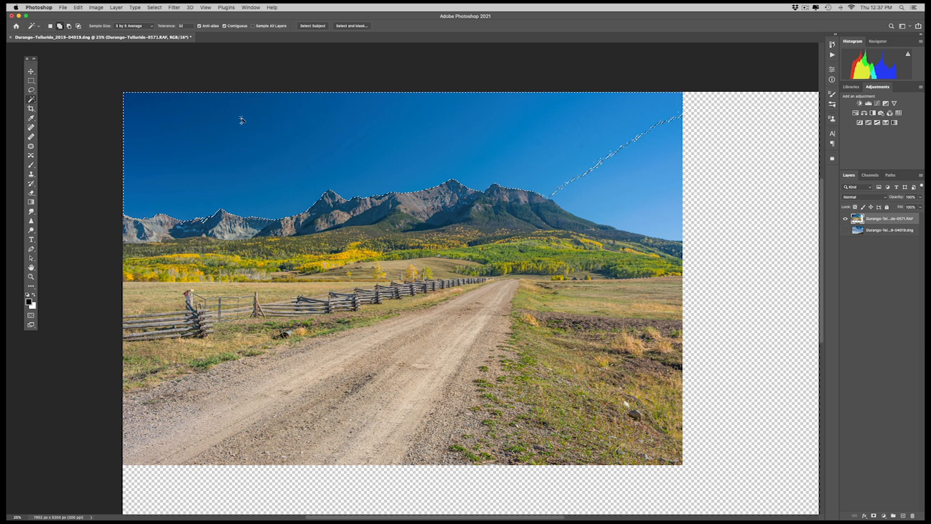
pyautogui.click(667, 177)
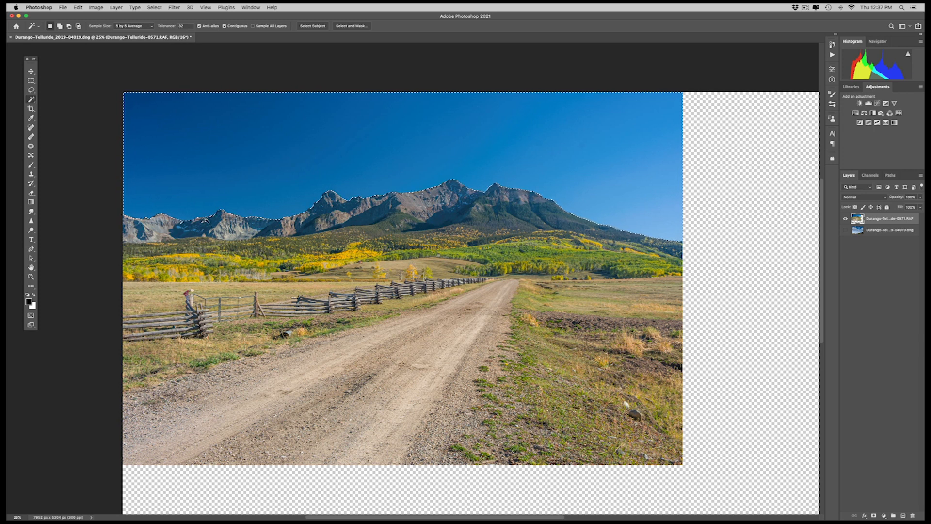
# Step: Subtract the stray patches in the shadowed rock between the two leftmost peaks from the sky selection with the Lasso
pyautogui.press('z')
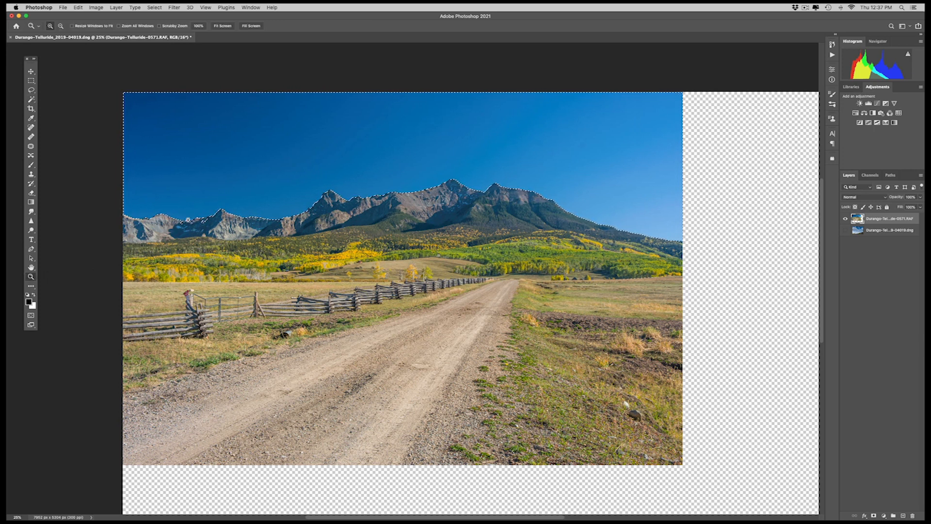
pyautogui.moveTo(141, 198); pyautogui.dragTo(237, 239)
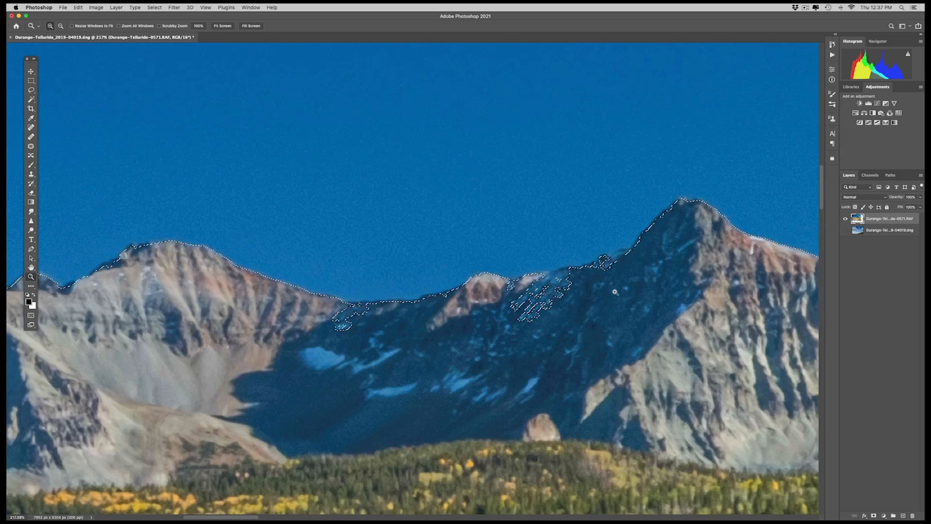
pyautogui.press('l')
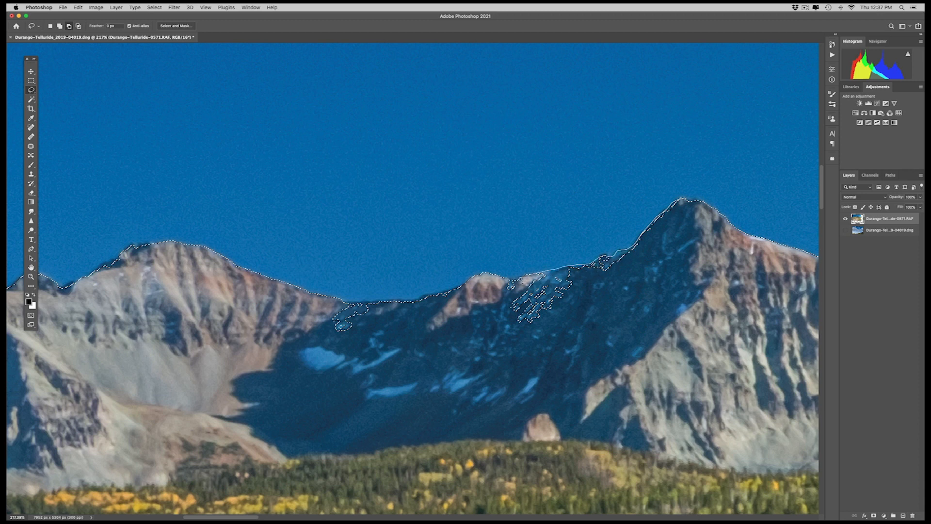
pyautogui.moveTo(693, 294); pyautogui.dragTo(694, 295)
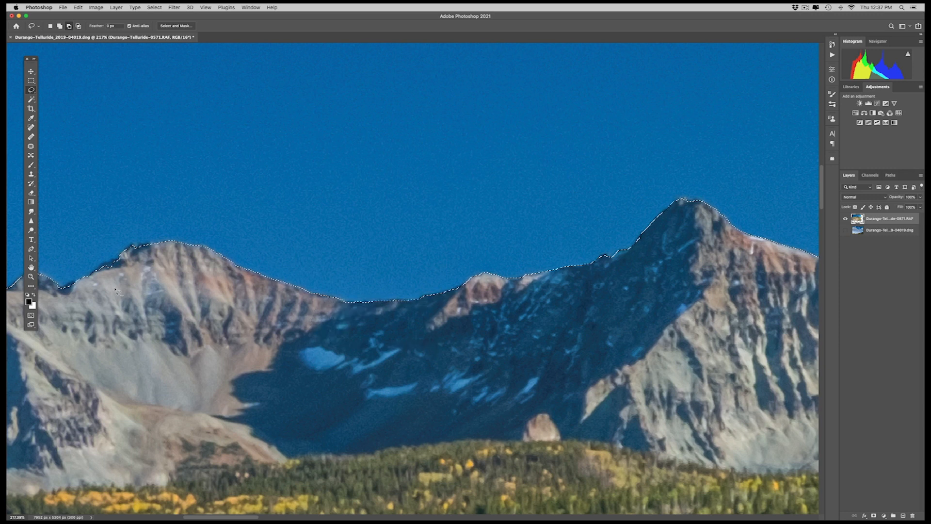
# Step: Subtract the dark rock at the leftmost summits from the sky selection using the Magic Wand at Tolerance 10
pyautogui.press('w')
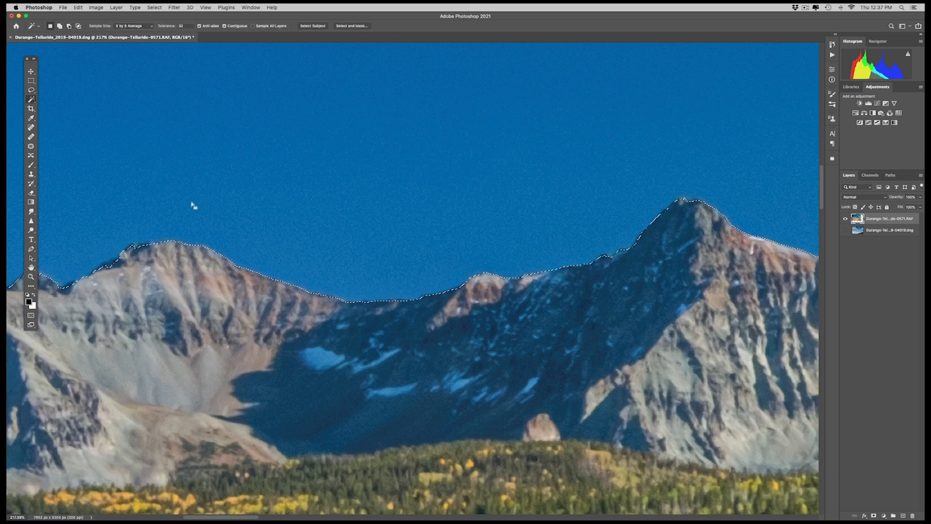
pyautogui.hscroll(-2, 190, 60)
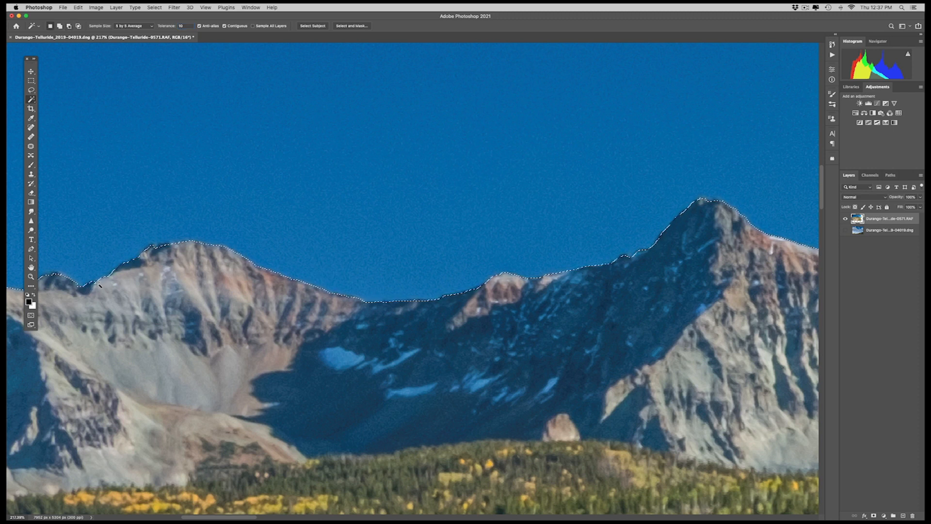
pyautogui.moveTo(166, 285); pyautogui.dragTo(428, 232)
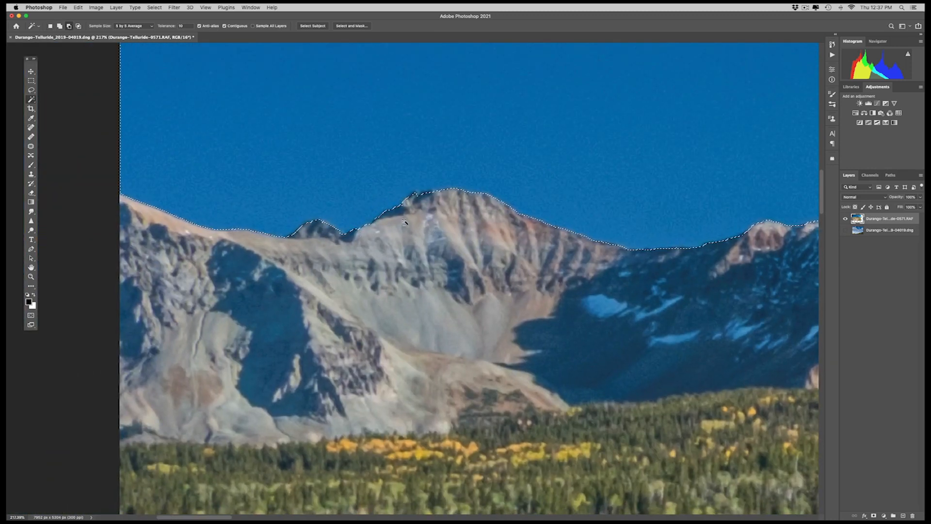
pyautogui.keyDown('alt'); pyautogui.click(428, 197); pyautogui.keyUp('alt')
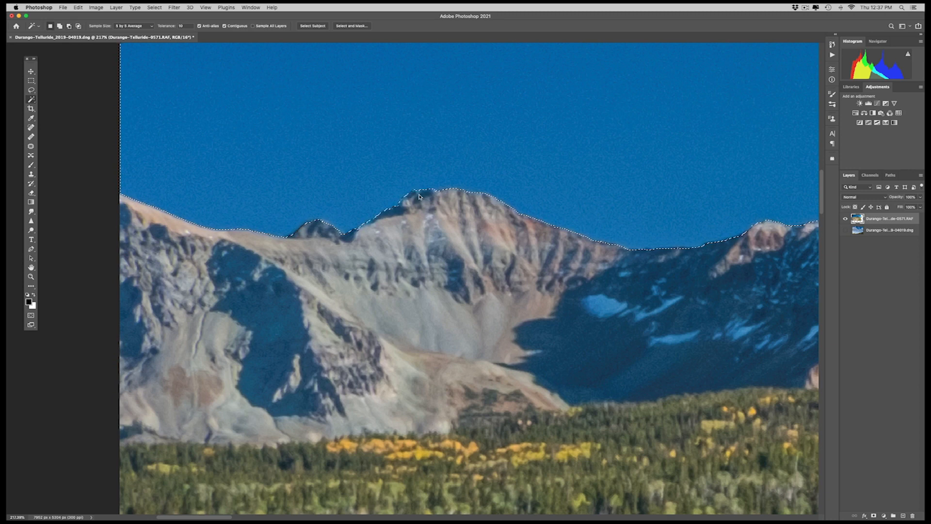
# Step: Check the sky selection along the rest of the ridge and subtract the small stray notch below the snow-streaked peak's summit with the Lasso
pyautogui.hscroll(10, 550, 227)
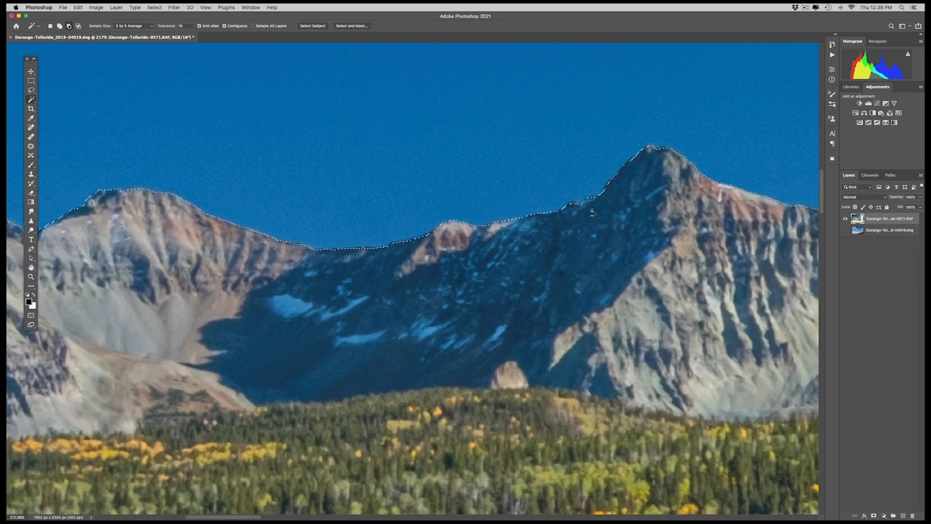
pyautogui.hscroll(2, 599, 217)
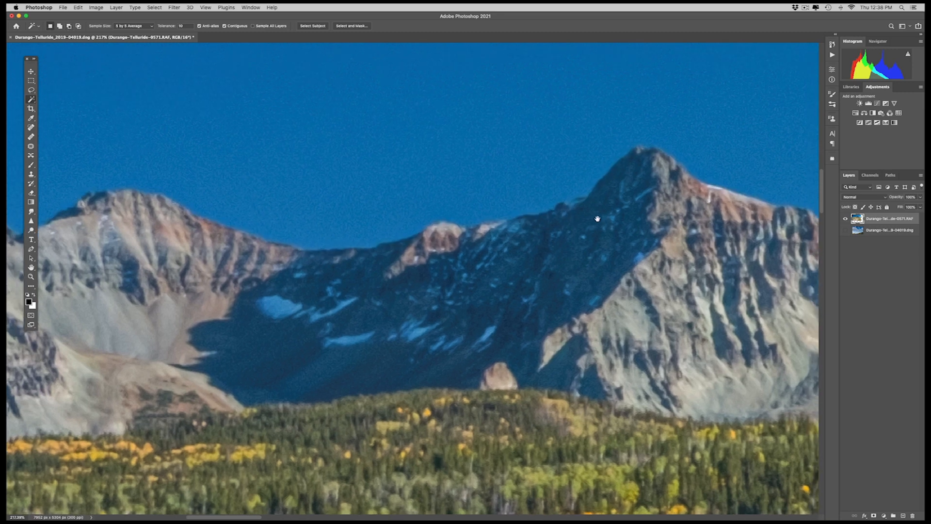
pyautogui.hscroll(13, 388, 246)
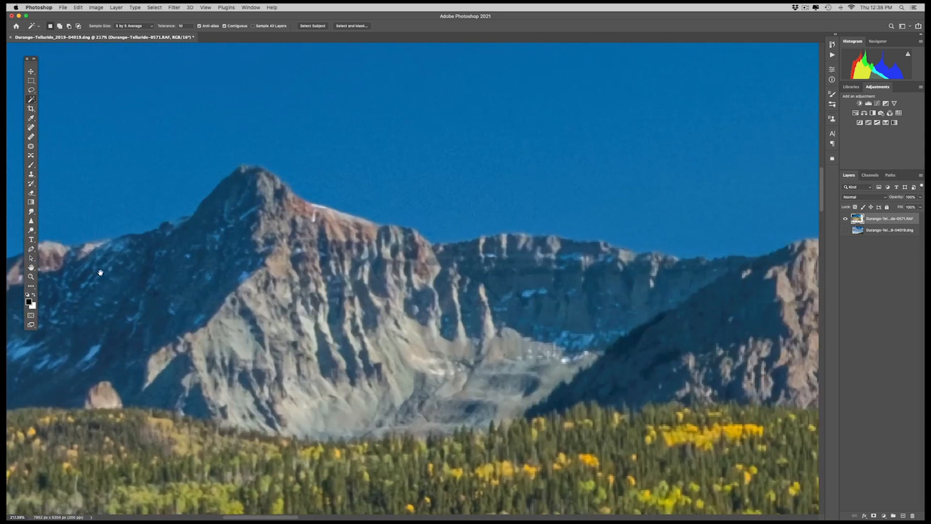
pyautogui.hscroll(8, 443, 273)
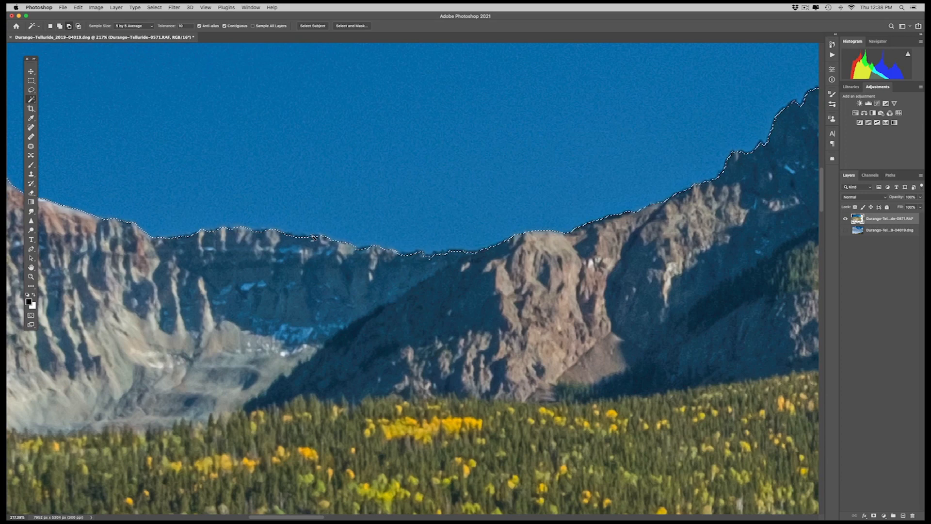
pyautogui.hscroll(10, 339, 258)
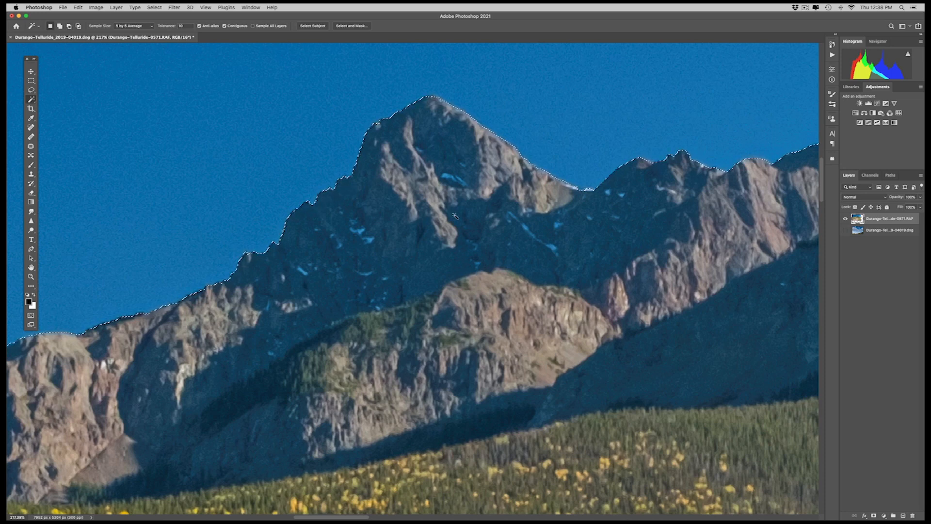
pyautogui.hscroll(10, 340, 184)
pyautogui.hscroll(15, 367, 297)
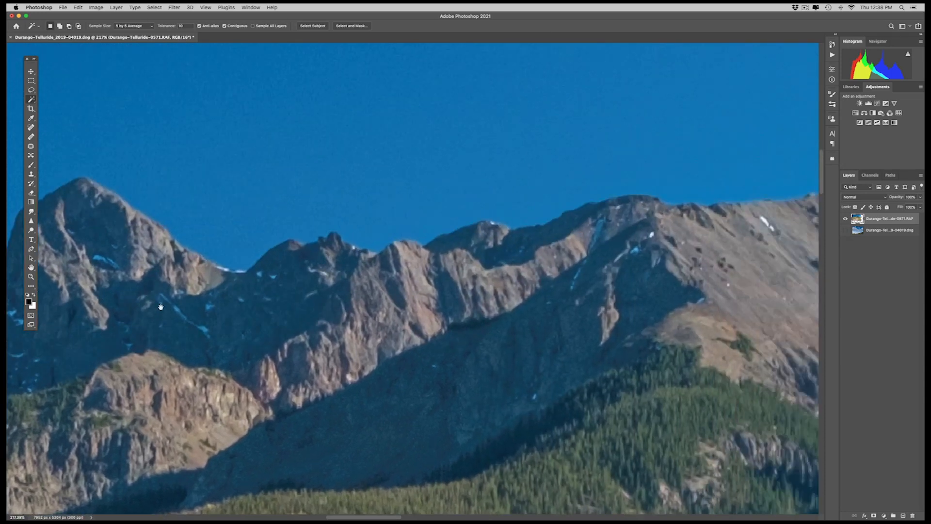
pyautogui.moveTo(367, 297); pyautogui.dragTo(6, 366)
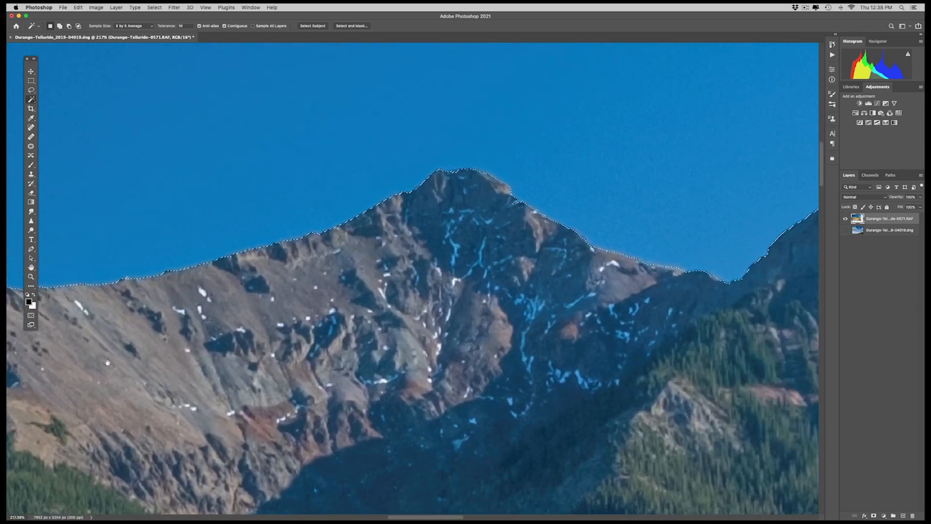
pyautogui.moveTo(241, 365); pyautogui.dragTo(63, 365)
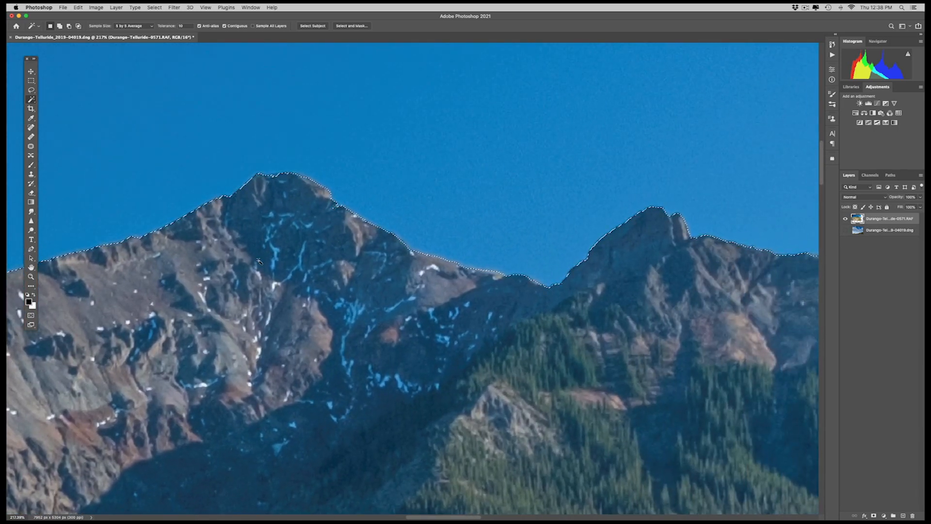
pyautogui.press('l')
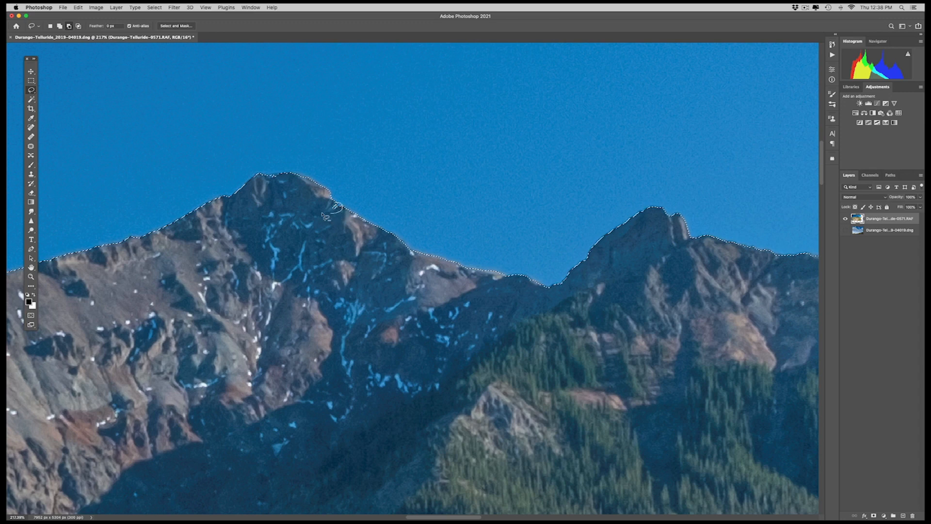
pyautogui.moveTo(487, 292); pyautogui.dragTo(109, 282)
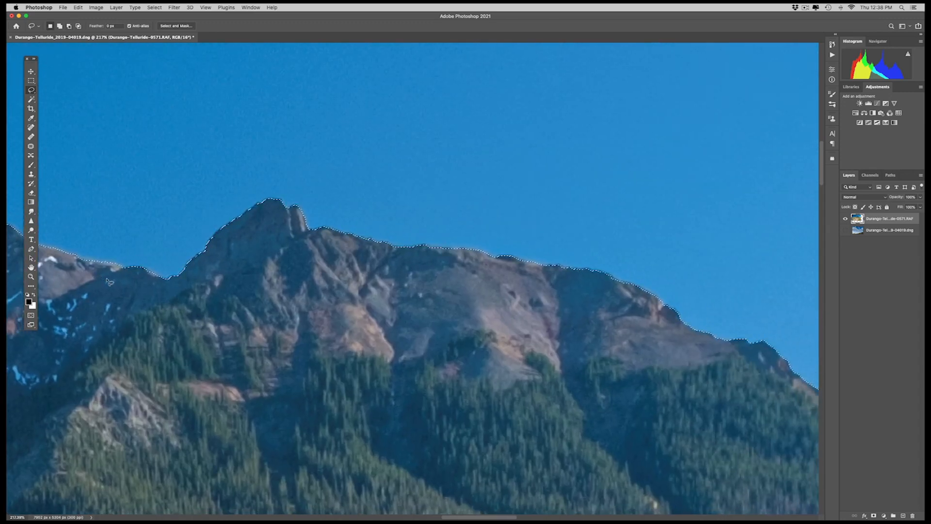
pyautogui.moveTo(602, 376); pyautogui.dragTo(25, 211)
# Step: Save the sky selection as a new channel in the current document and deselect it
pyautogui.press('super+0')
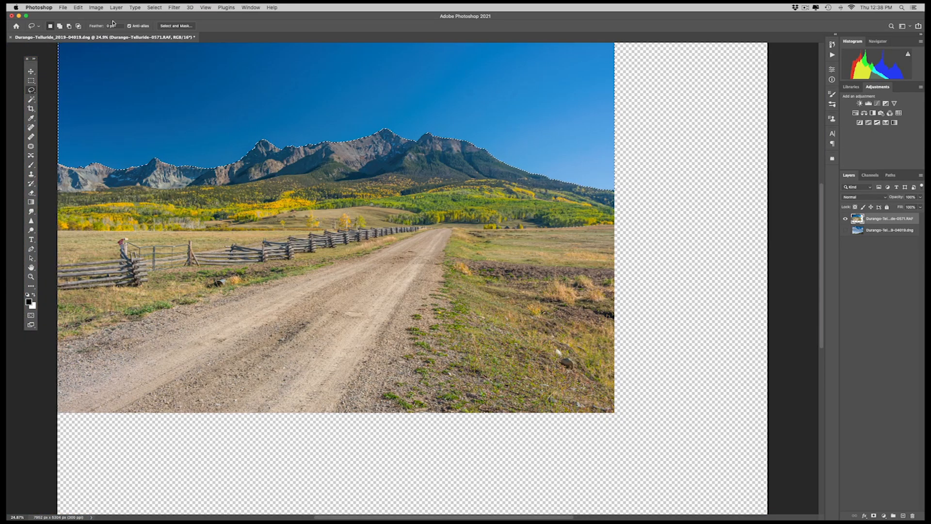
pyautogui.click(154, 7)
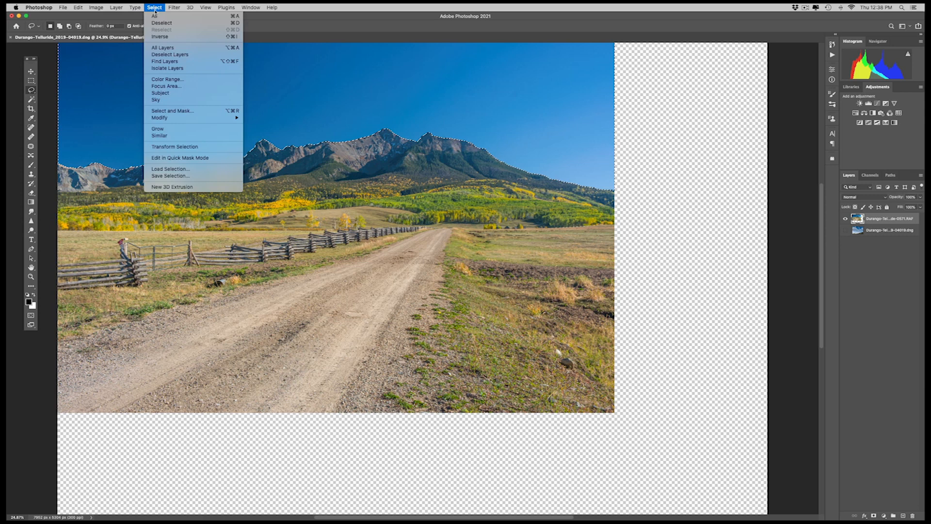
pyautogui.click(179, 176)
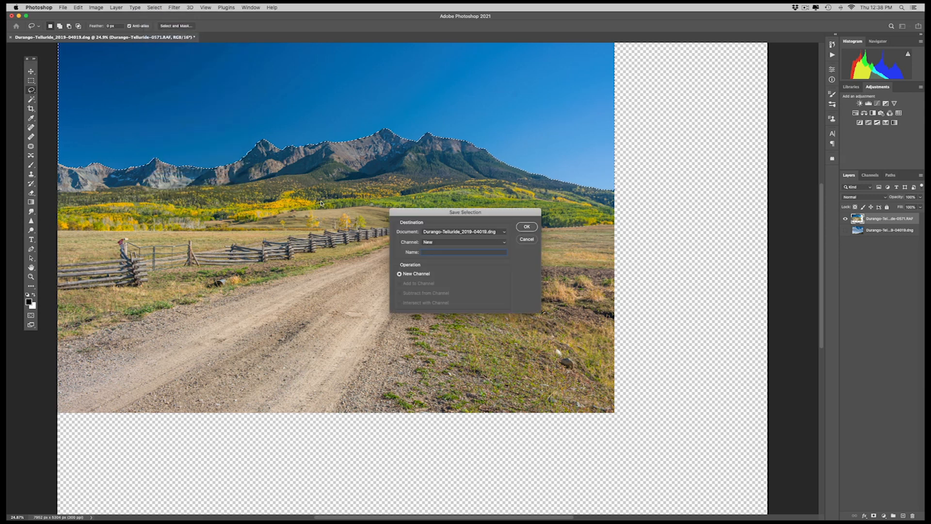
pyautogui.press('Return')
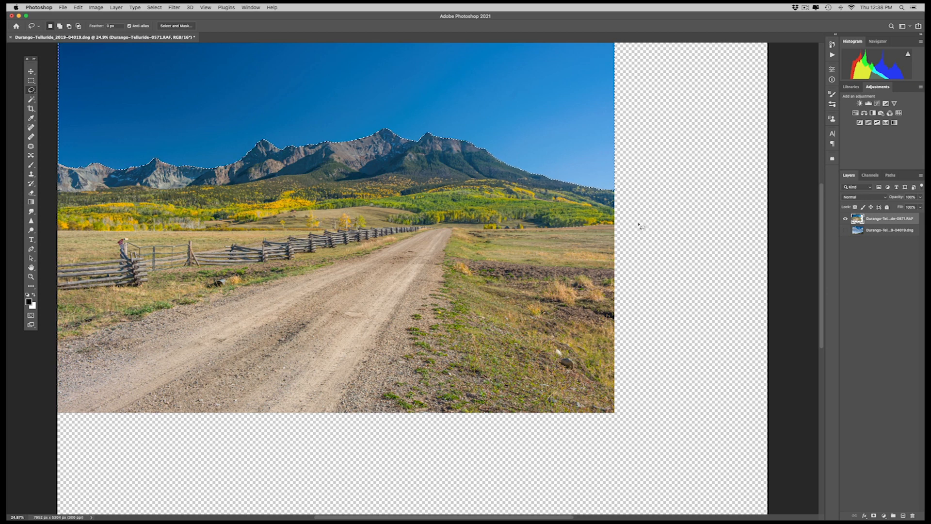
pyautogui.press('super+d')
# Step: Display only the cloudy sky layer and marquee its full-width upper sky area down to just above the distant hills
pyautogui.click(846, 230)
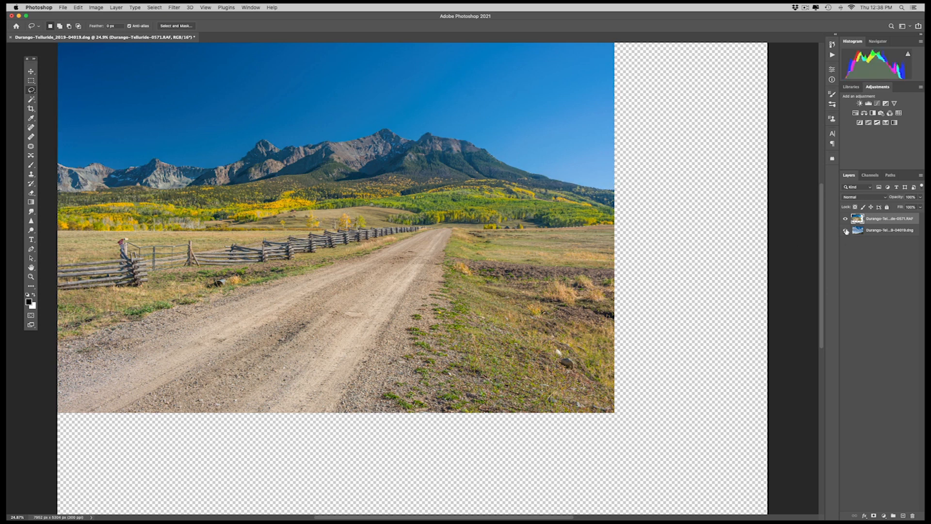
pyautogui.click(846, 219)
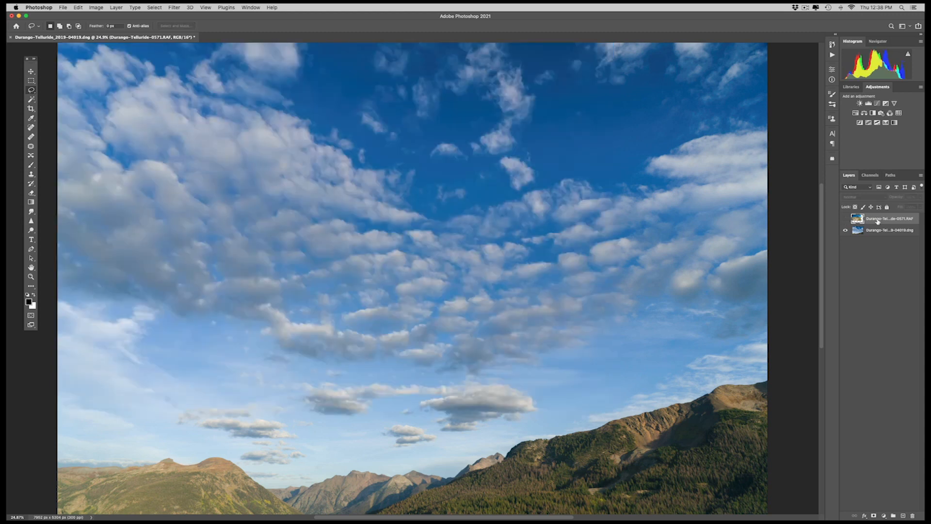
pyautogui.press('m')
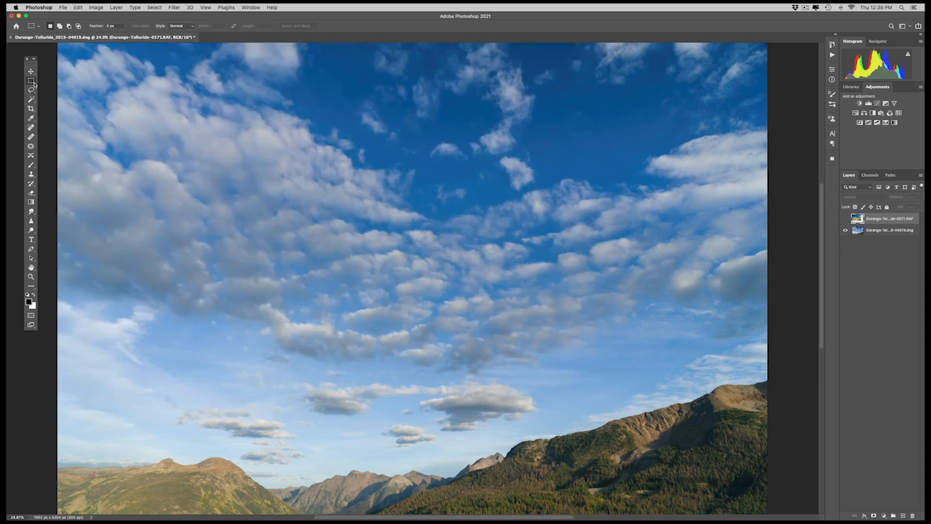
pyautogui.moveTo(53, 45); pyautogui.dragTo(815, 429)
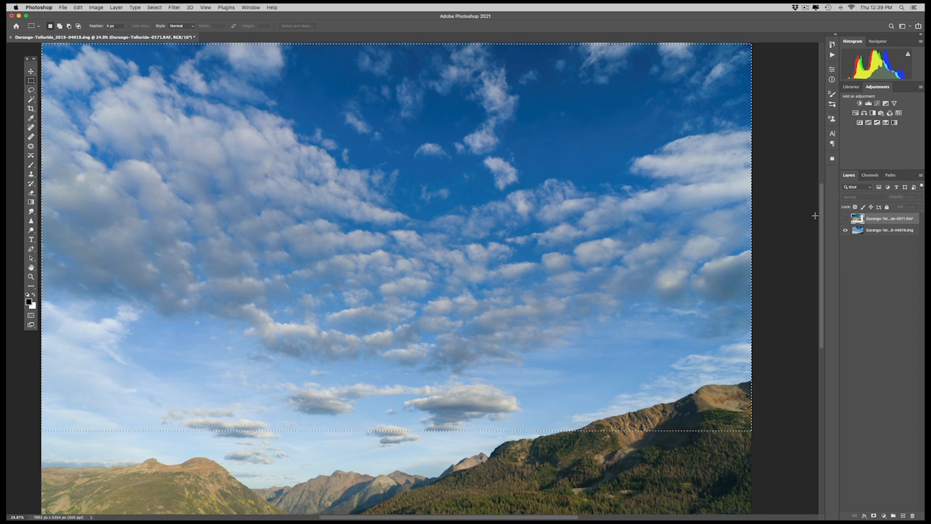
# Step: Show the mountain road layer again, hide the cloudy sky layer and clear the marquee selection
pyautogui.click(846, 218)
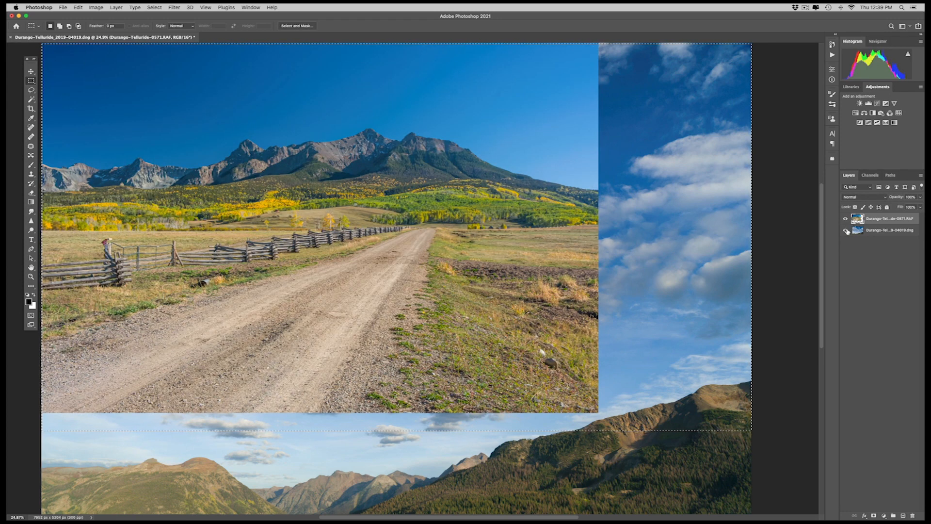
pyautogui.click(846, 230)
pyautogui.press('super+d')
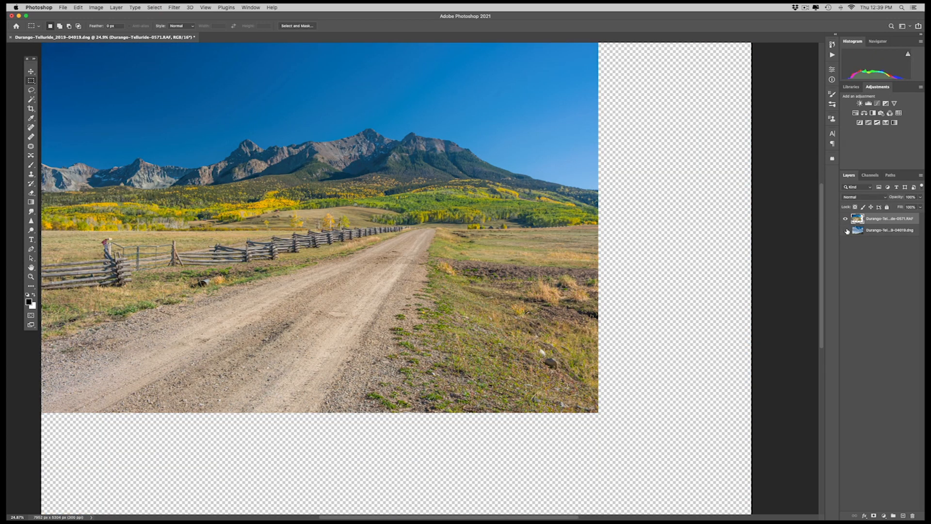
# Step: Load the saved sky channel of the current document as a new selection over the mountain road photo's sky
pyautogui.click(148, 6)
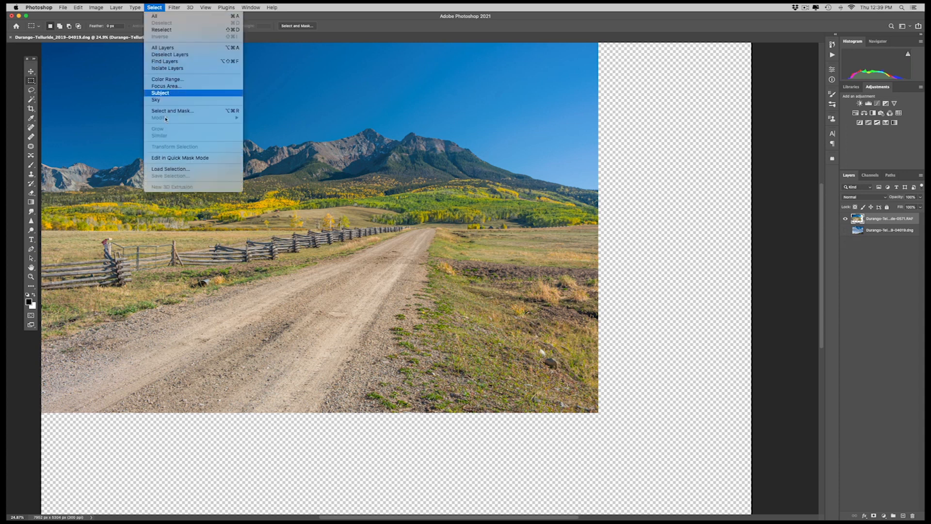
pyautogui.click(179, 170)
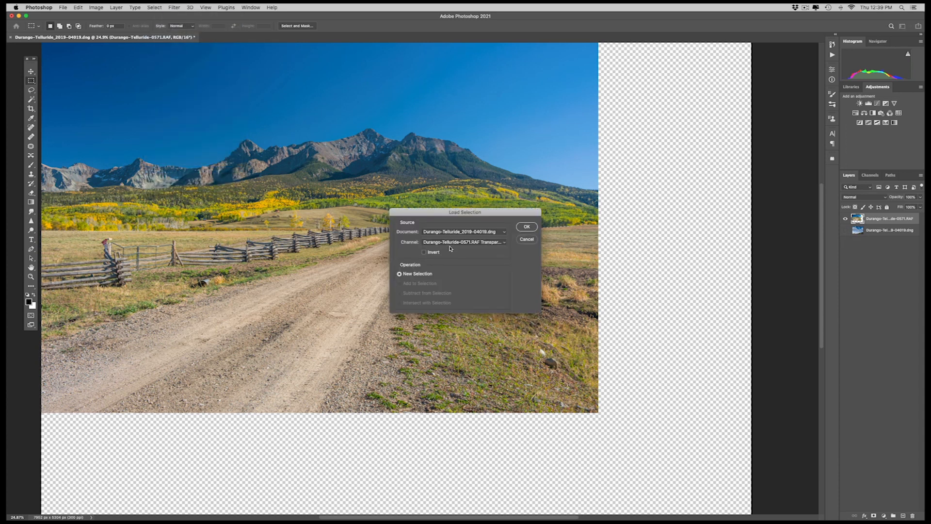
pyautogui.click(455, 242)
pyautogui.click(454, 253)
pyautogui.click(526, 228)
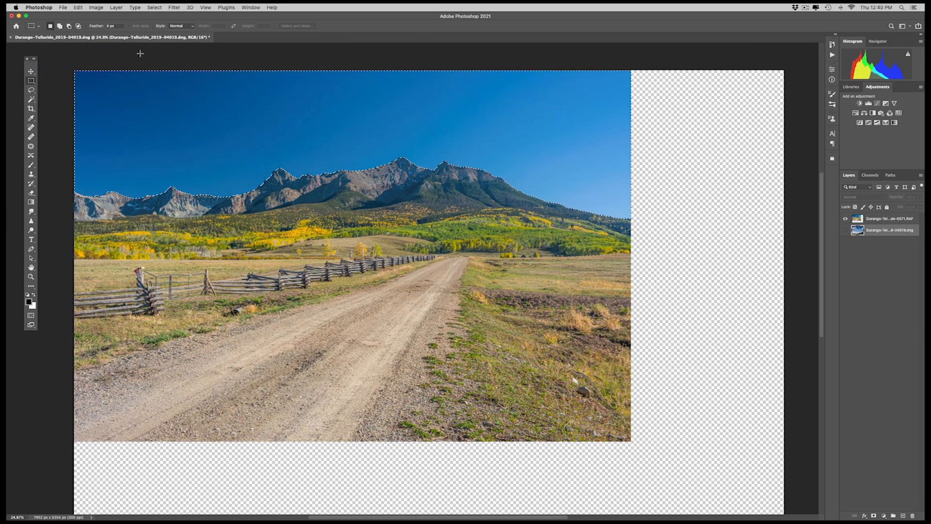
pyautogui.click(79, 7)
pyautogui.moveTo(92, 79)
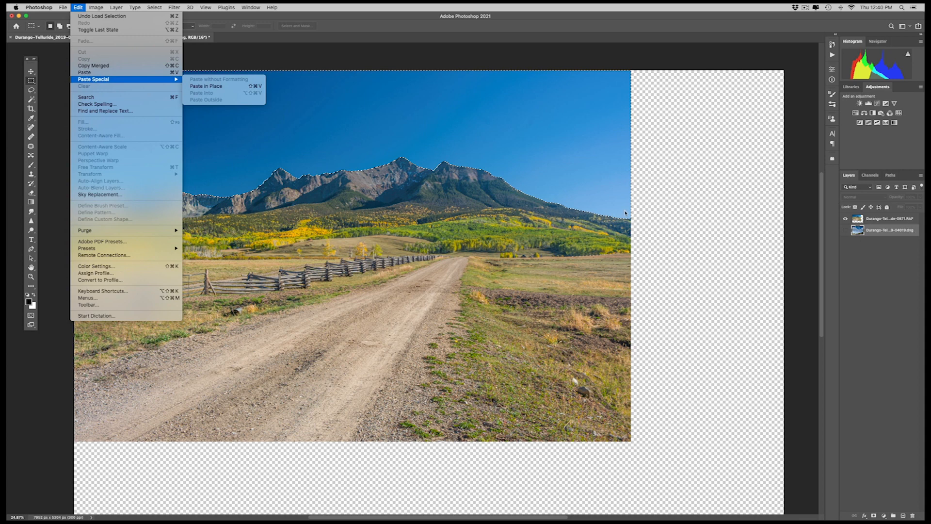
pyautogui.click(871, 266)
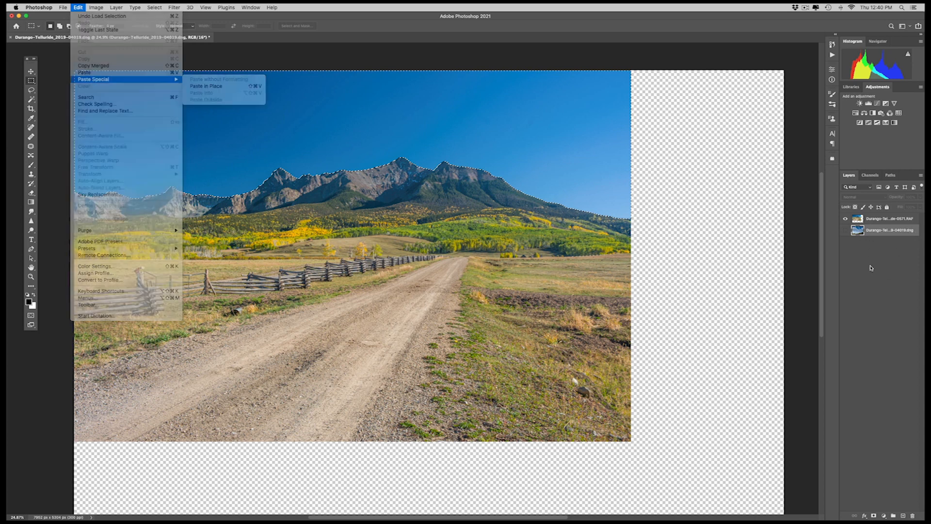
# Step: Paste the copied cloudy sky into the sky selection, directly above the mountain road photo layer
pyautogui.click(859, 219)
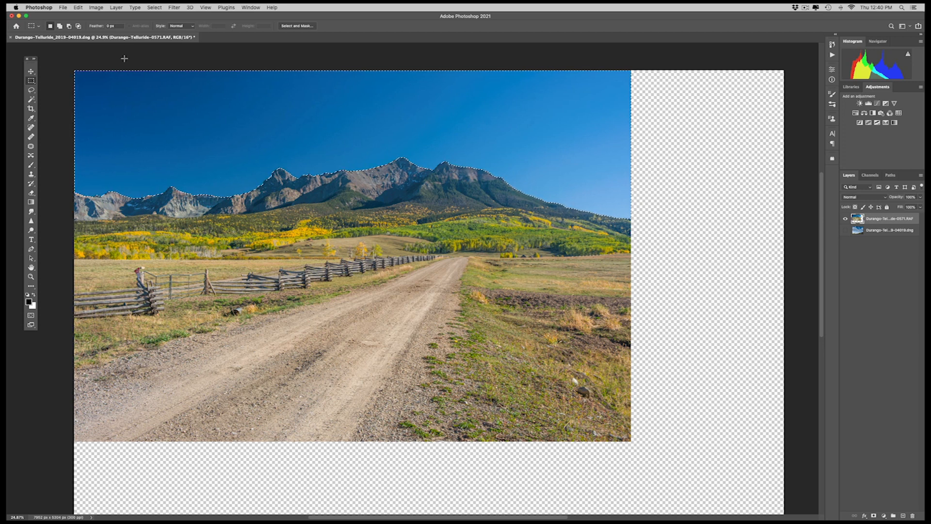
pyautogui.click(77, 7)
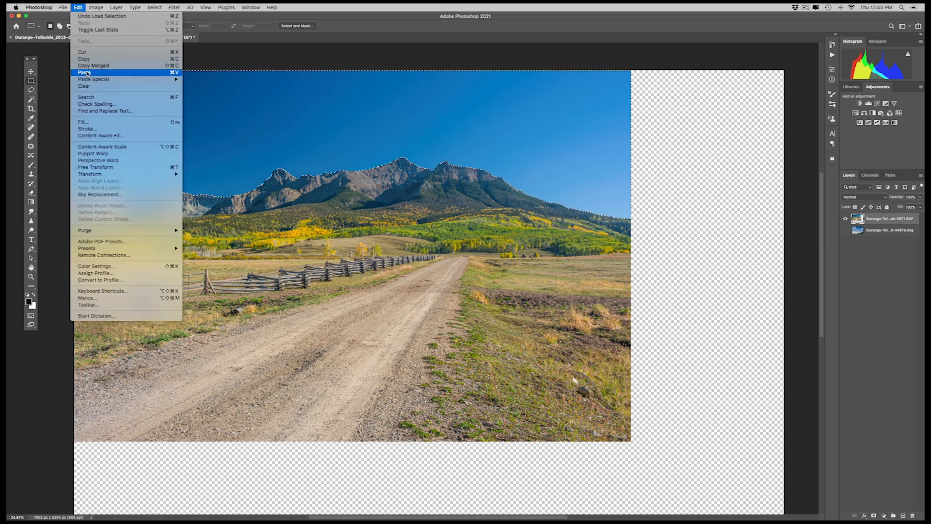
pyautogui.click(208, 93)
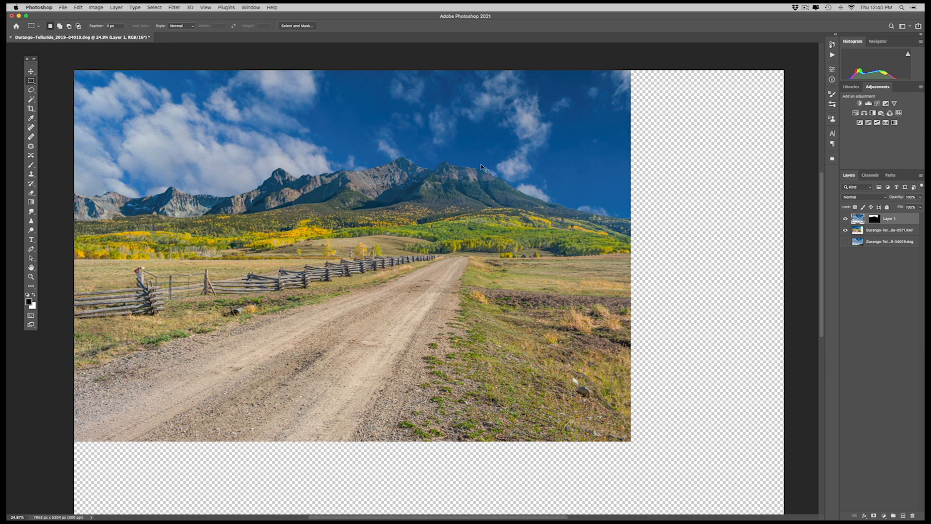
# Step: Scale the pasted sky down to about the photo's width and move it up so more clouds sit above the ridge
pyautogui.press('super+t')
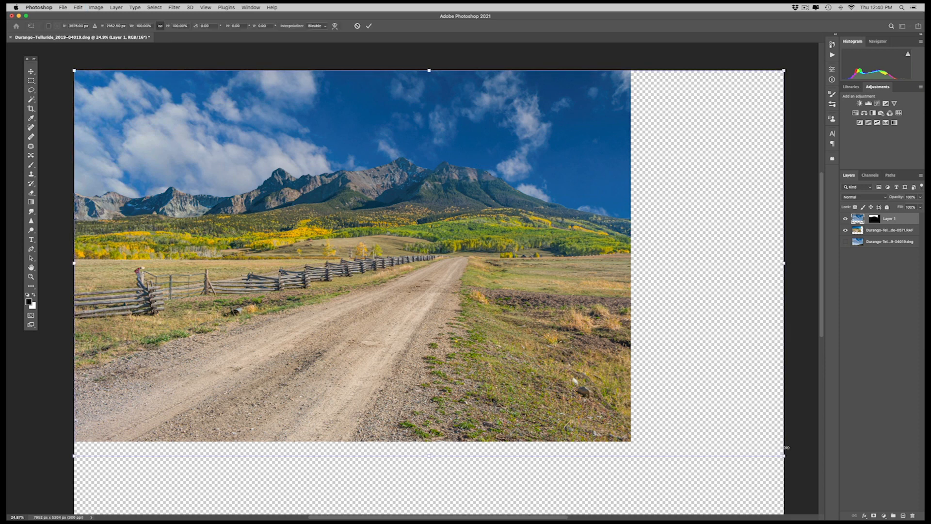
pyautogui.moveTo(770, 445); pyautogui.dragTo(647, 353)
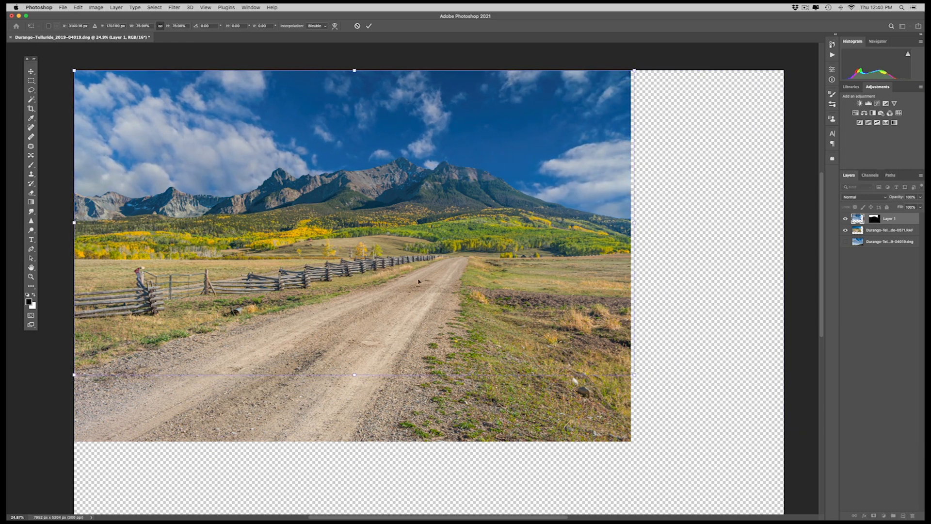
pyautogui.moveTo(407, 280); pyautogui.dragTo(402, 160)
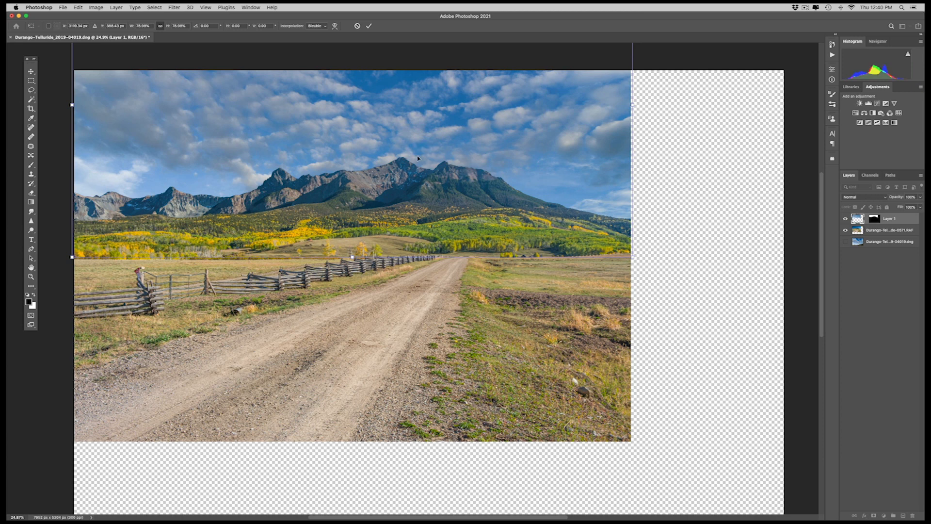
# Step: Enlarge the pasted sky to 97.73%, reposition its clouds above the mountains and apply the transform
pyautogui.hscroll(2, 419, 158)
pyautogui.scroll(-1, 418, 158)
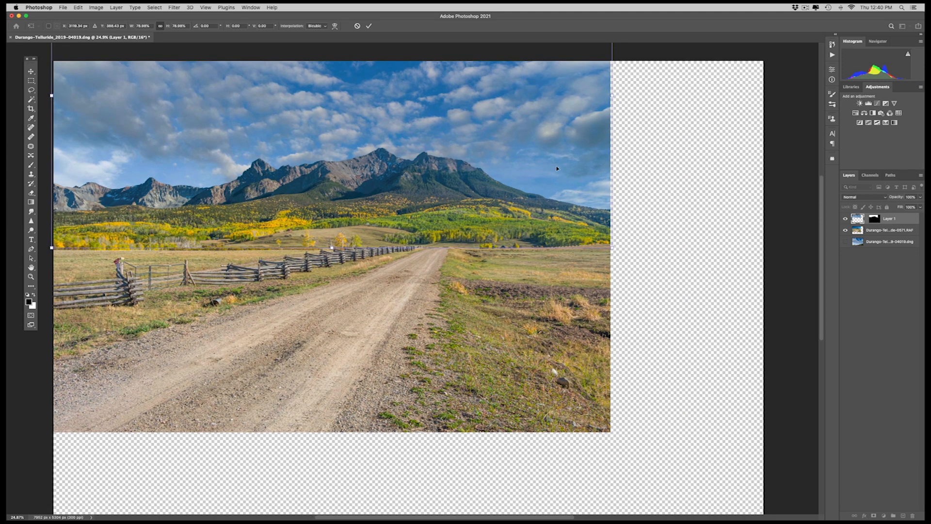
pyautogui.moveTo(647, 160); pyautogui.dragTo(684, 198)
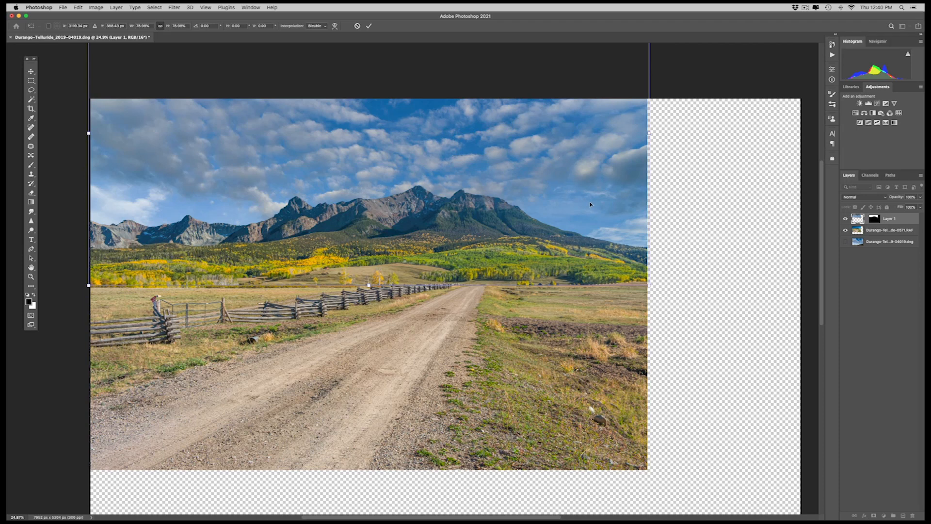
pyautogui.scroll(-3, 590, 204)
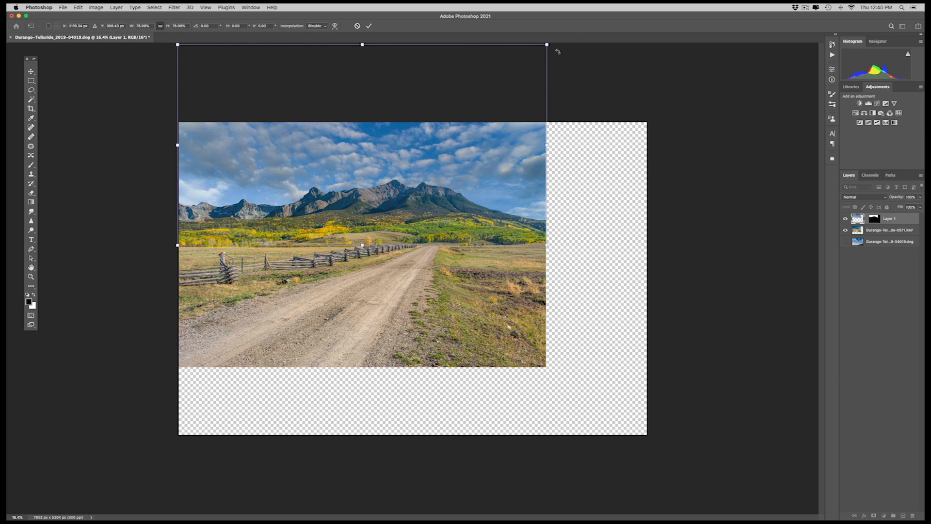
pyautogui.moveTo(547, 45); pyautogui.dragTo(636, 13)
pyautogui.moveTo(547, 166); pyautogui.dragTo(508, 158)
pyautogui.moveTo(536, 158); pyautogui.dragTo(540, 159)
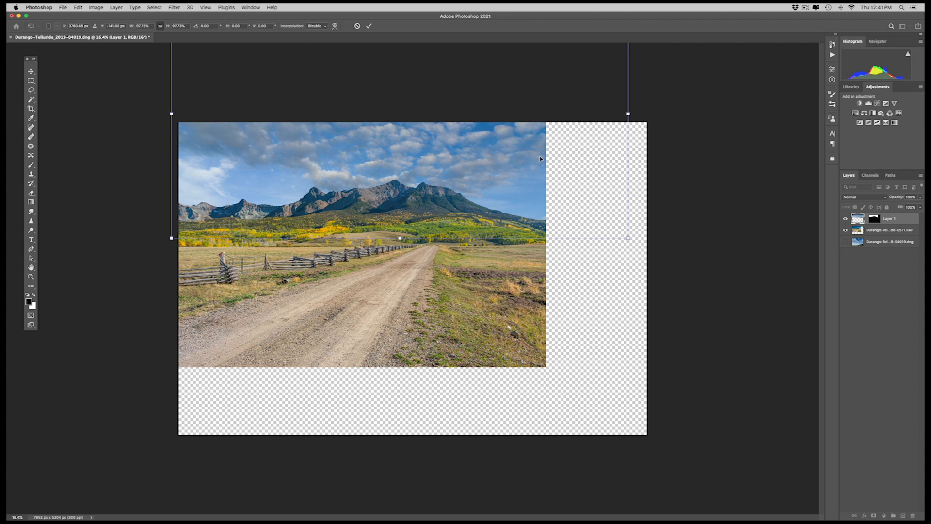
pyautogui.press('Return')
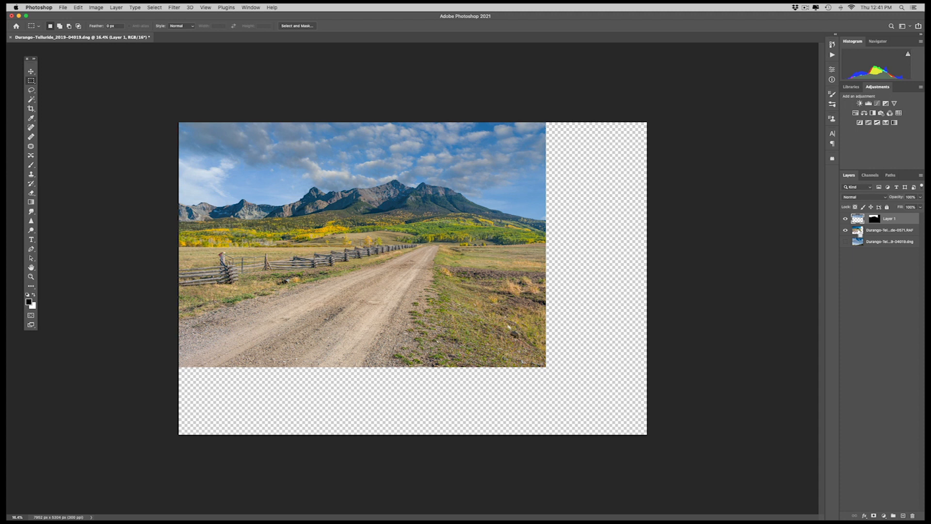
# Step: Crop the document to the mountain road photo's outline, removing the empty transparent margins, and deselect
pyautogui.keyDown('super'); pyautogui.click(859, 230); pyautogui.keyUp('super')
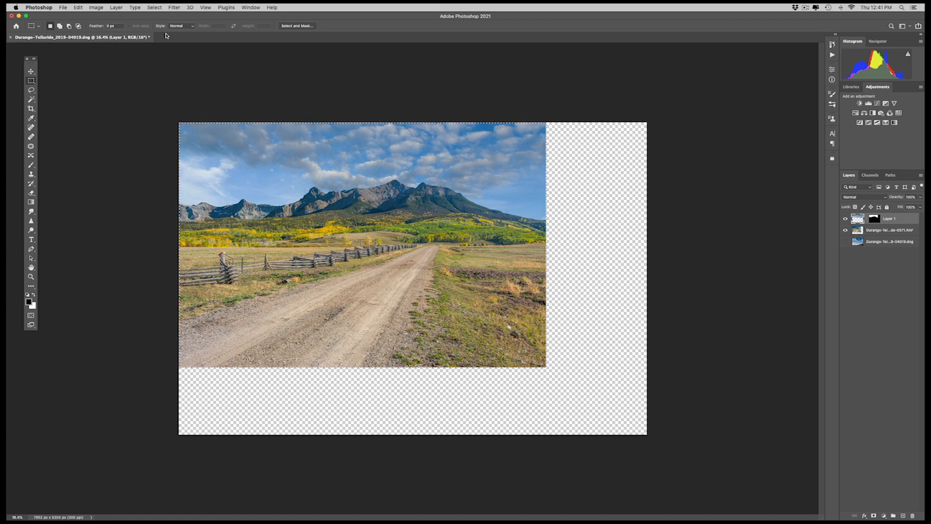
pyautogui.click(79, 7)
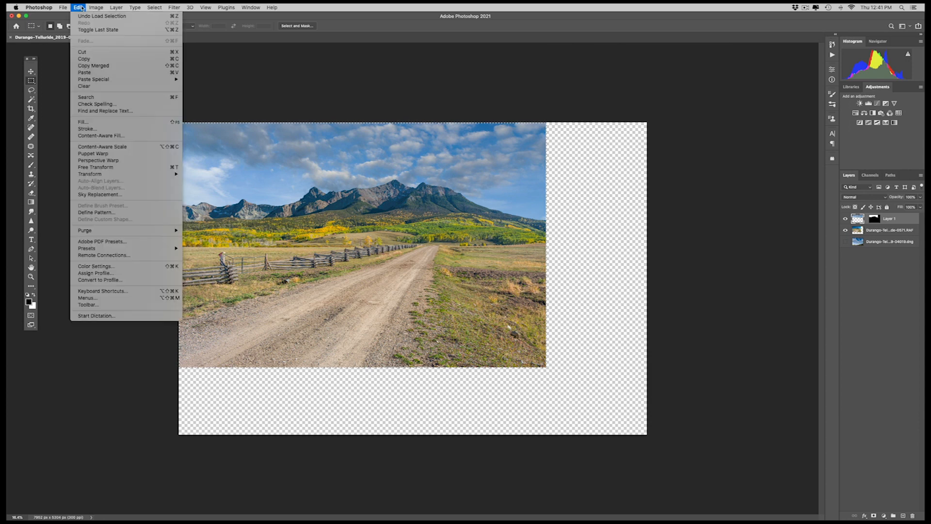
pyautogui.moveTo(95, 7)
pyautogui.click(102, 83)
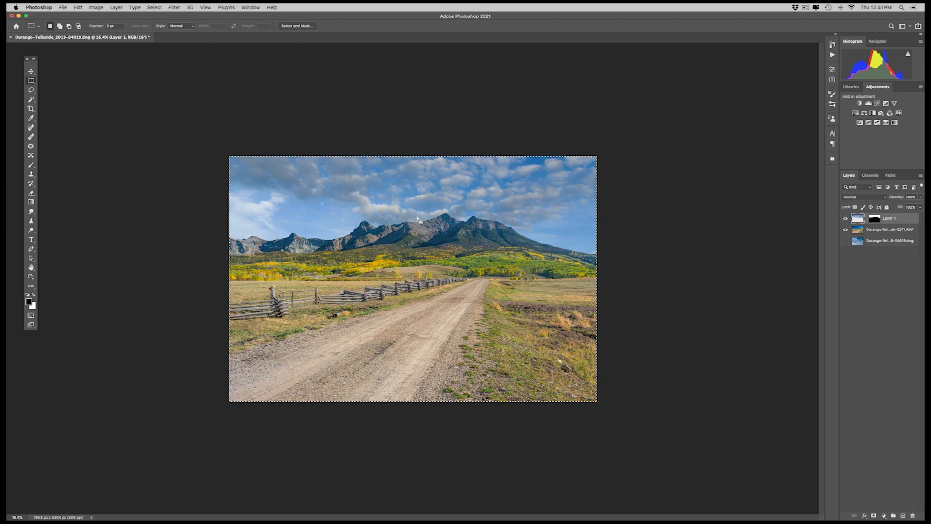
pyautogui.press('super+d')
# Step: Flip the pasted sky layer horizontally so its brighter cloud patch lies over the ridge's right-hand slope
pyautogui.press('z')
pyautogui.click(418, 228)
pyautogui.click(419, 228)
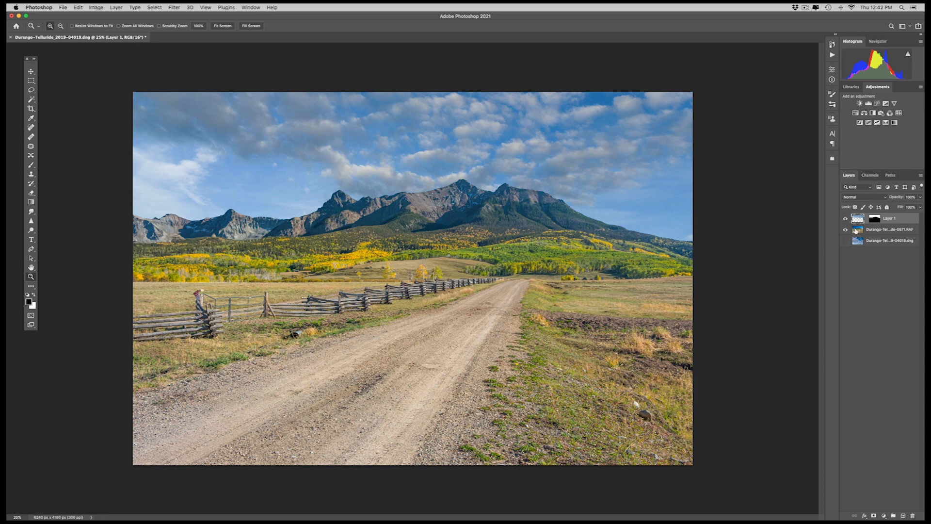
pyautogui.click(77, 7)
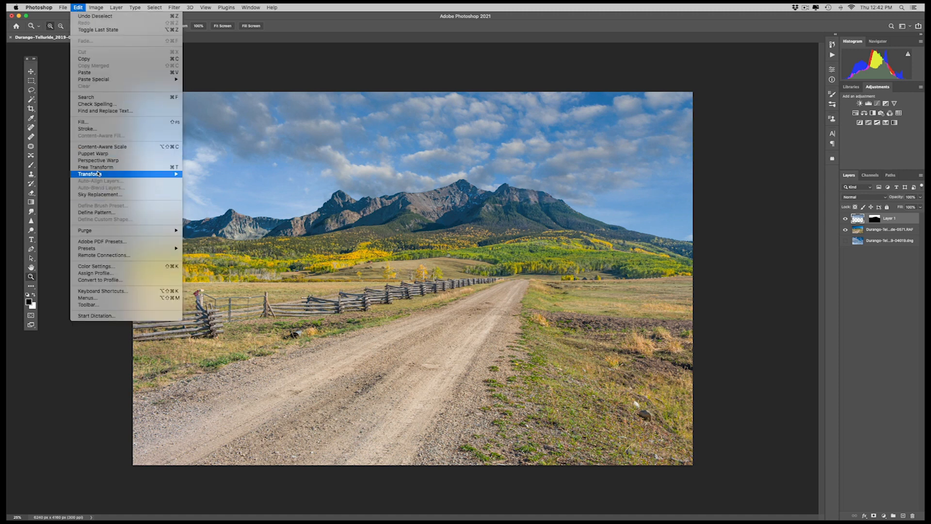
pyautogui.moveTo(99, 174)
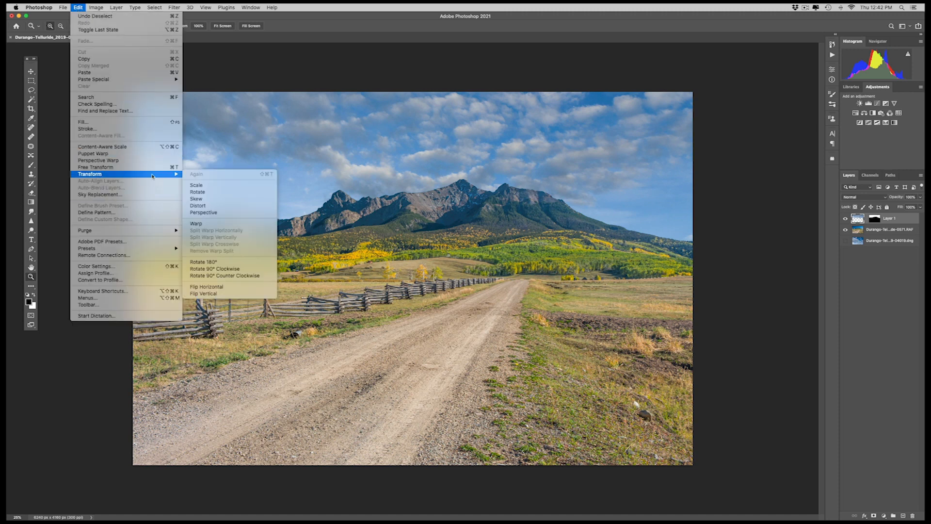
pyautogui.click(242, 287)
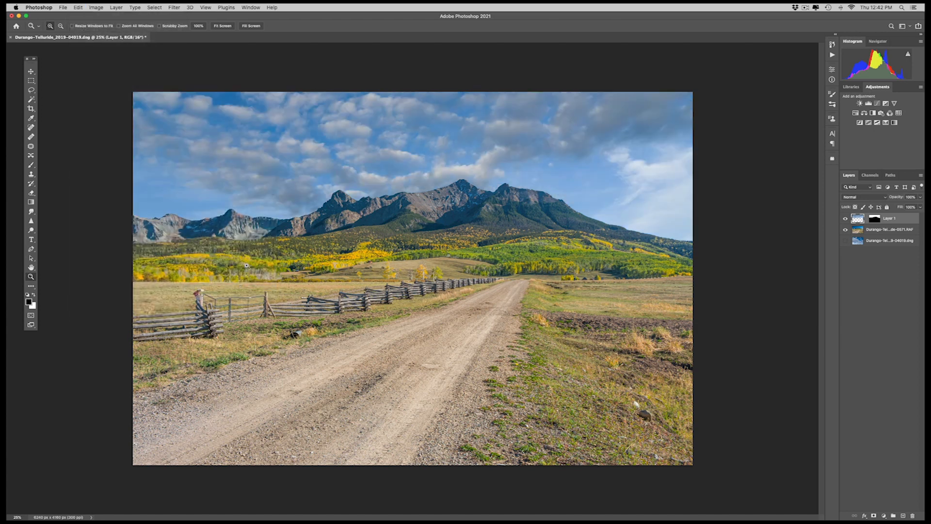
# Step: Move the flipped sky up and enlarge it slightly to cover the gap along the photo's left edge
pyautogui.press('v')
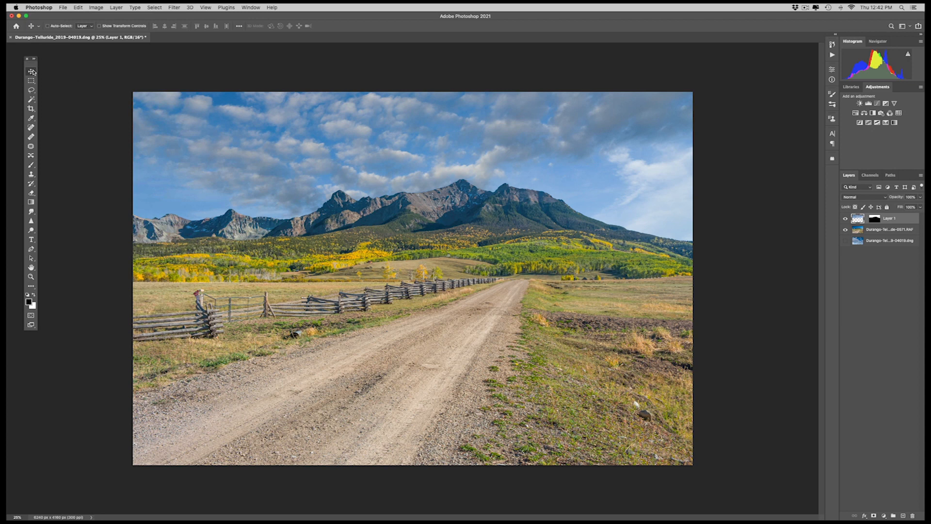
pyautogui.moveTo(286, 117)
pyautogui.mouseDown()
pyautogui.moveTo(256, 108)
pyautogui.moveTo(307, 118)
pyautogui.moveTo(282, 117)
pyautogui.moveTo(290, 117)
pyautogui.mouseUp()
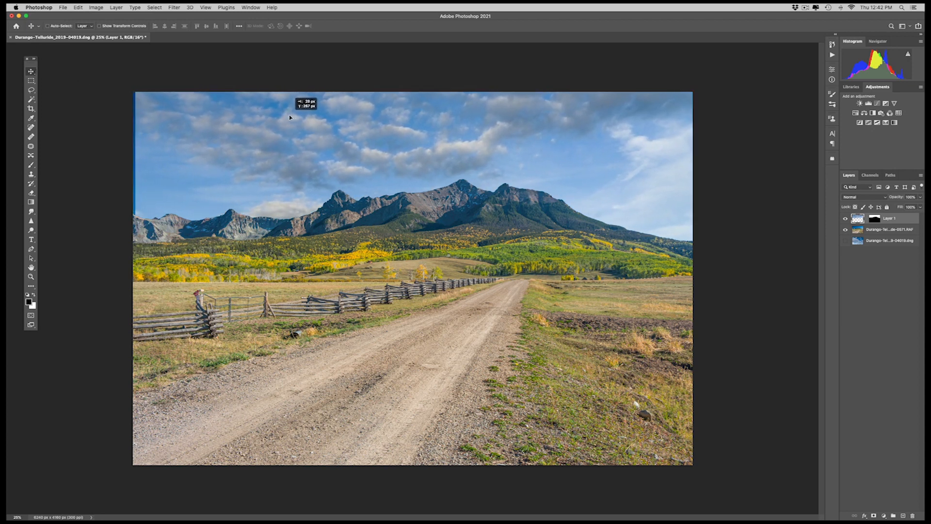
pyautogui.press('super+t')
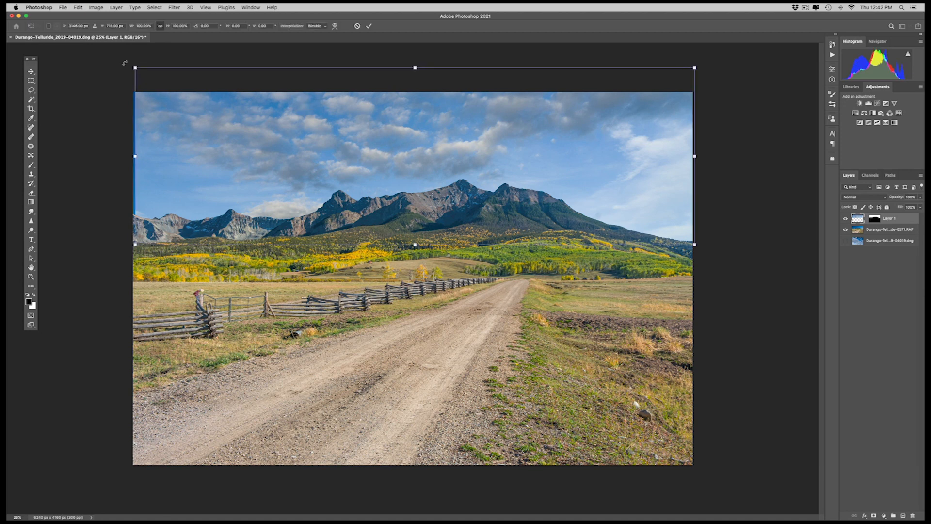
pyautogui.moveTo(135, 67); pyautogui.dragTo(112, 56)
pyautogui.press('Return')
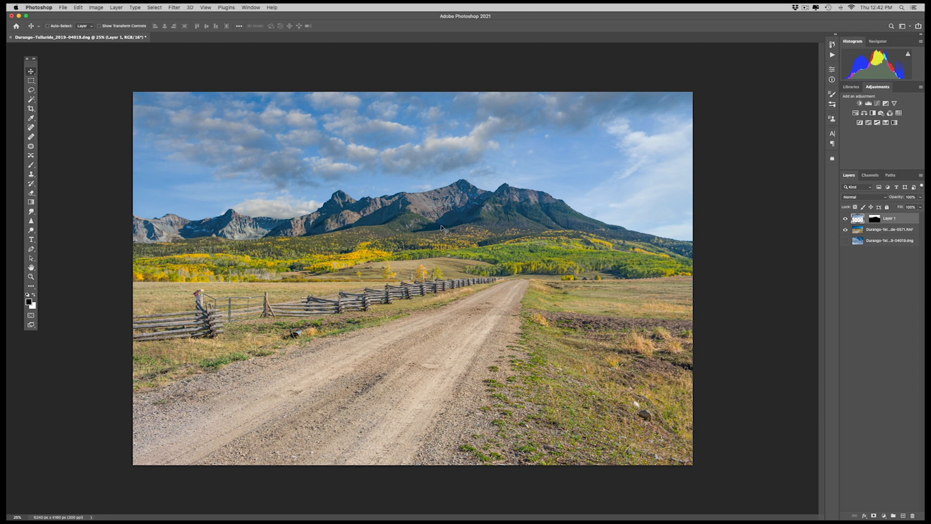
# Step: Fade the sky just above the ridge with a black Foreground to Transparent gradient on its layer mask, and compare with the sky layer hidden
pyautogui.keyDown('alt'); pyautogui.click(876, 220); pyautogui.keyUp('alt')
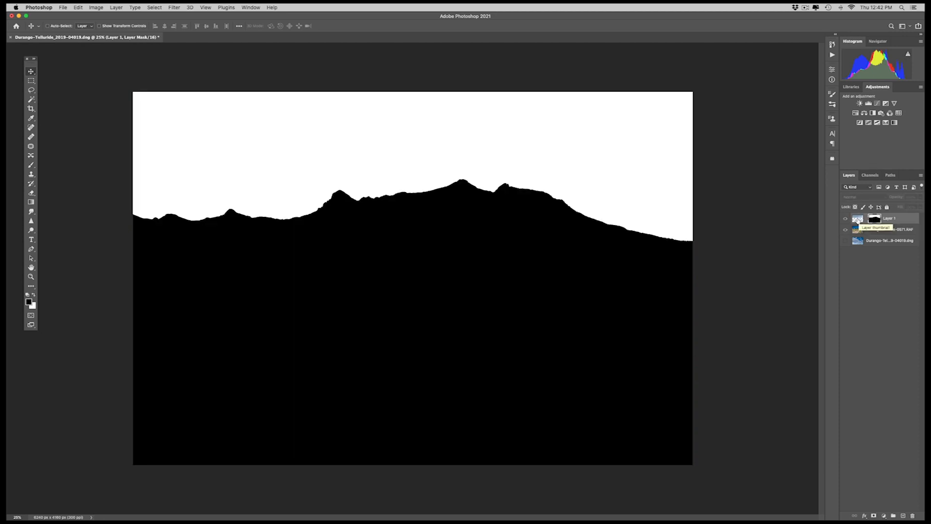
pyautogui.keyDown('alt'); pyautogui.click(875, 220); pyautogui.keyUp('alt')
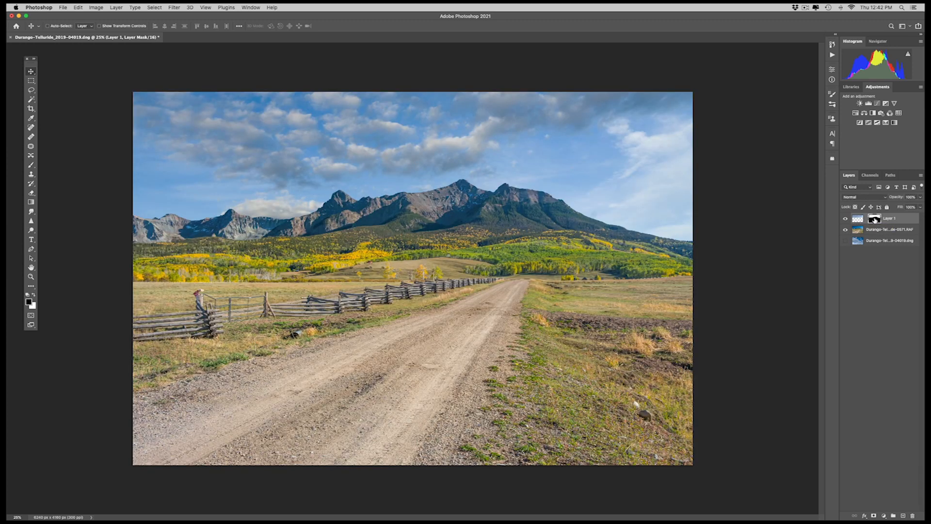
pyautogui.press('g')
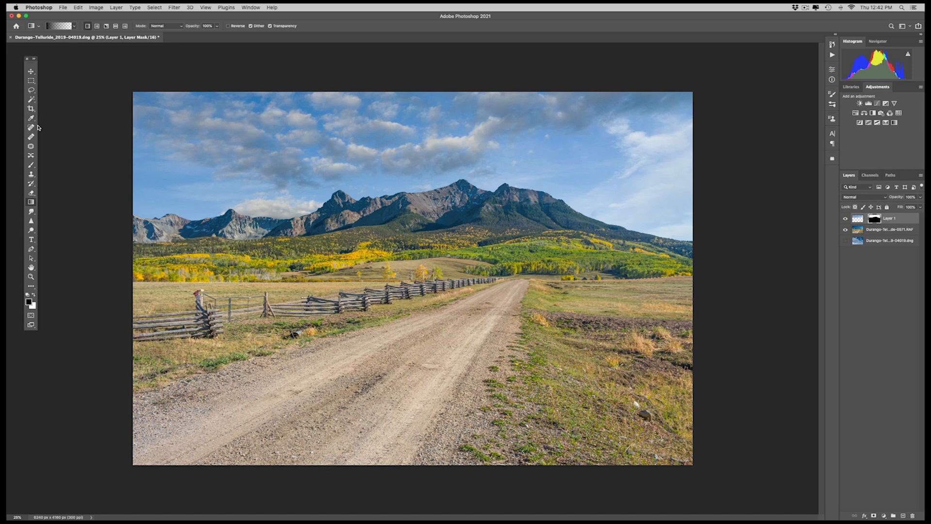
pyautogui.click(65, 34)
pyautogui.click(28, 40)
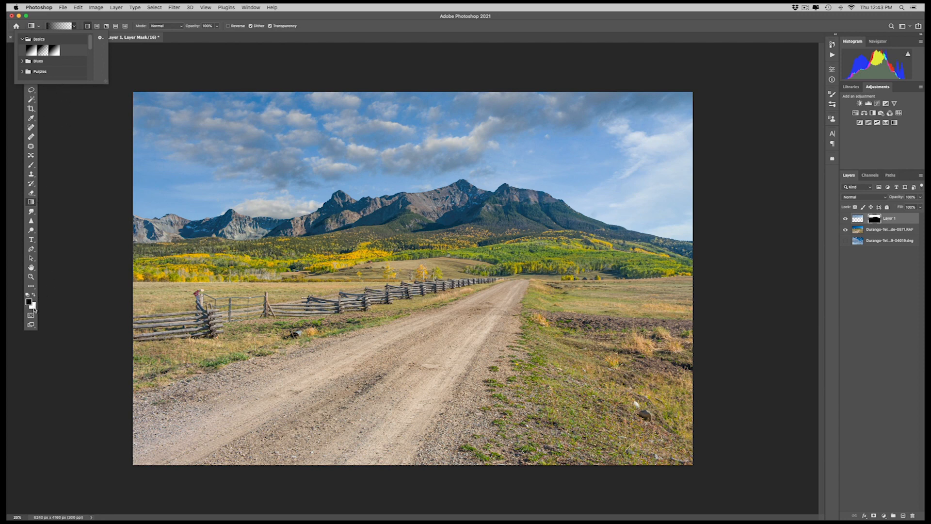
pyautogui.click(43, 51)
pyautogui.moveTo(442, 228); pyautogui.dragTo(442, 217)
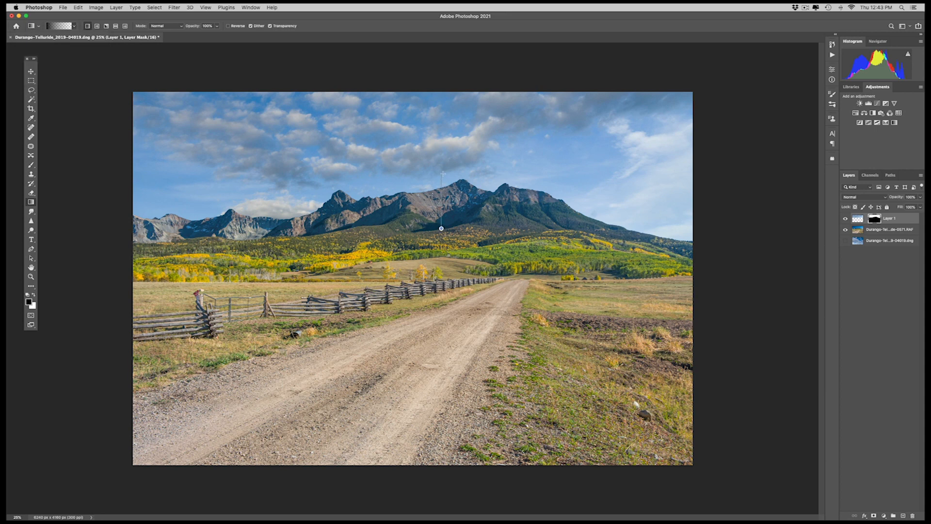
pyautogui.moveTo(443, 172); pyautogui.dragTo(443, 172)
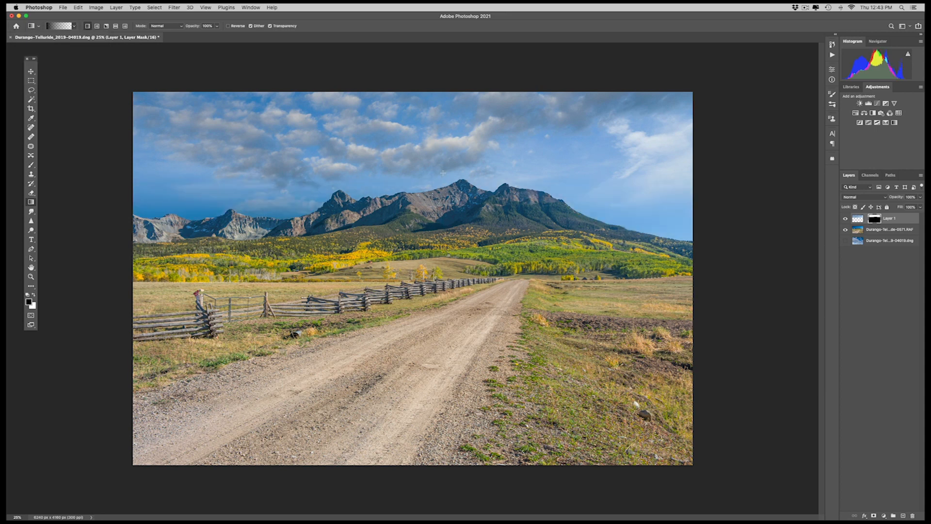
pyautogui.click(846, 219)
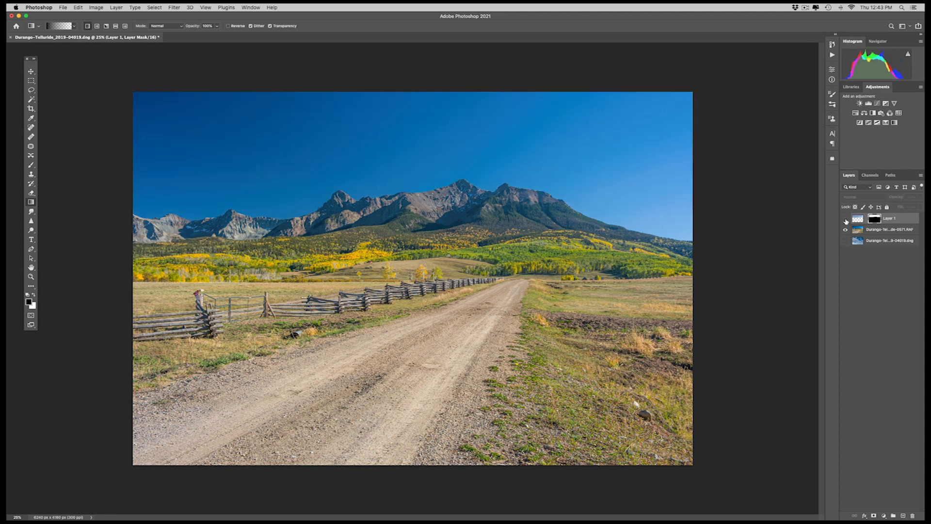
pyautogui.click(846, 220)
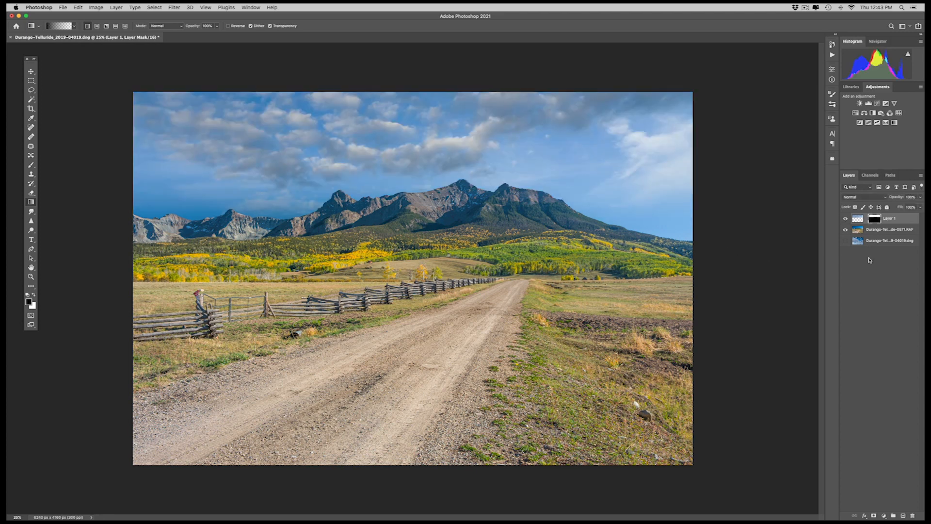
# Step: Compare the composite with the sky layer hidden and shown
pyautogui.click(846, 219)
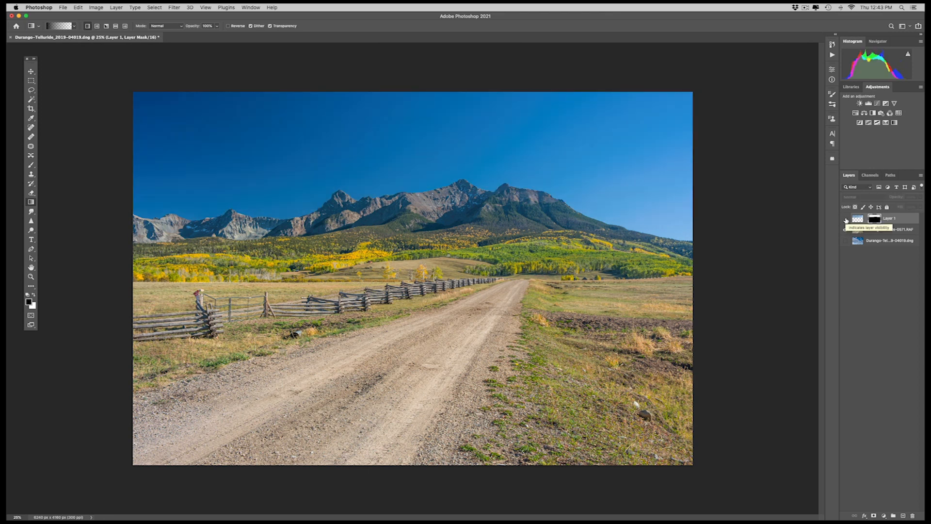
pyautogui.click(846, 219)
pyautogui.click(846, 220)
pyautogui.click(846, 219)
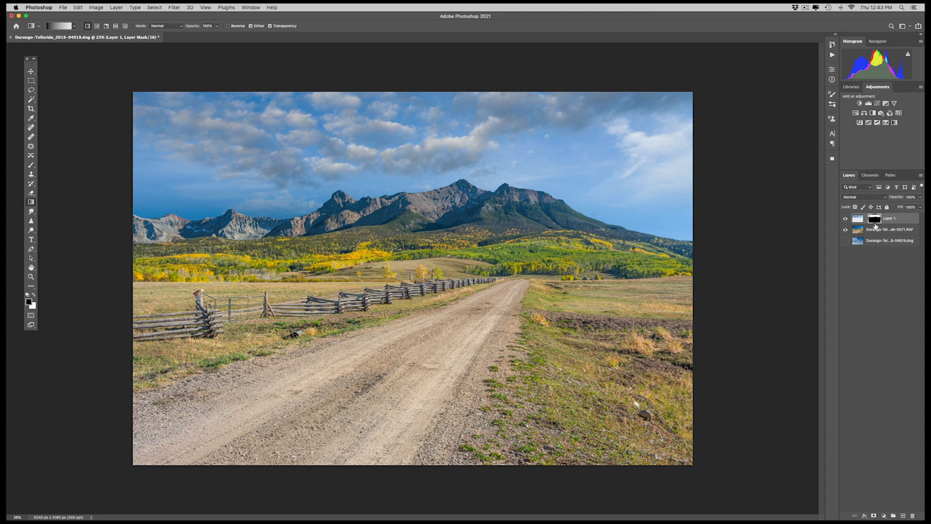
# Step: Step back in the history to the Free Transform state, discarding the gradient fade on the sky layer's mask
pyautogui.click(833, 45)
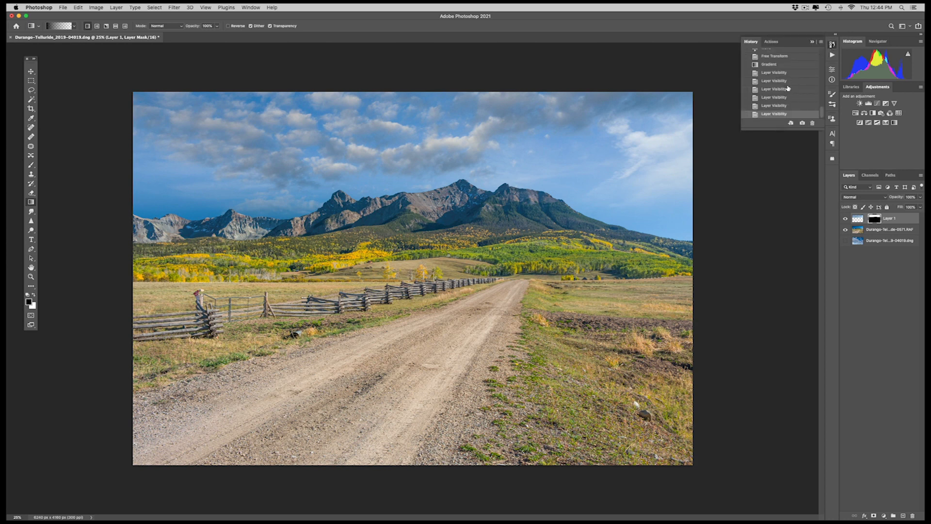
pyautogui.click(776, 65)
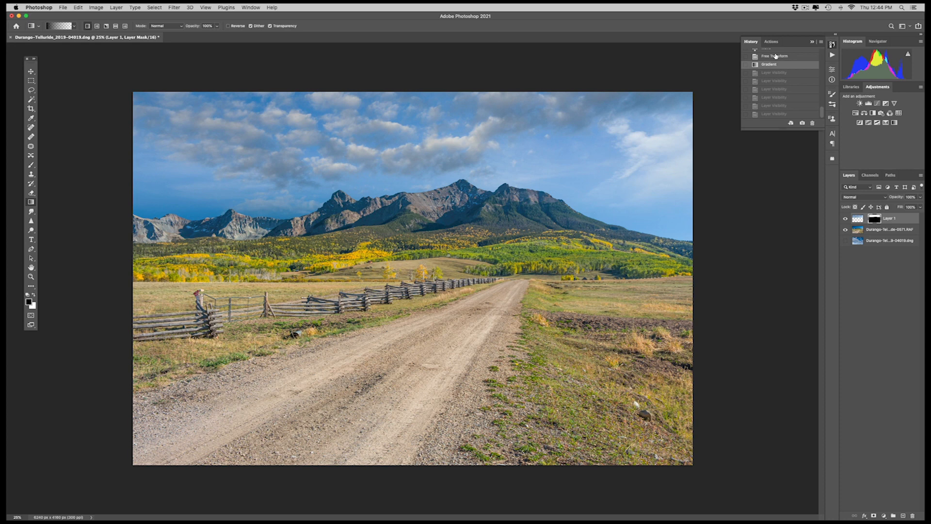
pyautogui.click(774, 57)
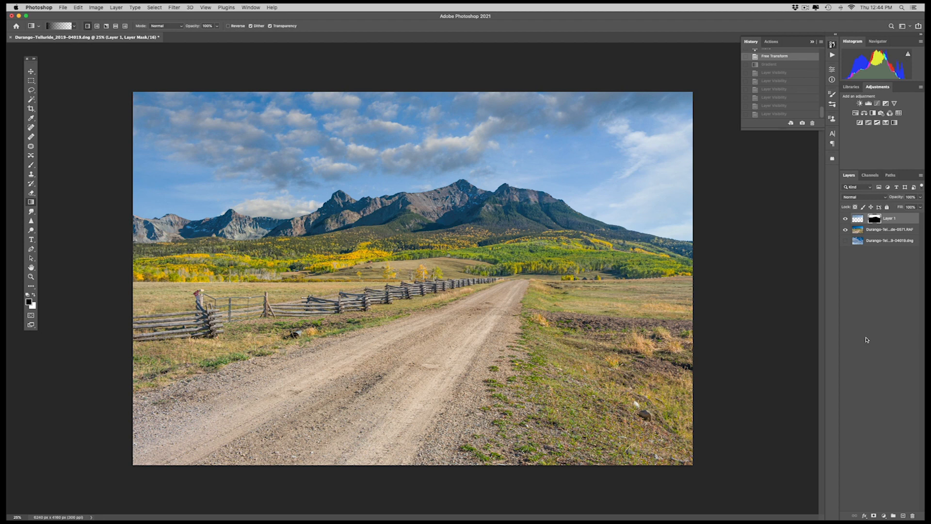
# Step: Paint a soft white haze along the mountain ridge on a new layer, using a large low-opacity white brush
pyautogui.click(903, 516)
pyautogui.press('x')
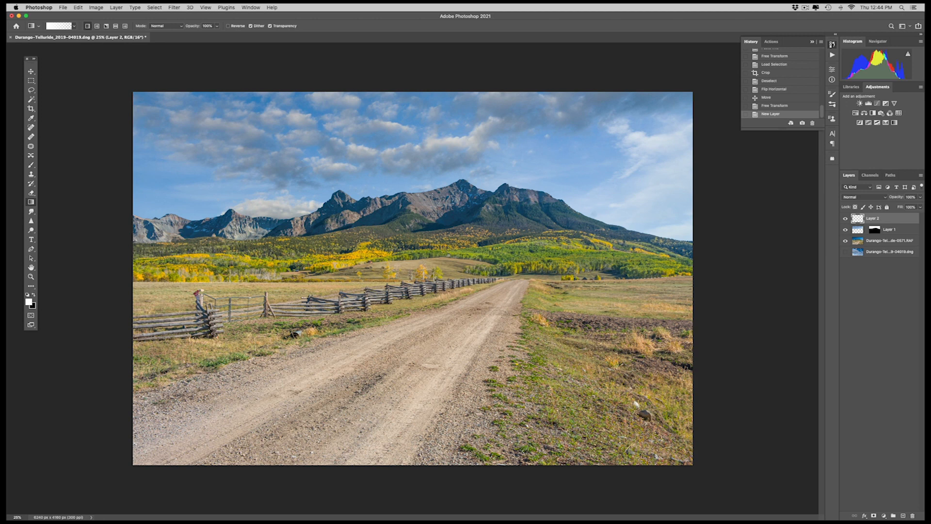
pyautogui.moveTo(398, 267); pyautogui.dragTo(401, 267)
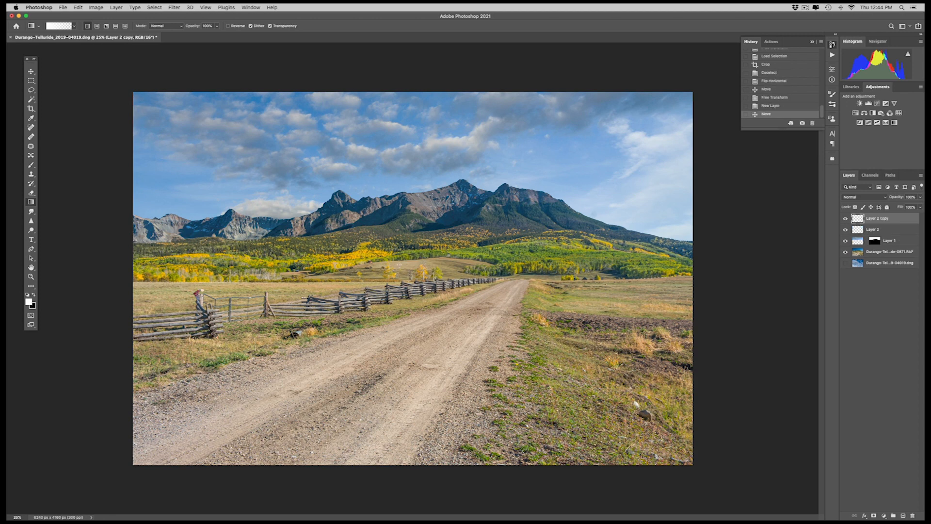
pyautogui.press('b')
pyautogui.moveTo(197, 190); pyautogui.dragTo(215, 191)
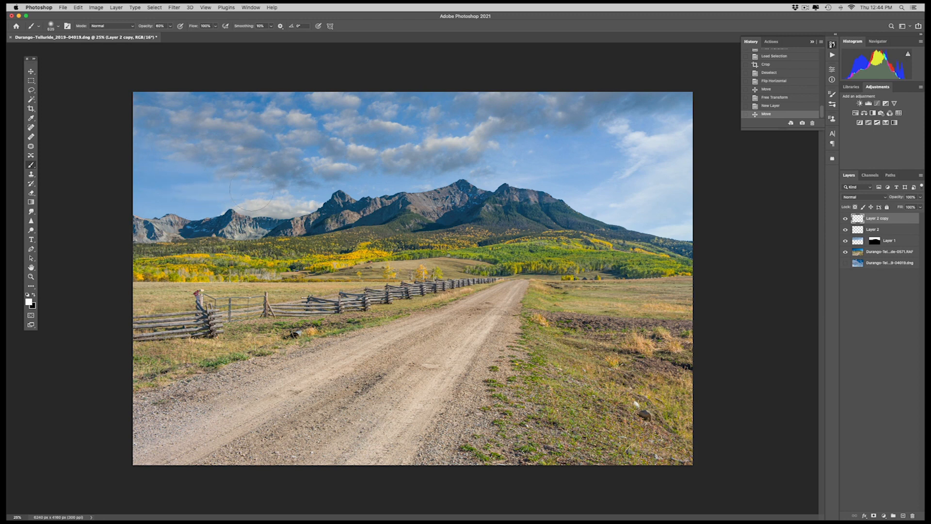
pyautogui.moveTo(279, 201); pyautogui.dragTo(264, 200)
pyautogui.moveTo(705, 241)
pyautogui.mouseDown()
pyautogui.moveTo(618, 227)
pyautogui.moveTo(511, 190)
pyautogui.moveTo(352, 194)
pyautogui.moveTo(250, 218)
pyautogui.mouseUp()
pyautogui.moveTo(311, 206)
pyautogui.mouseDown()
pyautogui.moveTo(208, 227)
pyautogui.moveTo(127, 220)
pyautogui.moveTo(270, 221)
pyautogui.moveTo(251, 209)
pyautogui.moveTo(265, 211)
pyautogui.mouseUp()
pyautogui.moveTo(155, 220)
pyautogui.mouseDown()
pyautogui.moveTo(560, 211)
pyautogui.moveTo(700, 233)
pyautogui.moveTo(600, 222)
pyautogui.moveTo(124, 215)
pyautogui.moveTo(154, 225)
pyautogui.moveTo(766, 251)
pyautogui.mouseUp()
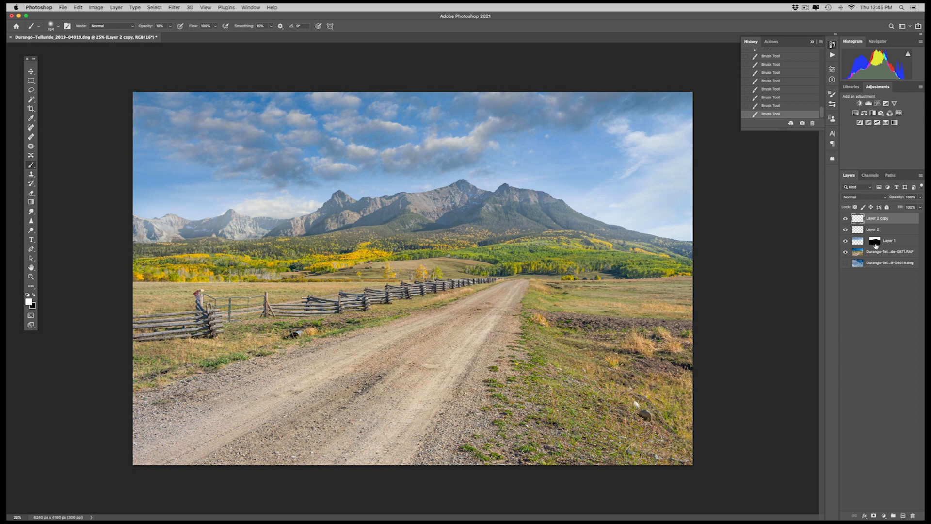
# Step: Copy the sky layer's mask onto the haze layer to keep haze off the mountains, and compare with the haze hidden
pyautogui.moveTo(875, 243); pyautogui.dragTo(875, 221)
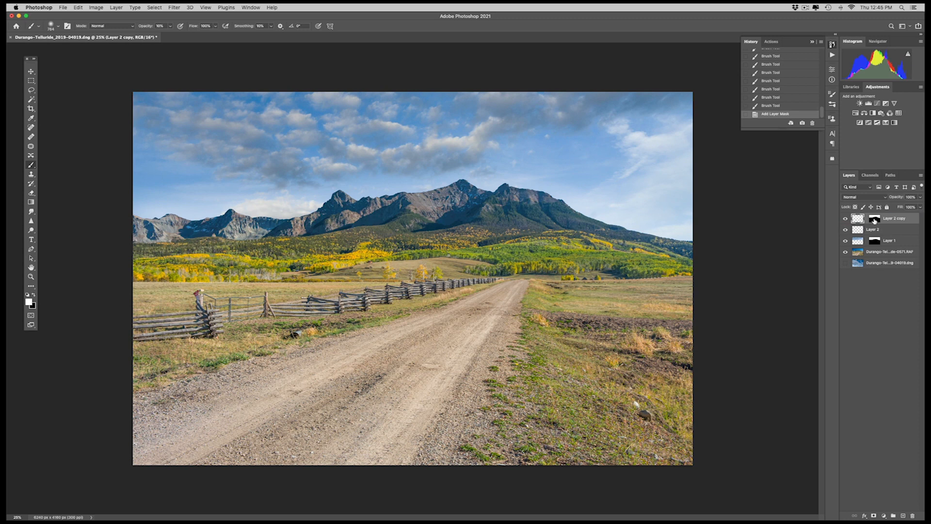
pyautogui.click(845, 219)
pyautogui.click(845, 219)
pyautogui.click(846, 219)
pyautogui.click(845, 219)
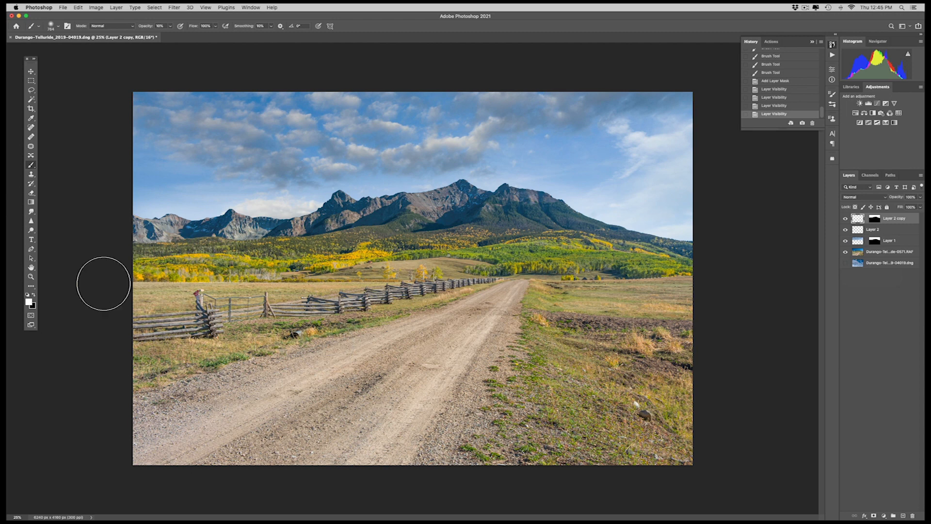
# Step: Examine the sign on the post beside the gate and the culvert pipe at the road's edge up close
pyautogui.click(30, 277)
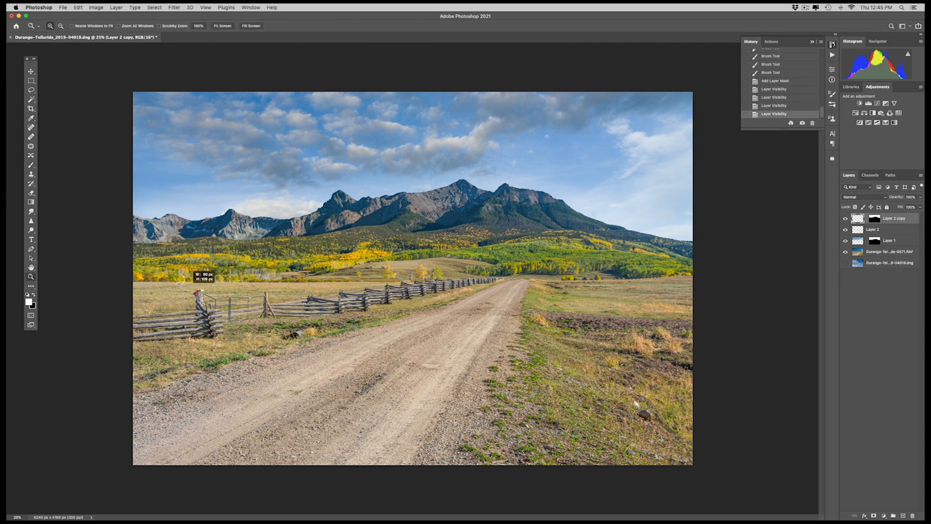
pyautogui.moveTo(190, 291); pyautogui.dragTo(239, 308)
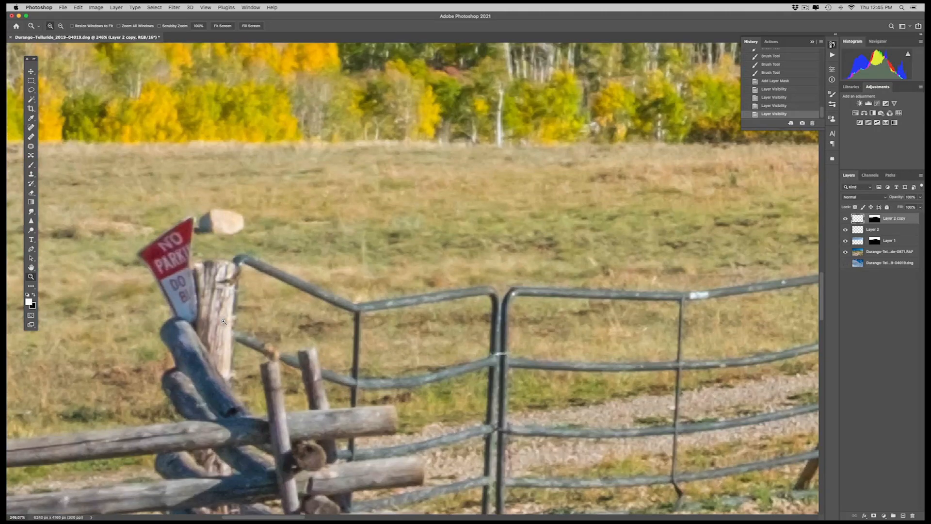
pyautogui.press('super+0')
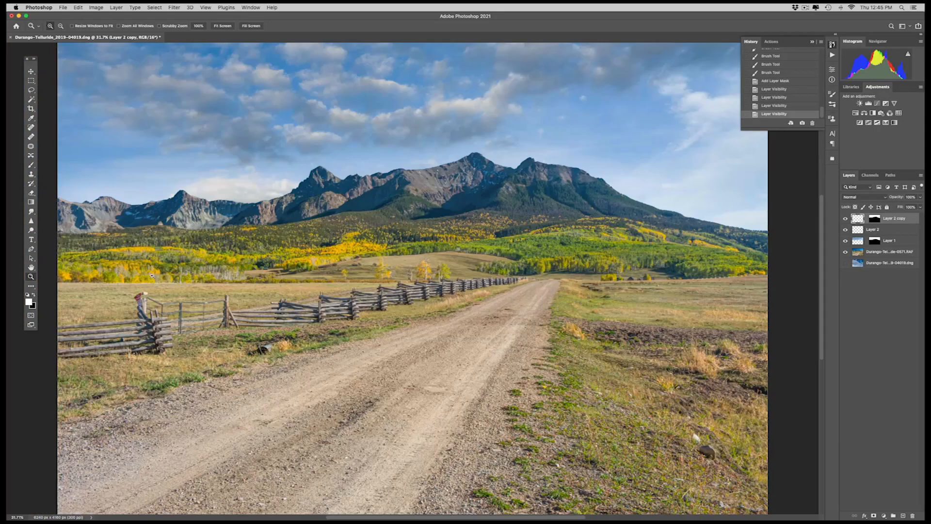
pyautogui.click(266, 343)
pyautogui.moveTo(242, 328); pyautogui.dragTo(294, 361)
pyautogui.press('super+1')
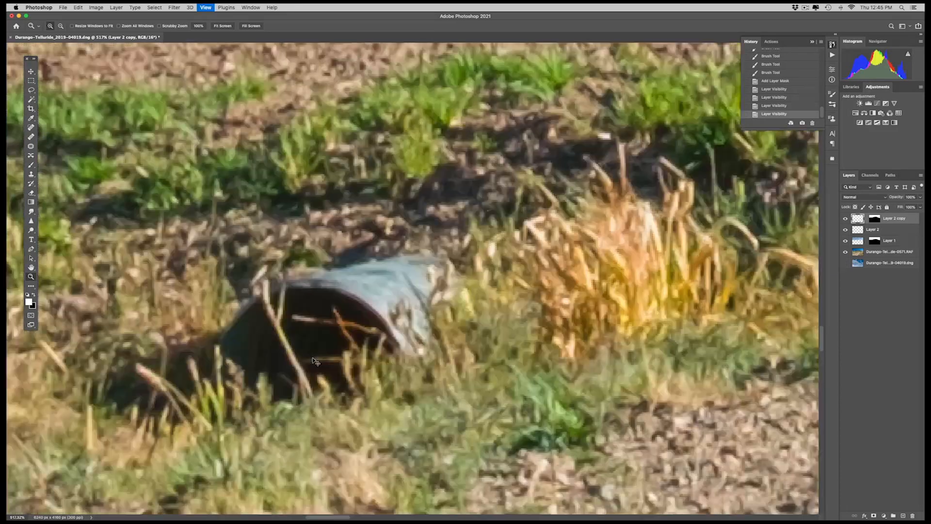
pyautogui.press('super+0')
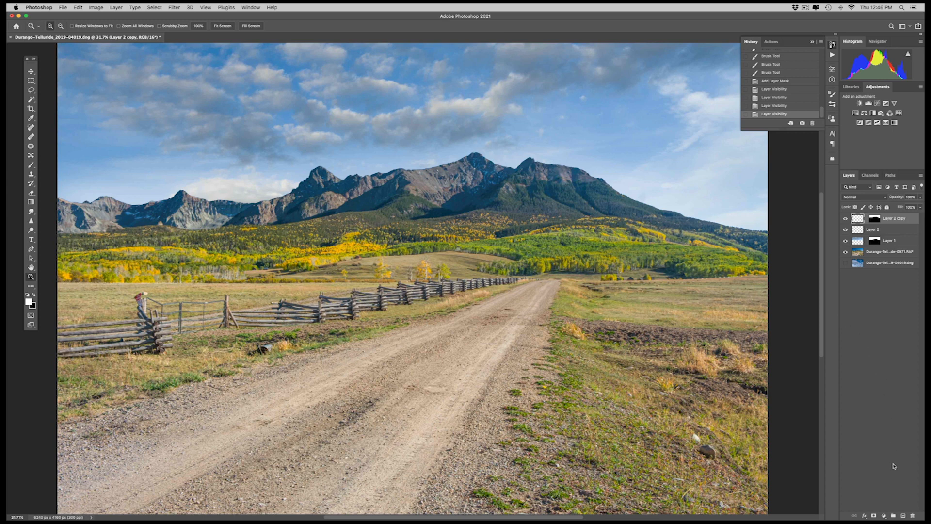
# Step: Add a new top layer filled with 50% Gray at 100% opacity and set its blending mode to Overlay
pyautogui.click(903, 516)
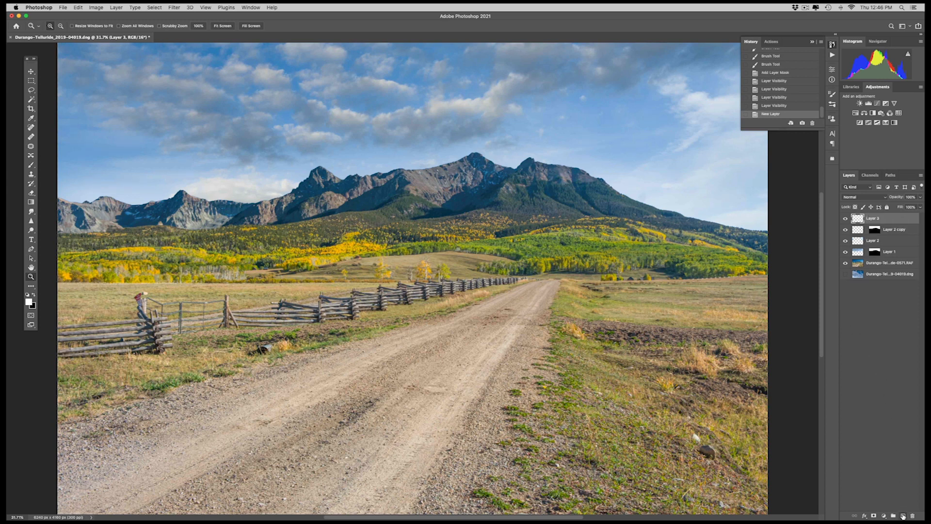
pyautogui.click(78, 7)
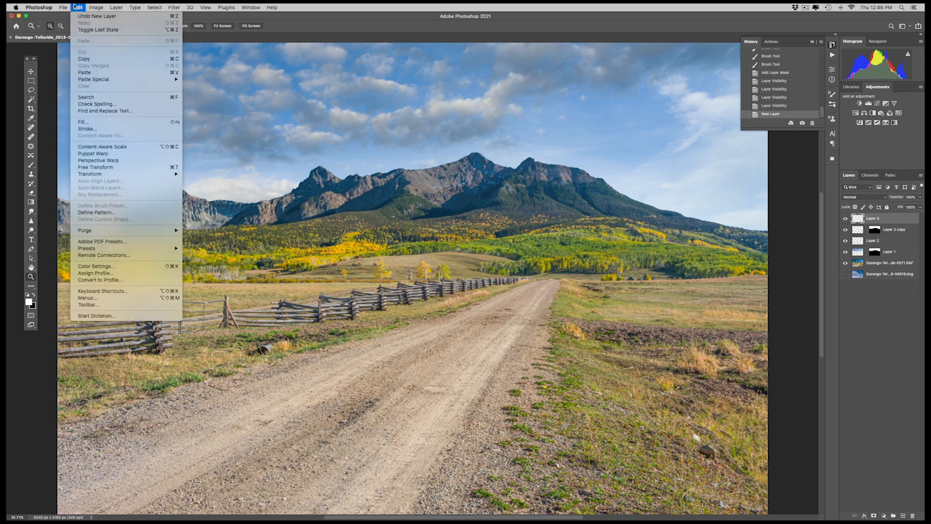
pyautogui.click(110, 123)
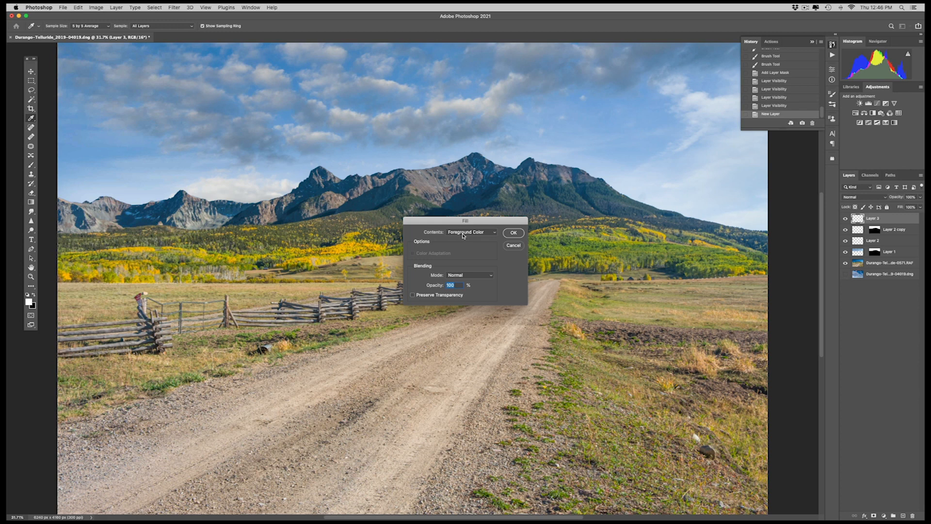
pyautogui.click(463, 235)
pyautogui.click(466, 280)
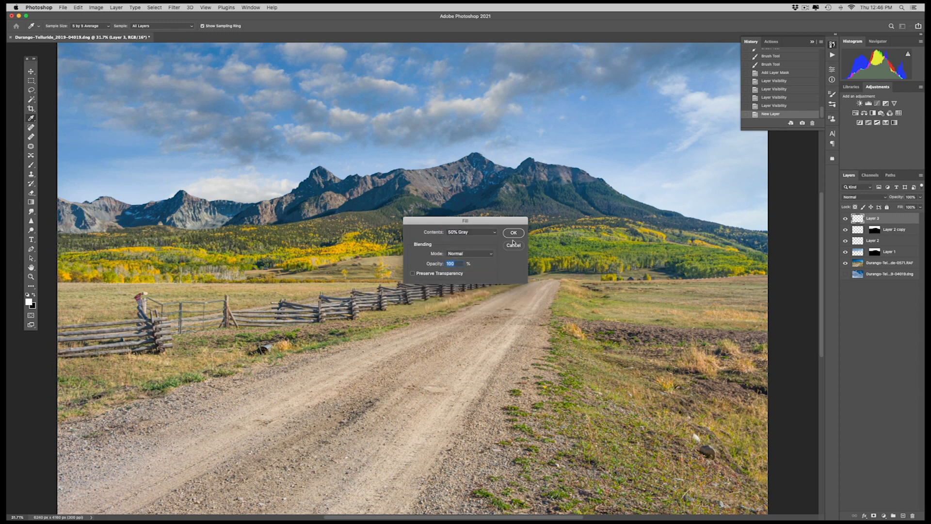
pyautogui.click(514, 234)
pyautogui.press('z')
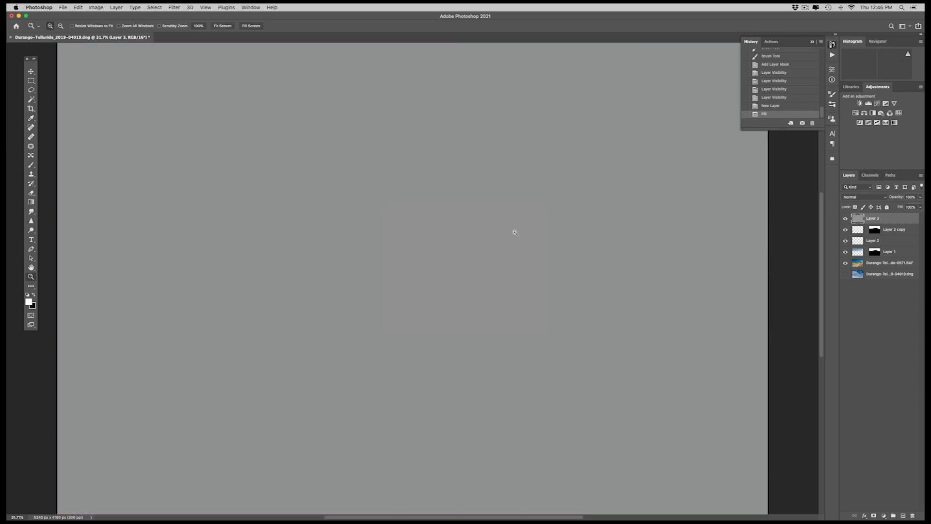
pyautogui.click(867, 198)
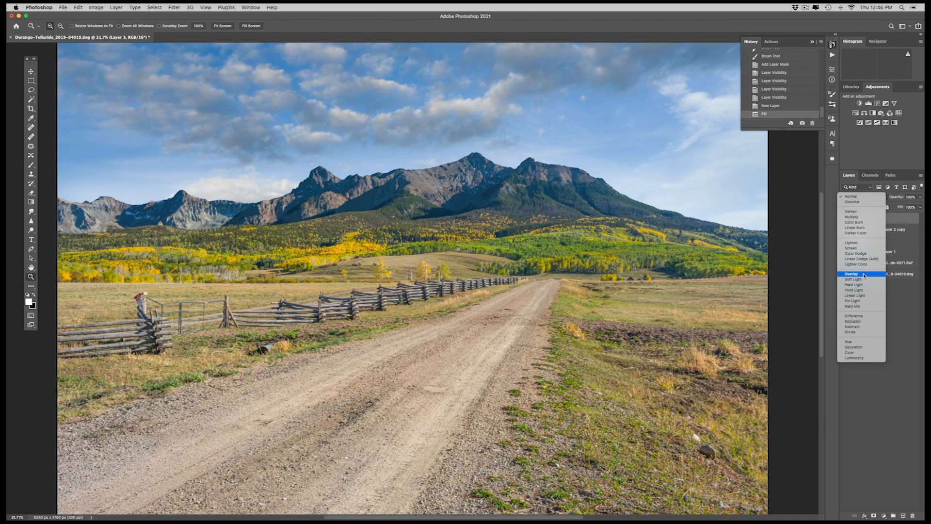
pyautogui.click(864, 275)
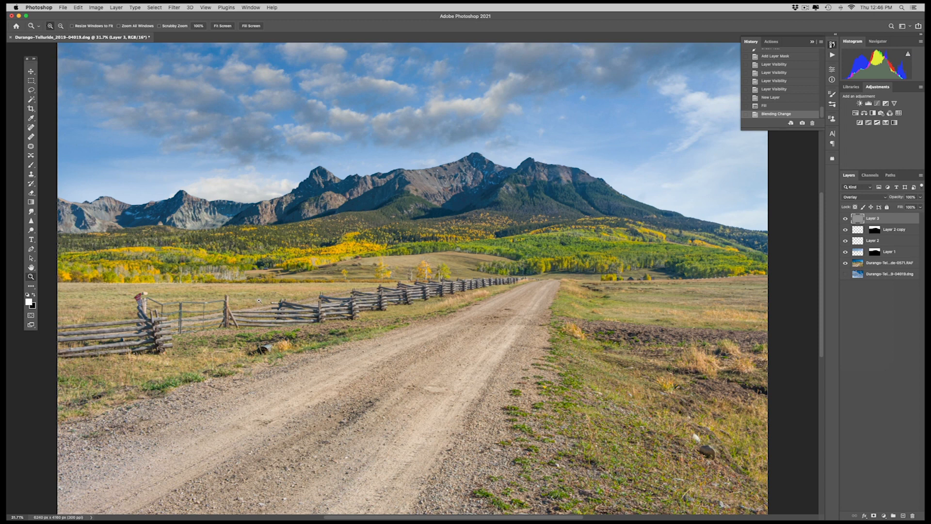
# Step: Darken the meadow left of the road and the ground right of it with a soft low-opacity black brush on the gray layer
pyautogui.press('b')
pyautogui.moveTo(306, 370); pyautogui.dragTo(304, 368)
pyautogui.press('x')
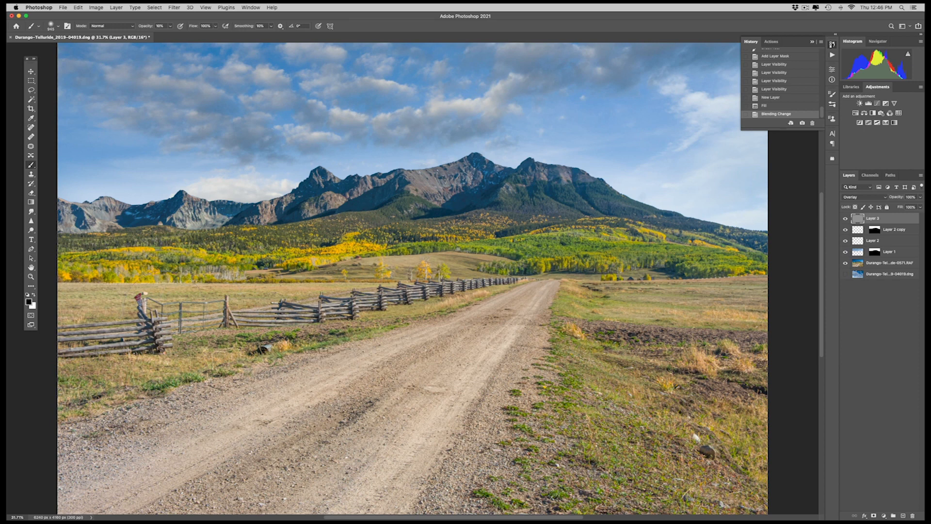
pyautogui.moveTo(110, 293)
pyautogui.mouseDown()
pyautogui.moveTo(220, 275)
pyautogui.moveTo(96, 249)
pyautogui.moveTo(75, 269)
pyautogui.moveTo(42, 356)
pyautogui.moveTo(140, 361)
pyautogui.mouseUp()
pyautogui.moveTo(657, 474)
pyautogui.mouseDown()
pyautogui.moveTo(738, 412)
pyautogui.moveTo(745, 340)
pyautogui.mouseUp()
# Step: Darken the wooded foothills below the mountains and the meadow behind the fence with low-opacity black brush strokes
pyautogui.moveTo(728, 267)
pyautogui.mouseDown()
pyautogui.moveTo(767, 274)
pyautogui.moveTo(662, 260)
pyautogui.mouseUp()
pyautogui.moveTo(199, 262); pyautogui.dragTo(186, 262)
pyautogui.moveTo(94, 250); pyautogui.dragTo(369, 229)
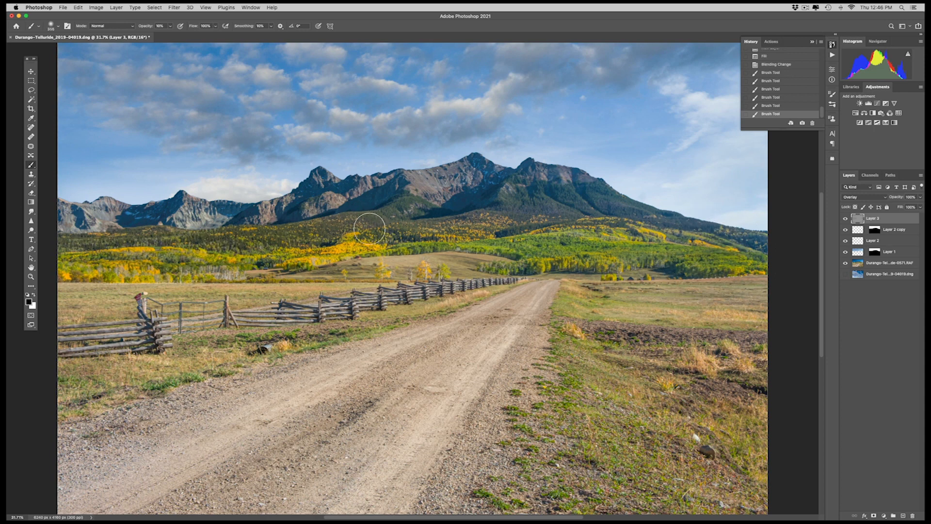
pyautogui.moveTo(98, 262); pyautogui.dragTo(233, 266)
pyautogui.moveTo(42, 307); pyautogui.dragTo(194, 297)
pyautogui.moveTo(101, 294); pyautogui.dragTo(324, 289)
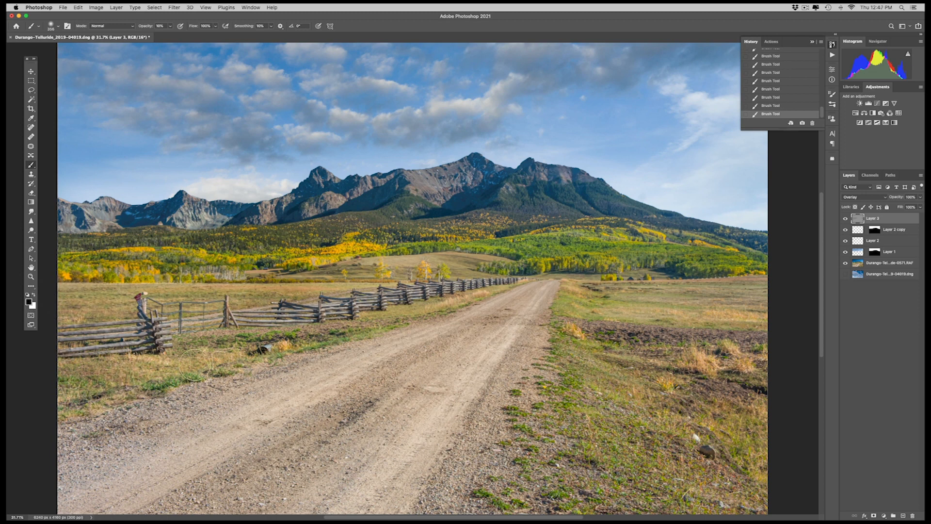
# Step: Darken the foreground of the dirt road and the field right of it with a resized black brush
pyautogui.moveTo(252, 467); pyautogui.dragTo(278, 467)
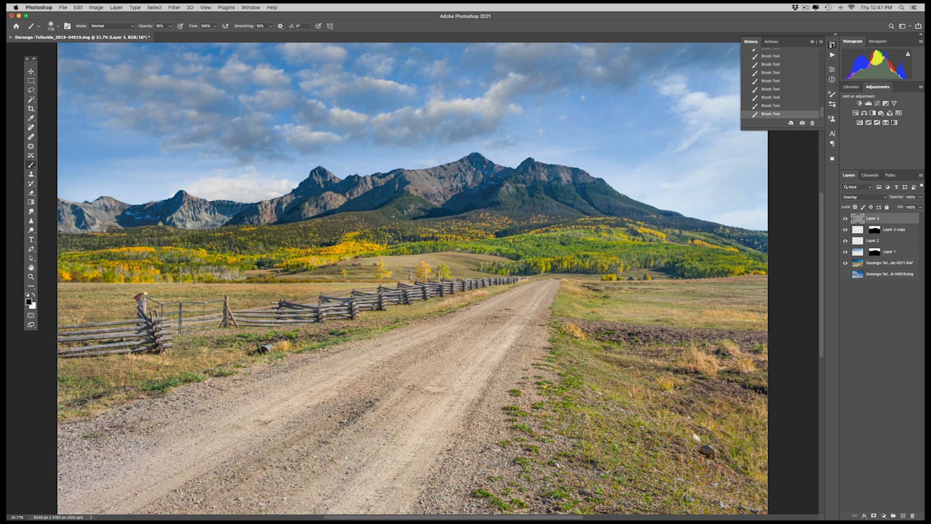
pyautogui.moveTo(235, 488); pyautogui.dragTo(408, 395)
pyautogui.moveTo(444, 420)
pyautogui.mouseDown()
pyautogui.moveTo(436, 366)
pyautogui.moveTo(494, 340)
pyautogui.moveTo(499, 373)
pyautogui.moveTo(408, 519)
pyautogui.mouseUp()
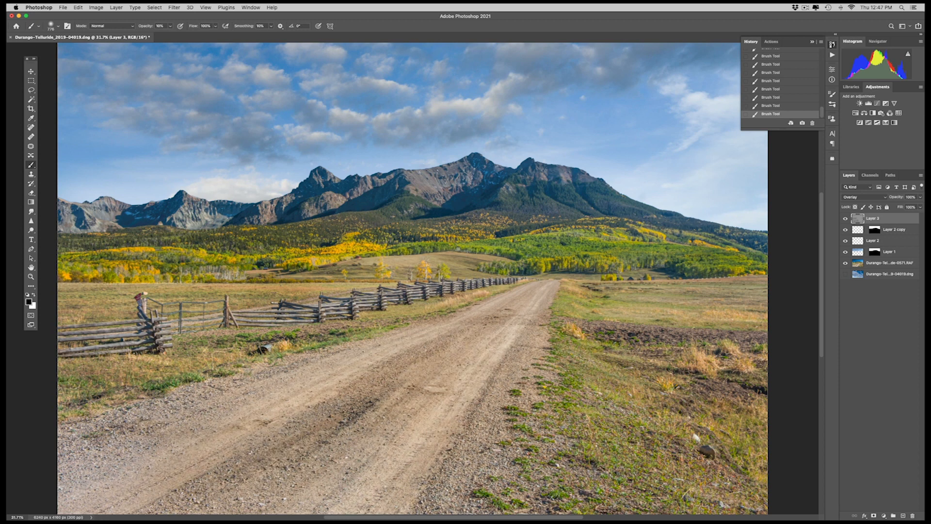
pyautogui.moveTo(687, 318)
pyautogui.mouseDown()
pyautogui.moveTo(668, 318)
pyautogui.moveTo(752, 301)
pyautogui.moveTo(607, 295)
pyautogui.mouseUp()
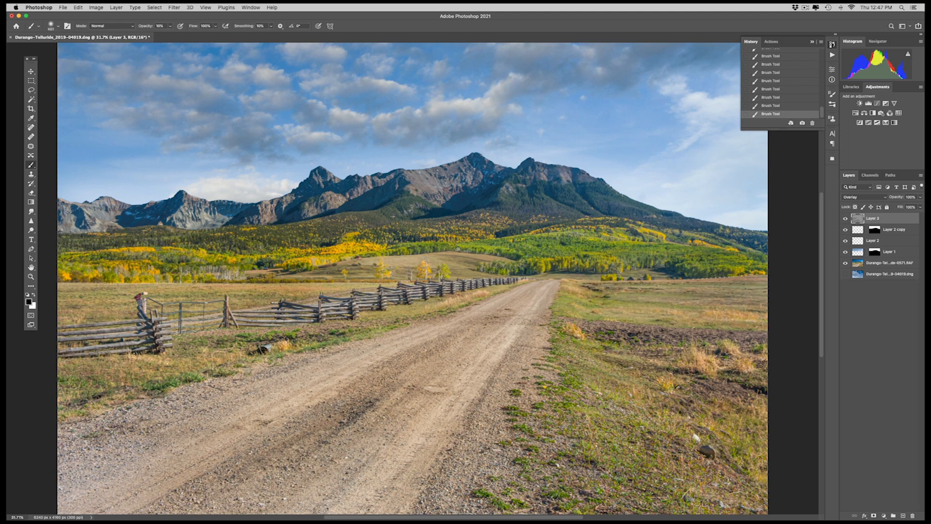
pyautogui.moveTo(694, 260); pyautogui.dragTo(679, 260)
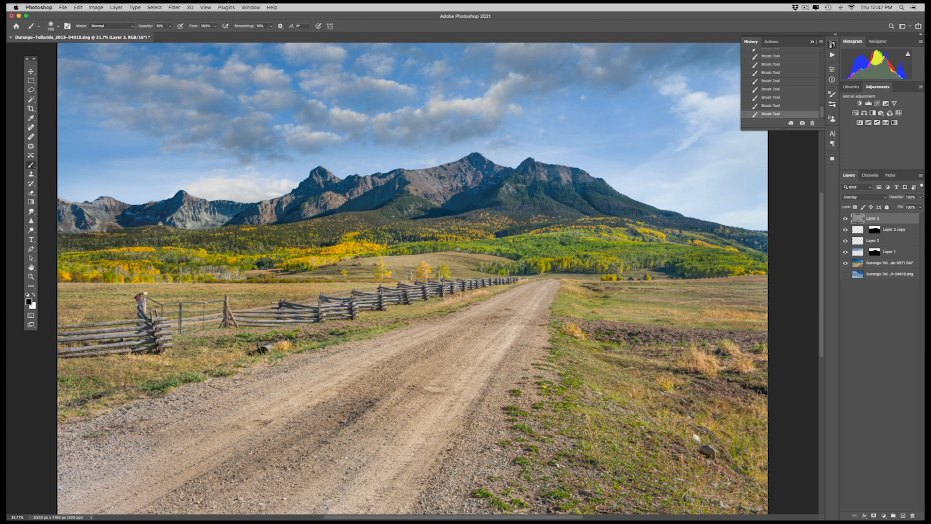
# Step: Lighten parts of the aspen hillside and mountain slopes with a soft low-opacity white brush on the Overlay layer
pyautogui.moveTo(437, 291); pyautogui.dragTo(445, 300)
pyautogui.press('x')
pyautogui.moveTo(373, 328)
pyautogui.mouseDown()
pyautogui.moveTo(421, 330)
pyautogui.moveTo(401, 331)
pyautogui.mouseUp()
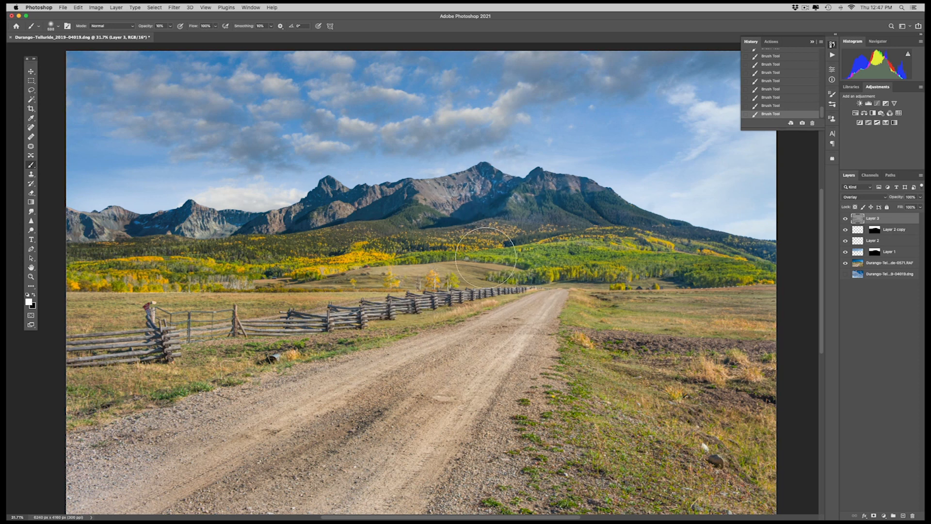
pyautogui.moveTo(372, 210); pyautogui.dragTo(341, 211)
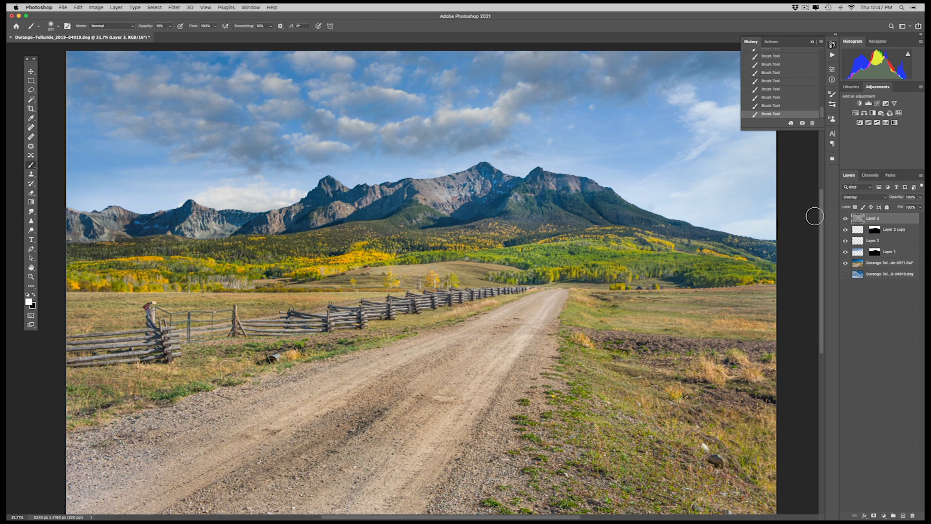
# Step: Compare the image with the gray dodge-and-burn layer hidden and shown
pyautogui.click(846, 219)
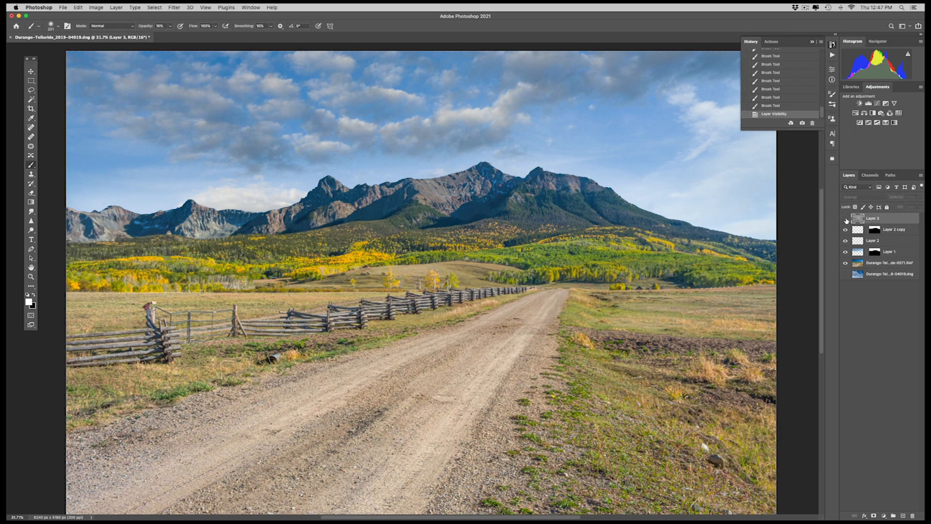
pyautogui.click(846, 219)
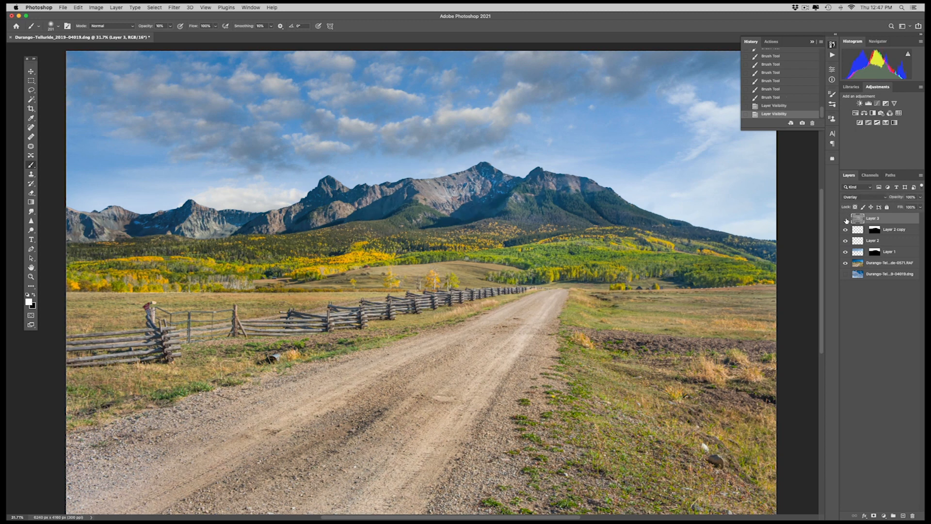
pyautogui.click(845, 219)
pyautogui.click(845, 218)
pyautogui.click(845, 219)
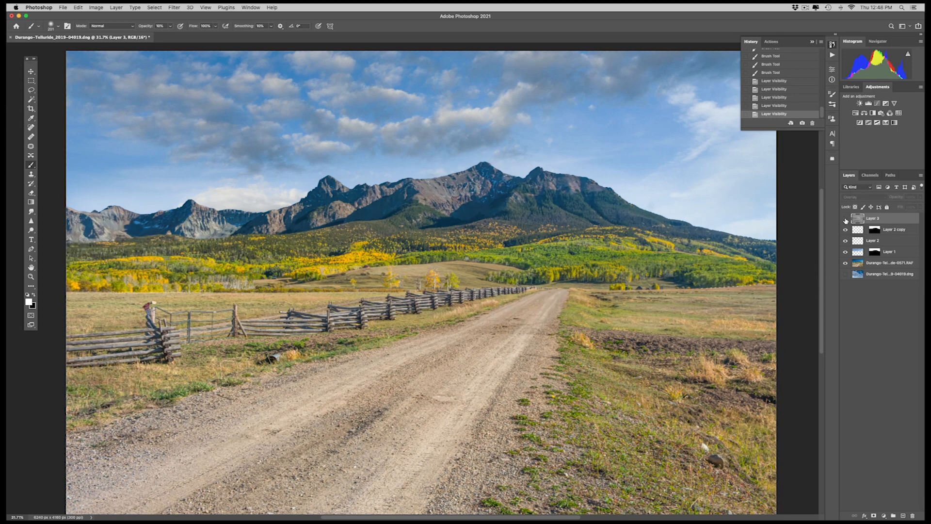
# Step: Turn the gray dodge-and-burn layer's visibility back on
pyautogui.click(845, 219)
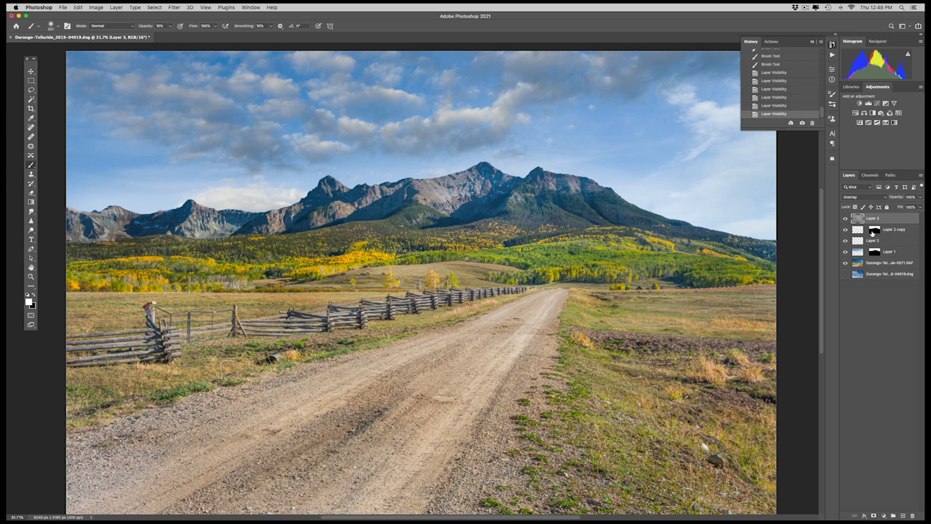
pyautogui.click(921, 177)
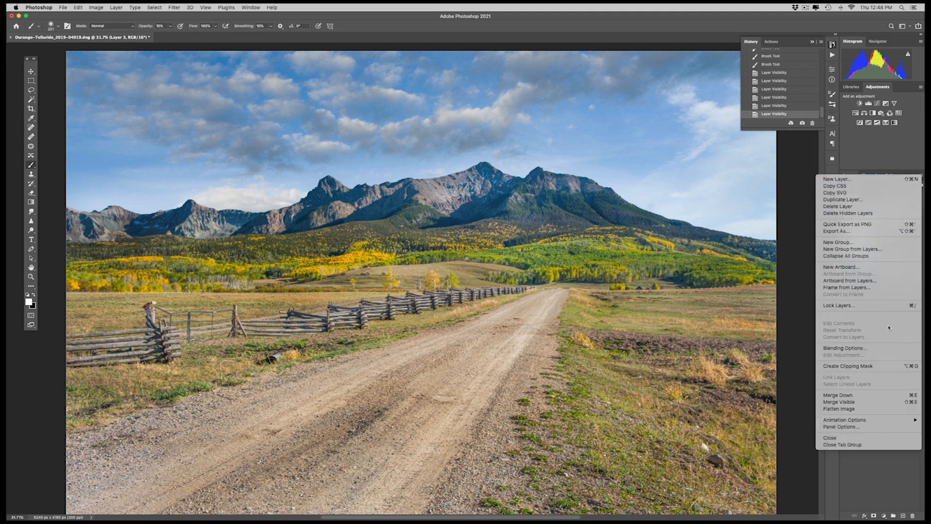
pyautogui.click(863, 402)
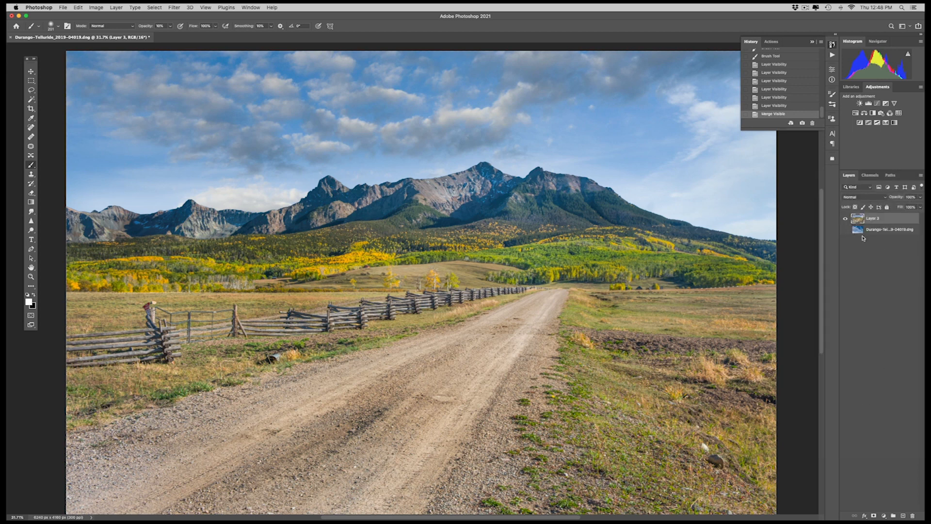
pyautogui.click(774, 106)
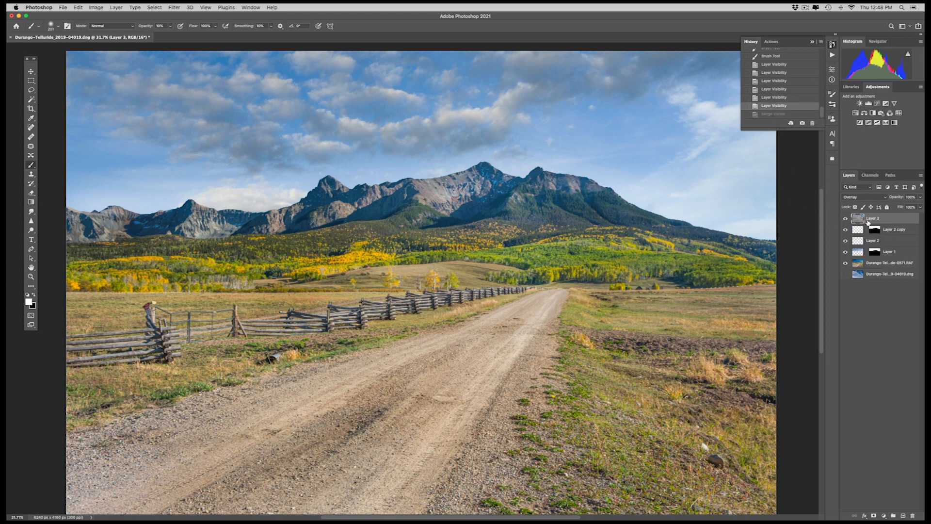
# Step: Stamp all visible layers into a new top layer and open it in the Sharpener Pro 3 Output Sharpener, postponing the plug-in update
pyautogui.click(921, 175)
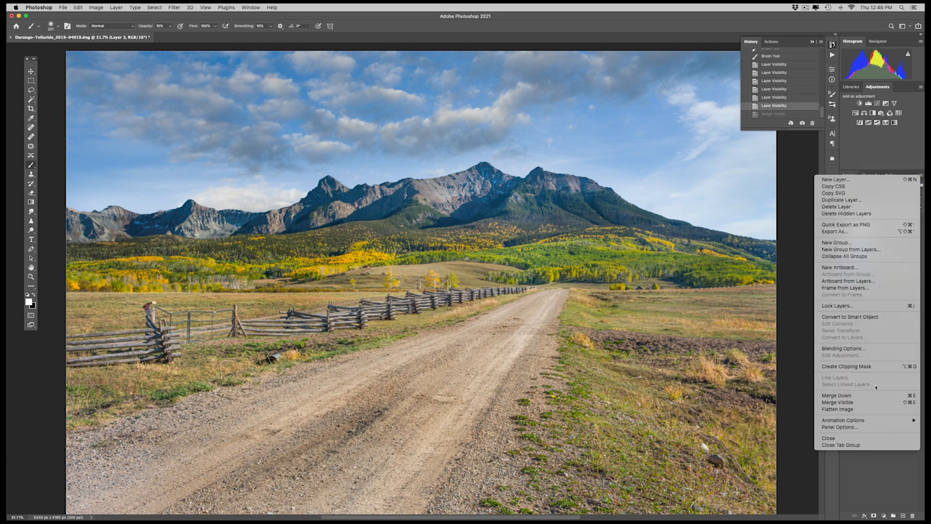
pyautogui.keyDown('alt'); pyautogui.click(860, 403); pyautogui.keyUp('alt')
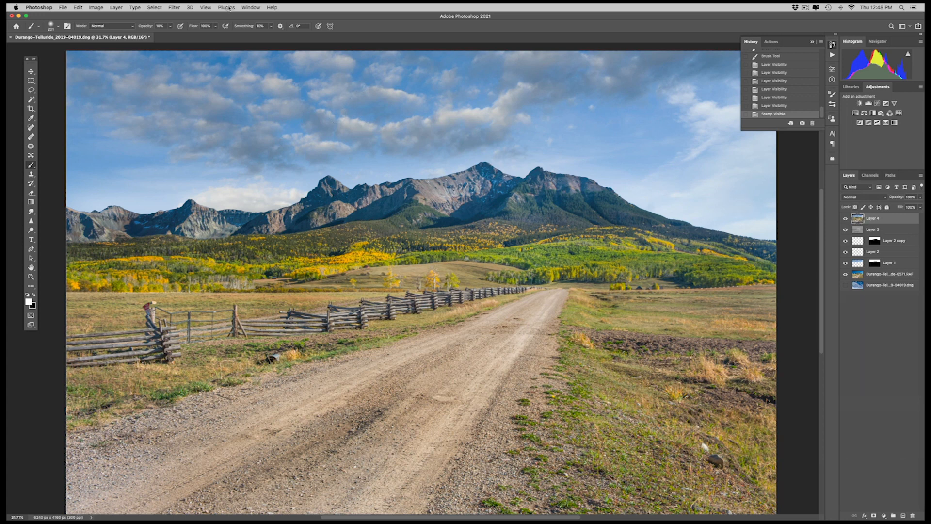
pyautogui.click(176, 7)
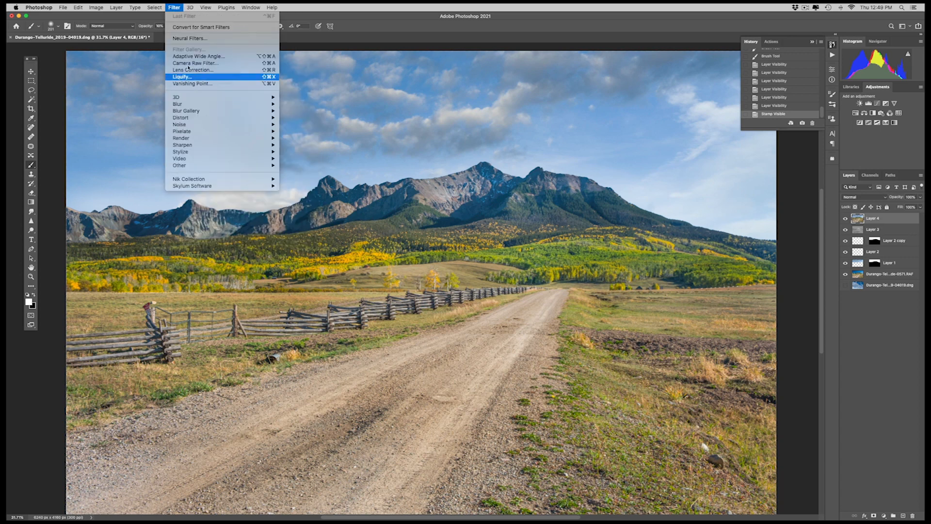
pyautogui.moveTo(207, 182)
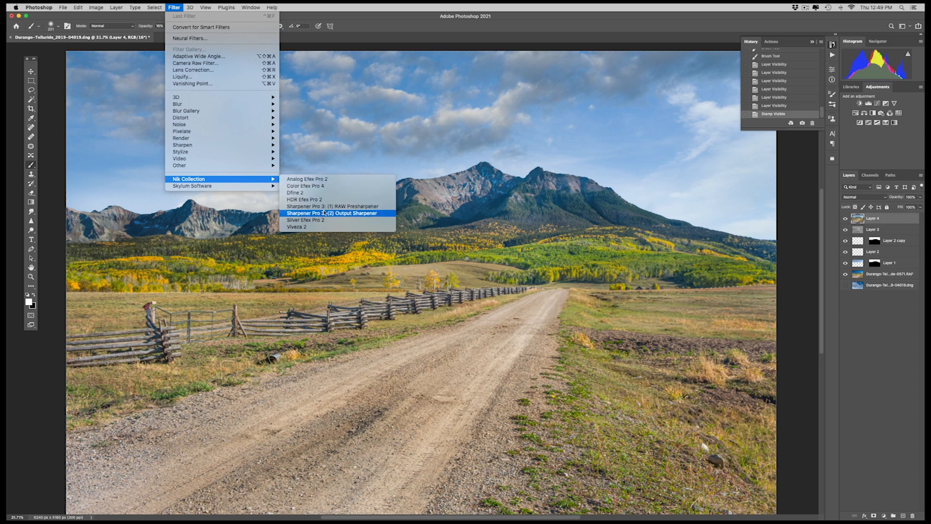
pyautogui.click(349, 213)
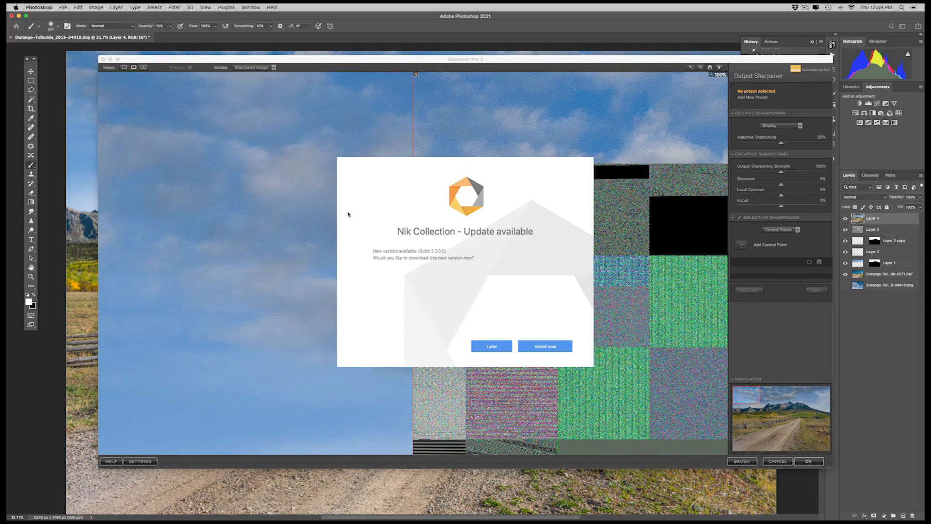
pyautogui.click(492, 346)
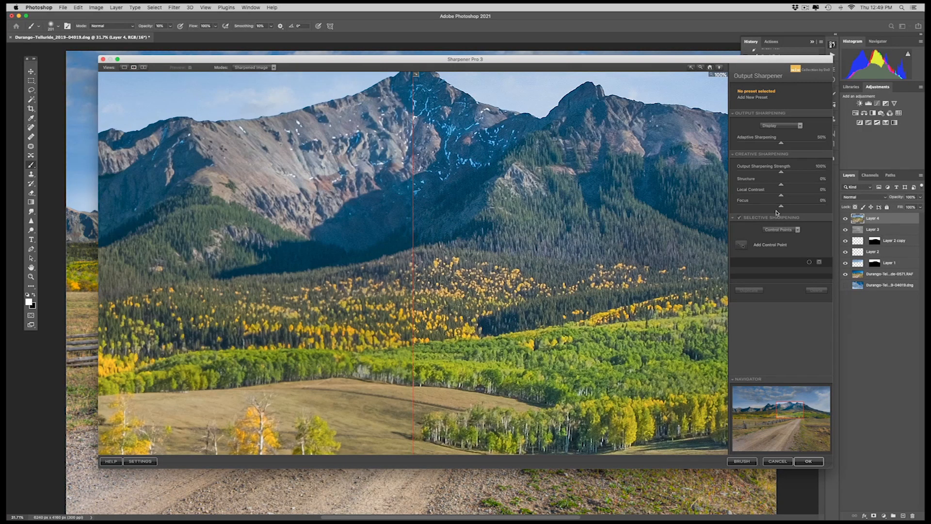
# Step: Set Adaptive Sharpening to 33%, inspect the peaks, clouds and aspens in the preview, and apply the output sharpening
pyautogui.moveTo(426, 158)
pyautogui.mouseDown()
pyautogui.moveTo(440, 202)
pyautogui.moveTo(512, 205)
pyautogui.moveTo(443, 211)
pyautogui.mouseUp()
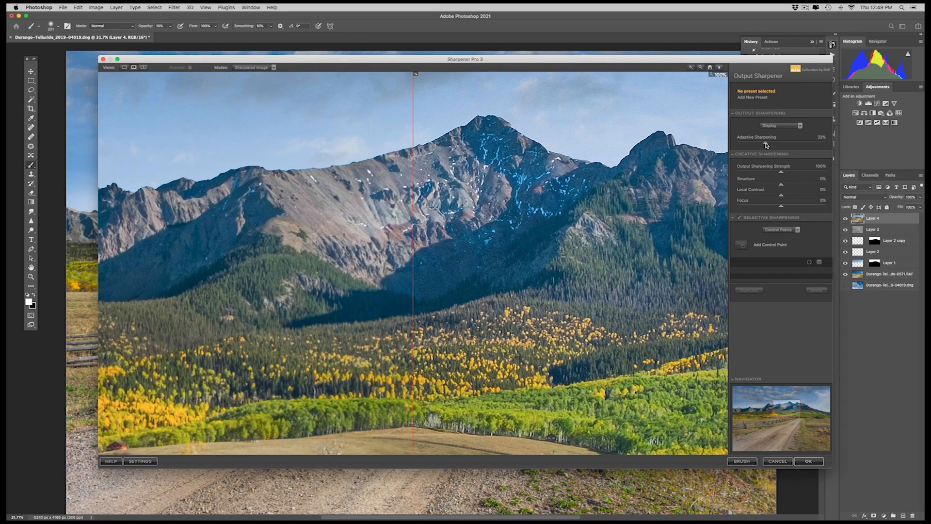
pyautogui.moveTo(766, 145); pyautogui.dragTo(768, 145)
pyautogui.moveTo(483, 185); pyautogui.dragTo(463, 290)
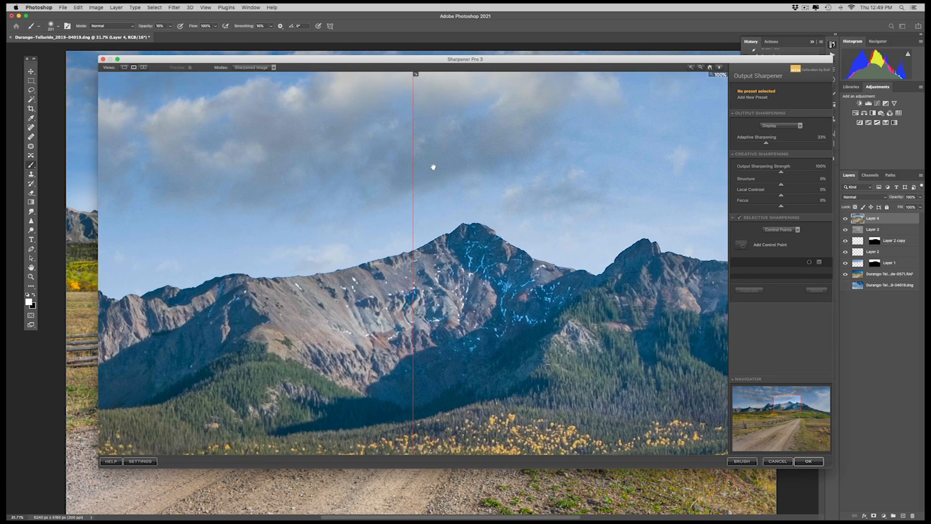
pyautogui.moveTo(475, 279); pyautogui.dragTo(470, 215)
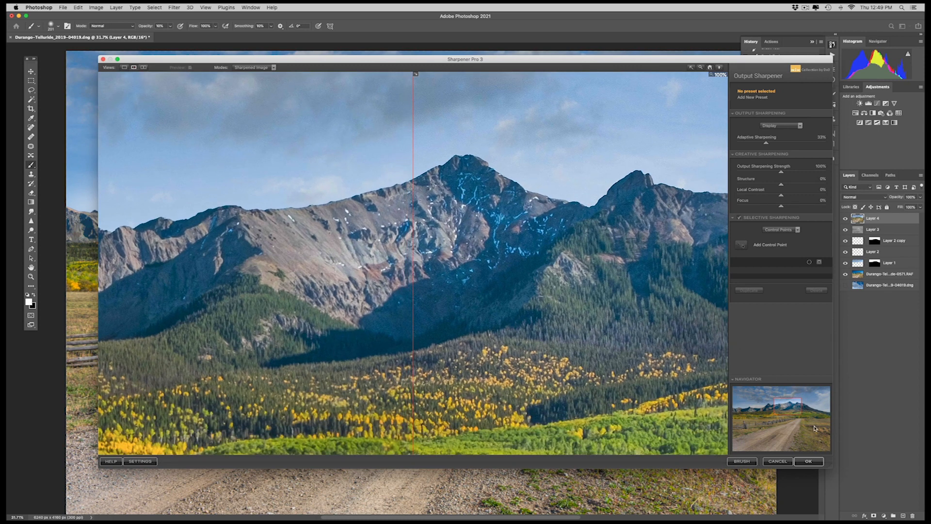
pyautogui.click(811, 461)
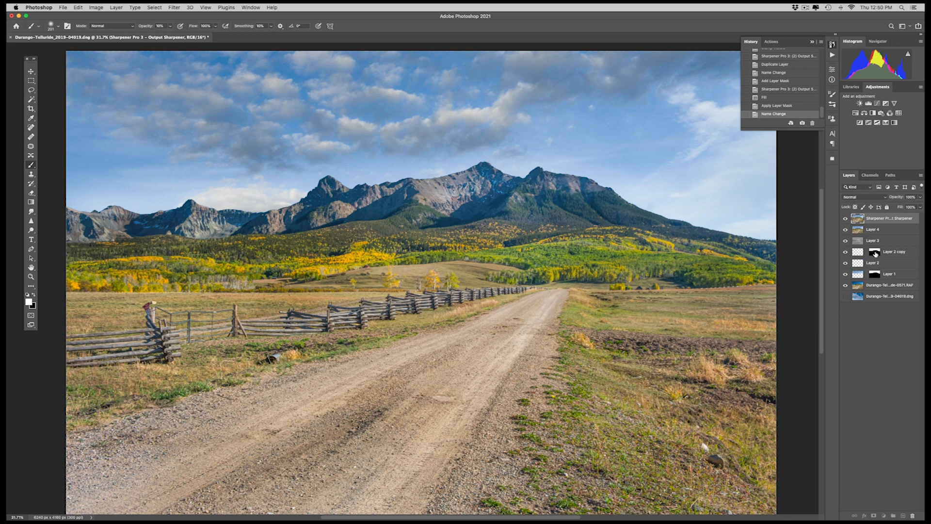
# Step: Copy the sky layer mask onto the Output Sharpener layer and invert it so that only the landscape is sharpened
pyautogui.moveTo(876, 230); pyautogui.dragTo(876, 220)
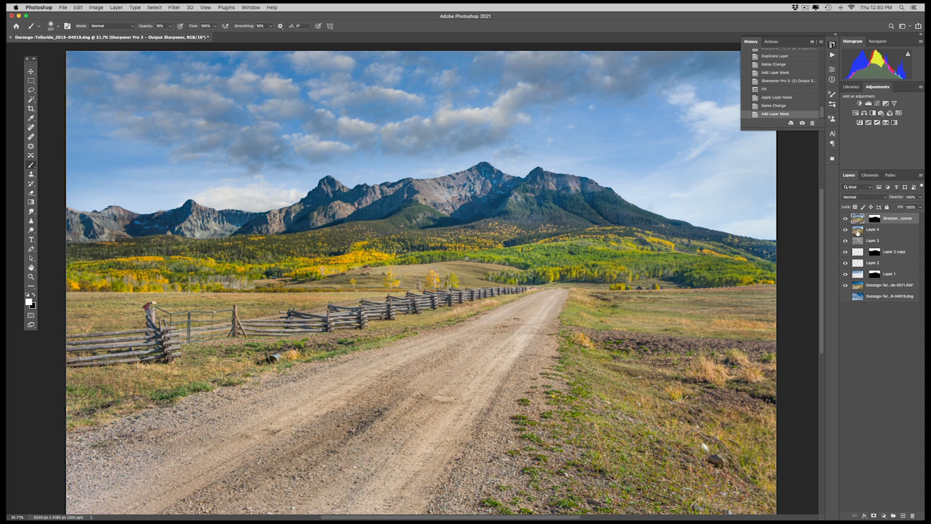
pyautogui.click(876, 220)
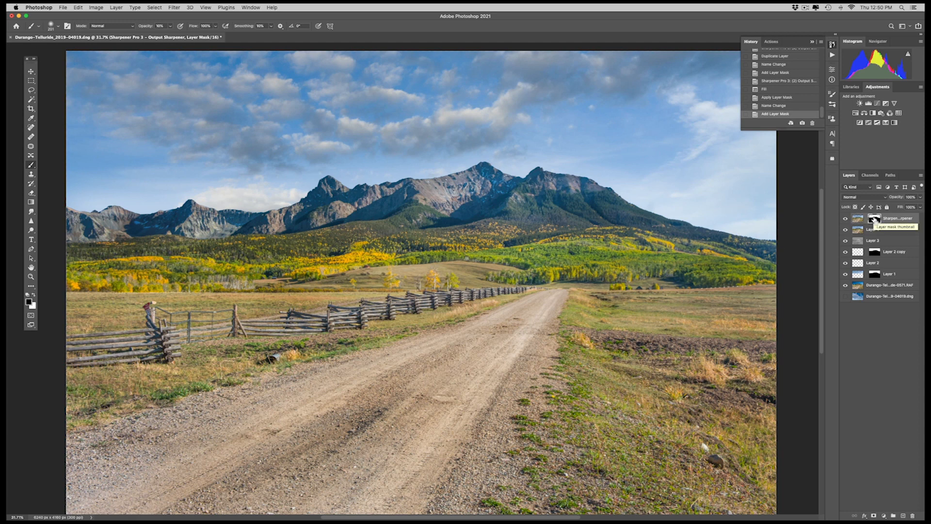
pyautogui.press('super+i')
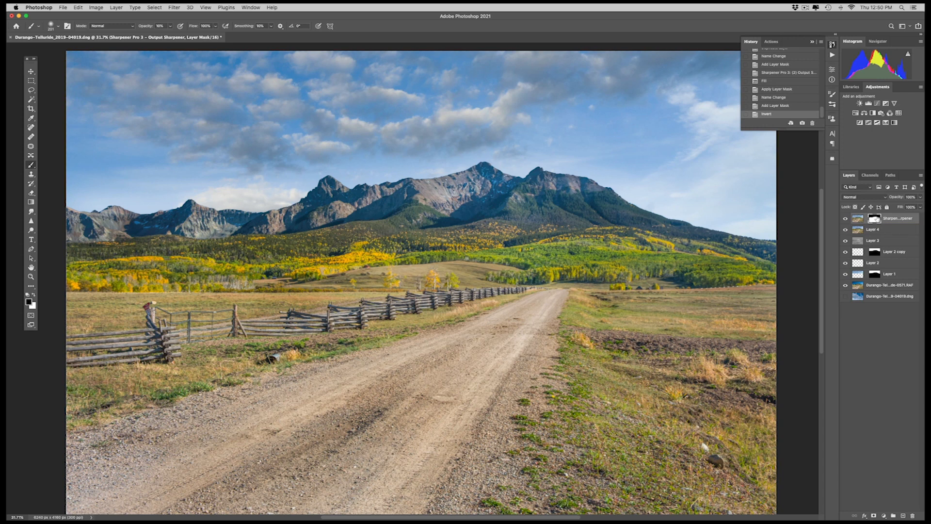
pyautogui.keyDown('alt'); pyautogui.click(876, 219); pyautogui.keyUp('alt')
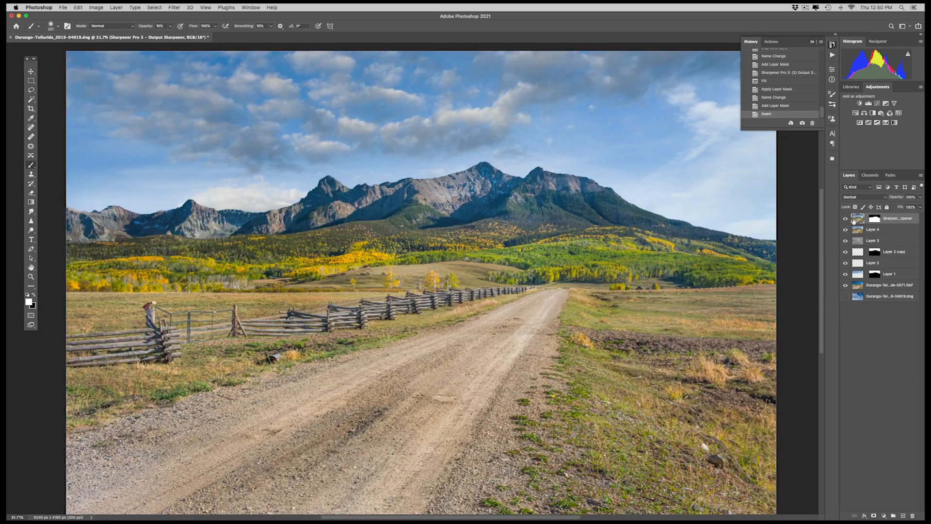
pyautogui.click(858, 219)
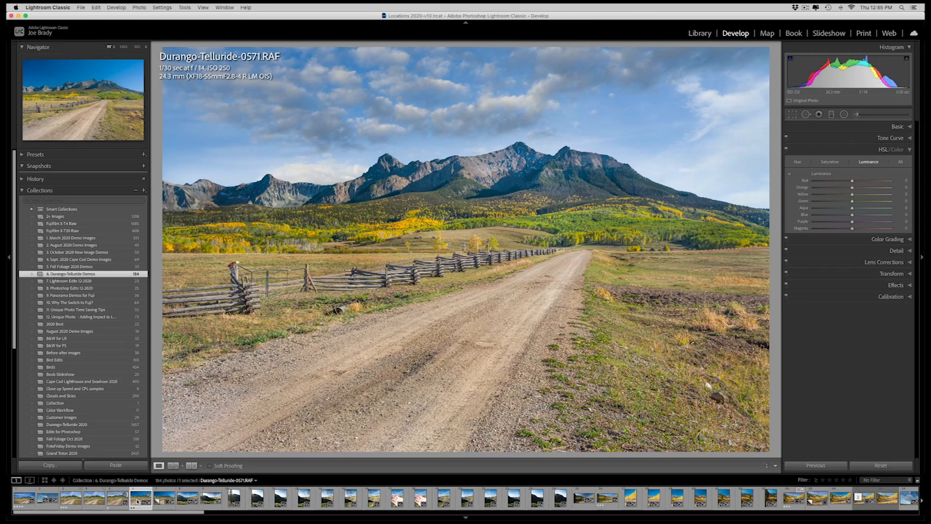
# Step: In Lightroom Classic, compare Durango-Telluride-0571.RAW with the composite, leaving Durango-Telluride-0571-Edit.psd open
pyautogui.click(118, 500)
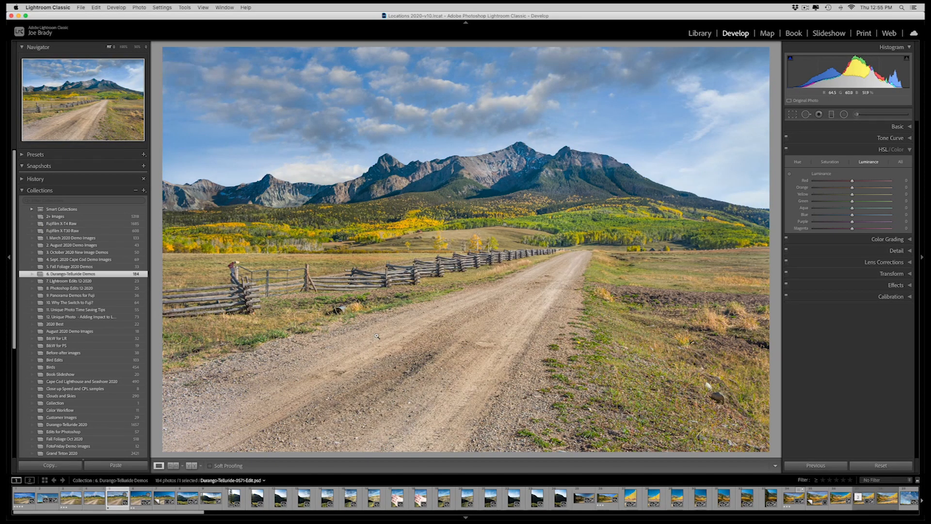
pyautogui.click(137, 501)
pyautogui.click(119, 501)
# Step: Crop the edited photo to a wider frame, trimming the foreground road, some upper sky and the right edge, with the photo shifted slightly upward
pyautogui.click(792, 114)
pyautogui.moveTo(466, 450); pyautogui.dragTo(468, 403)
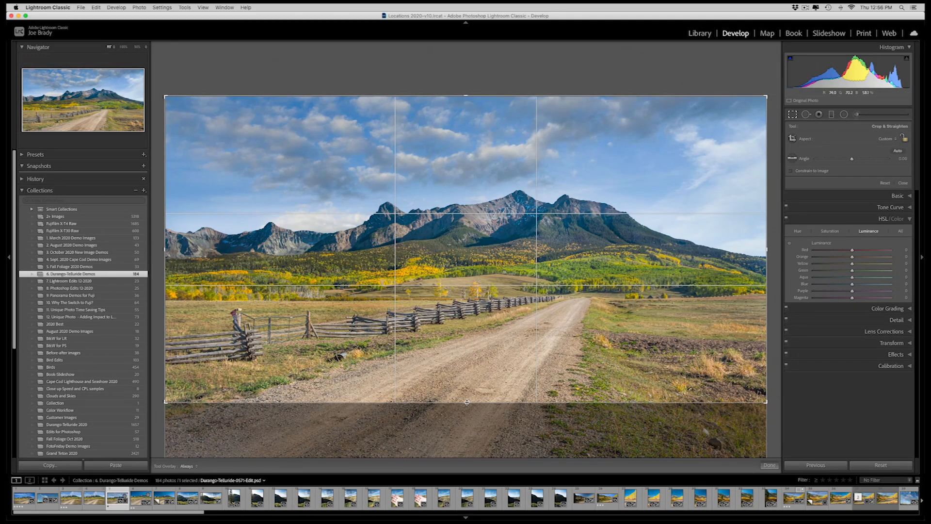
pyautogui.moveTo(467, 402); pyautogui.dragTo(466, 423)
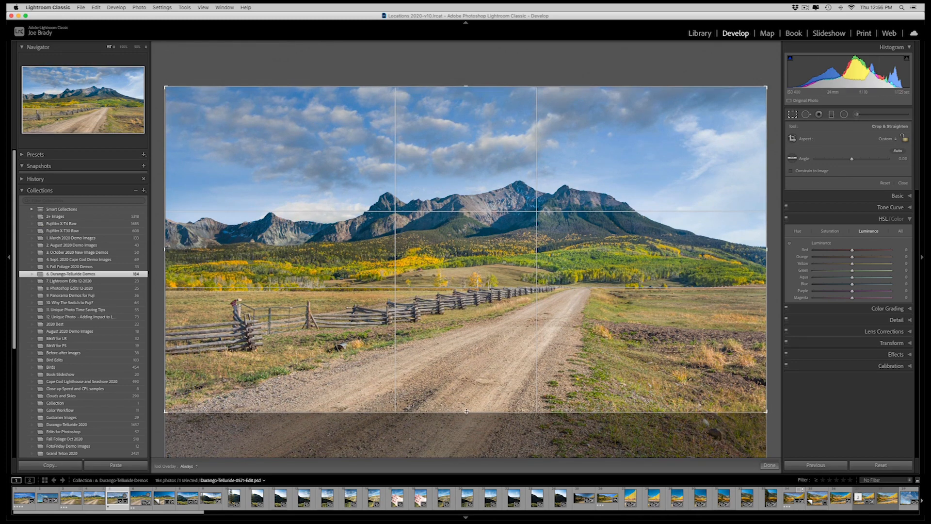
pyautogui.moveTo(466, 411); pyautogui.dragTo(466, 405)
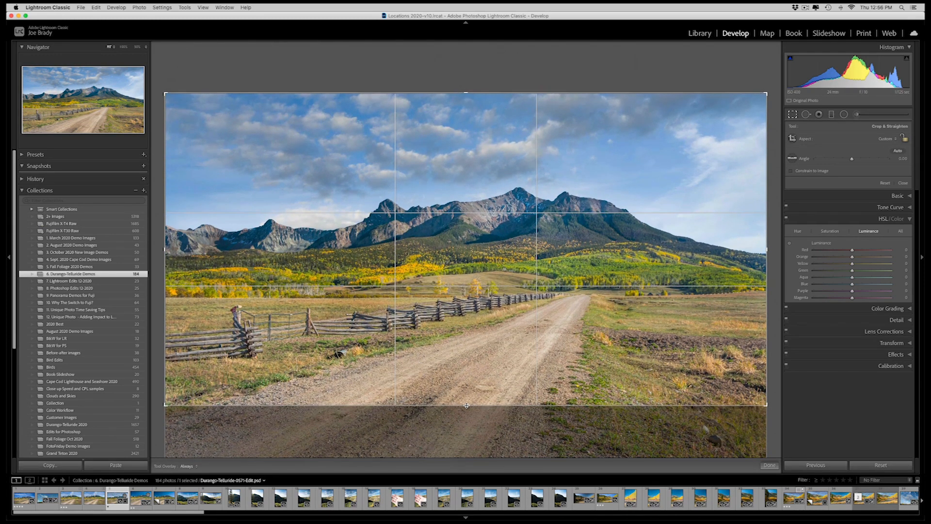
pyautogui.moveTo(477, 93); pyautogui.dragTo(469, 97)
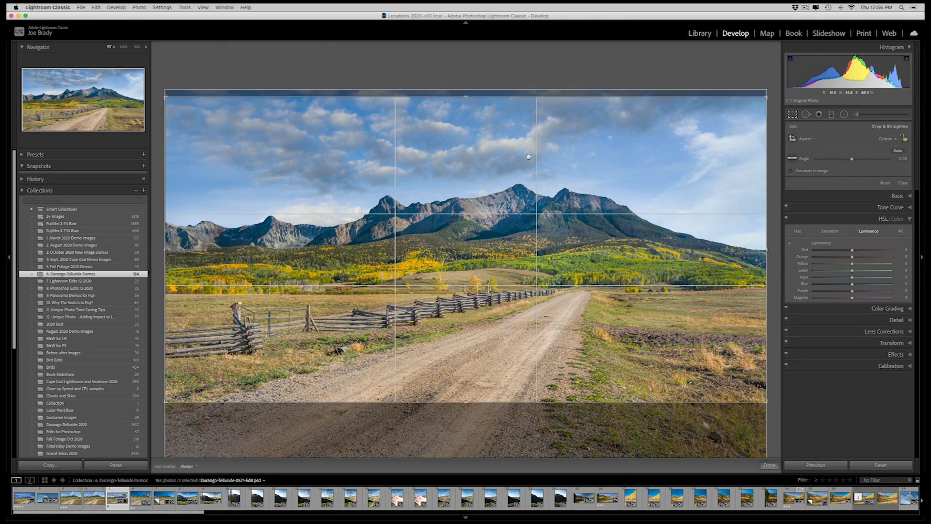
pyautogui.moveTo(766, 250); pyautogui.dragTo(752, 251)
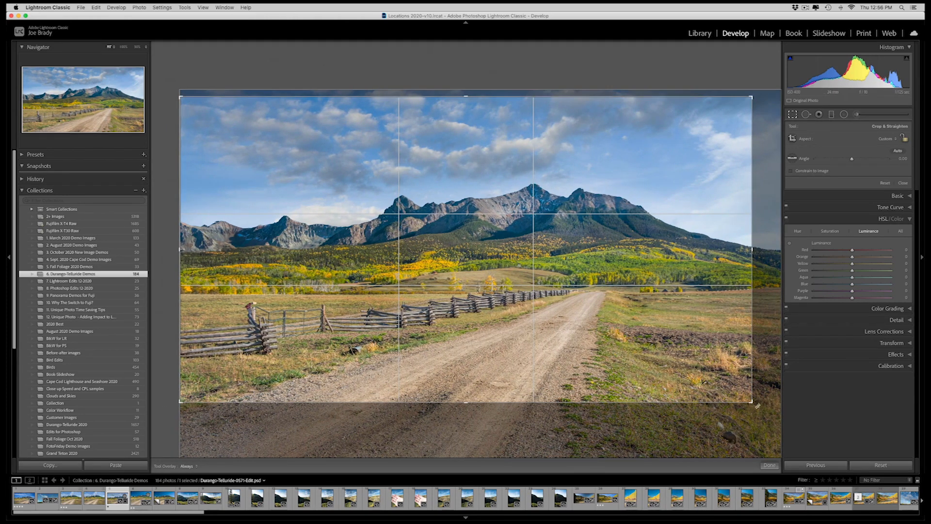
pyautogui.click(770, 465)
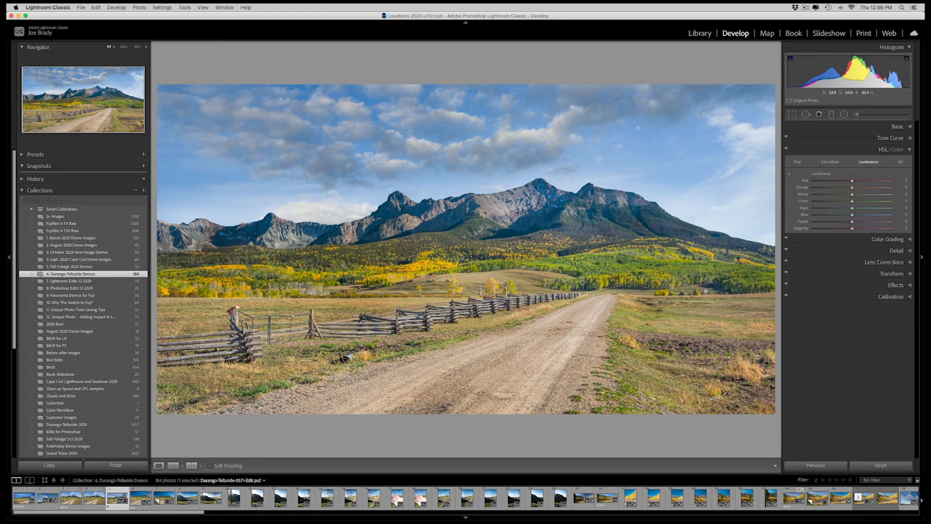
pyautogui.press('r')
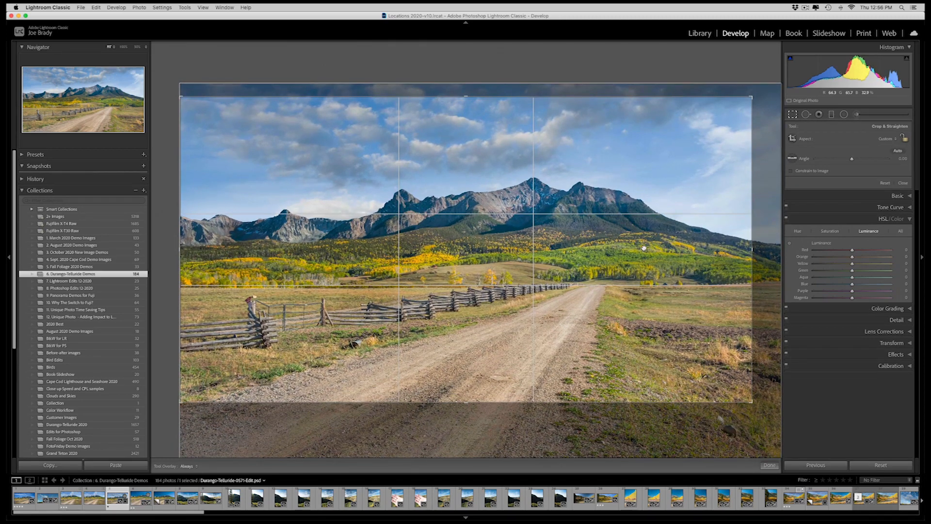
pyautogui.press('Return')
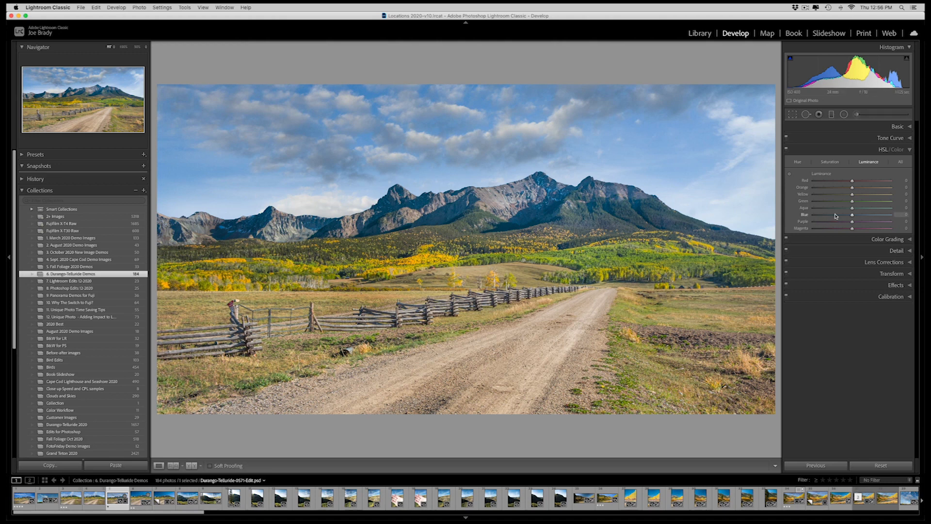
# Step: Add a subtle post-crop vignette with Amount -18, Midpoint 37, Roundness -93 and Feather about 80
pyautogui.click(895, 285)
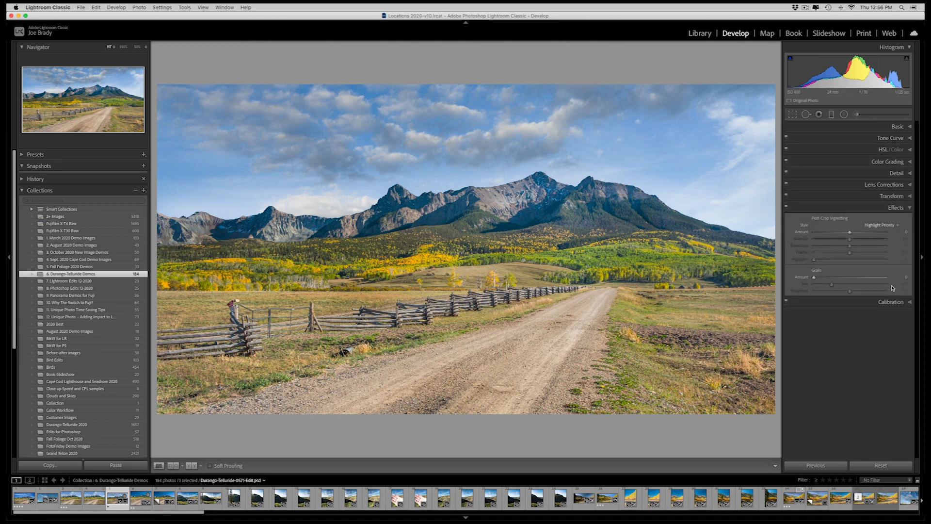
pyautogui.moveTo(850, 234)
pyautogui.mouseDown()
pyautogui.moveTo(814, 234)
pyautogui.moveTo(837, 247)
pyautogui.moveTo(817, 246)
pyautogui.moveTo(872, 253)
pyautogui.moveTo(841, 239)
pyautogui.mouseUp()
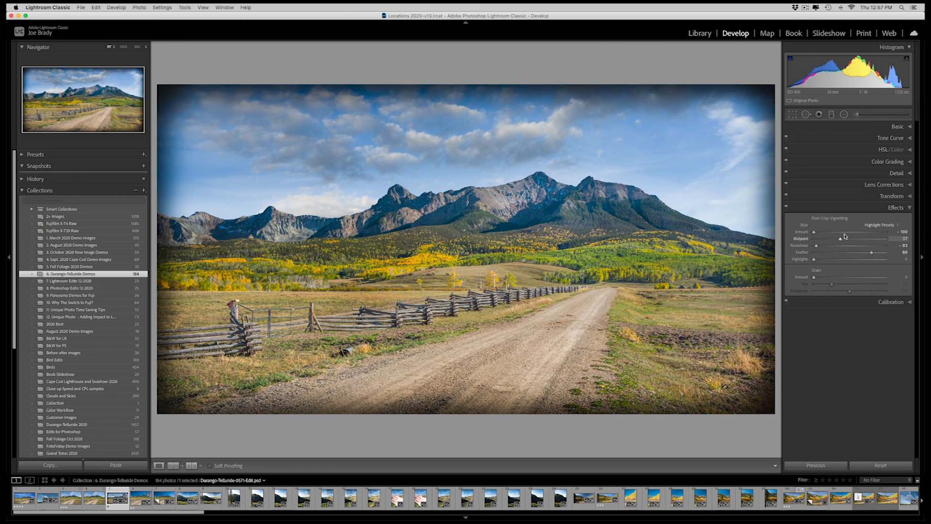
pyautogui.click(847, 233)
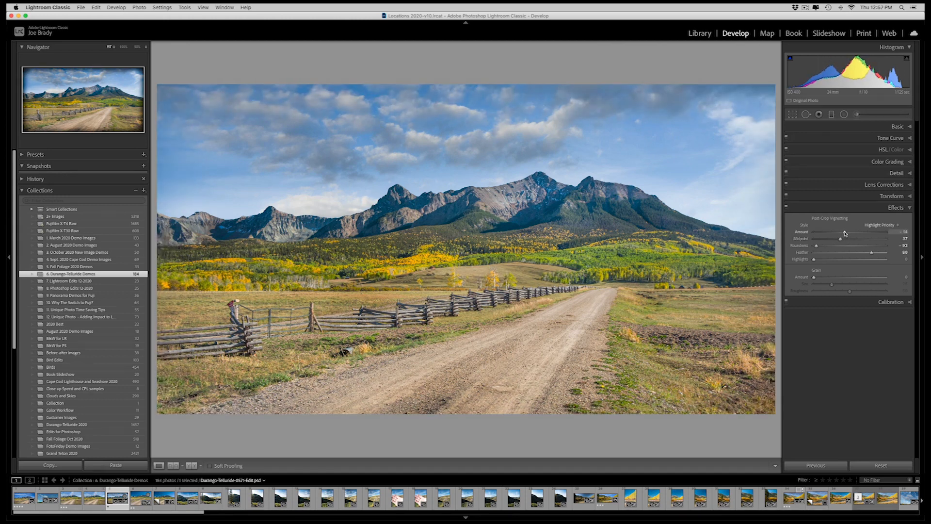
pyautogui.moveTo(847, 233); pyautogui.dragTo(844, 234)
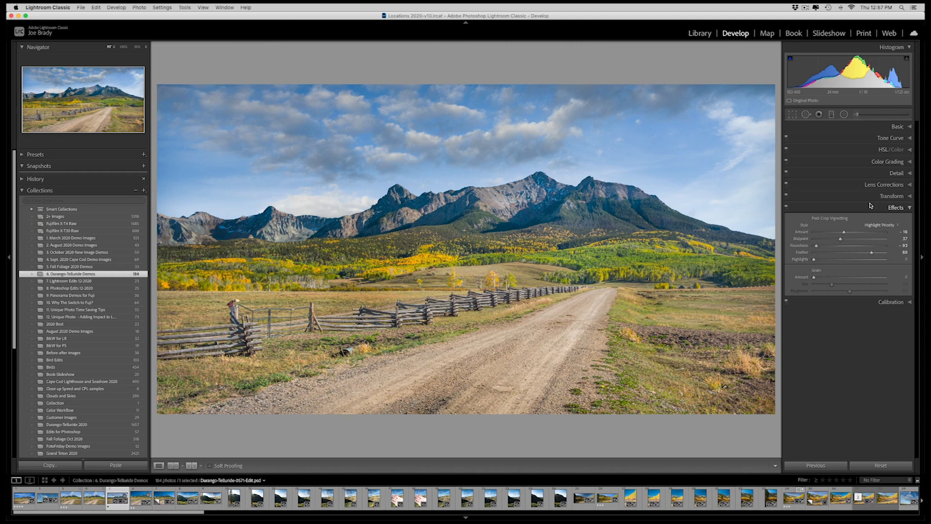
# Step: Add a graduated filter fading from the upper sky down to the mountain peaks, and check its coverage with the mask overlay
pyautogui.click(832, 114)
pyautogui.moveTo(522, 141); pyautogui.dragTo(522, 202)
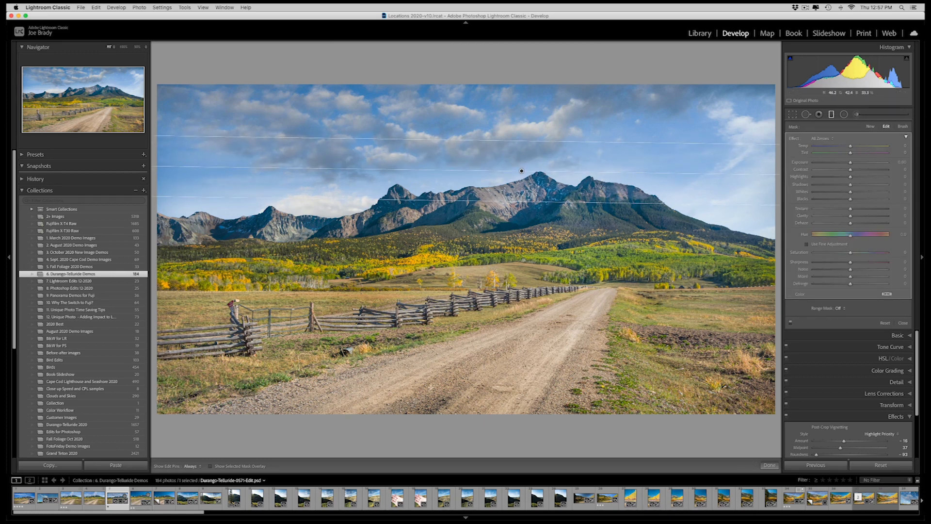
pyautogui.click(210, 466)
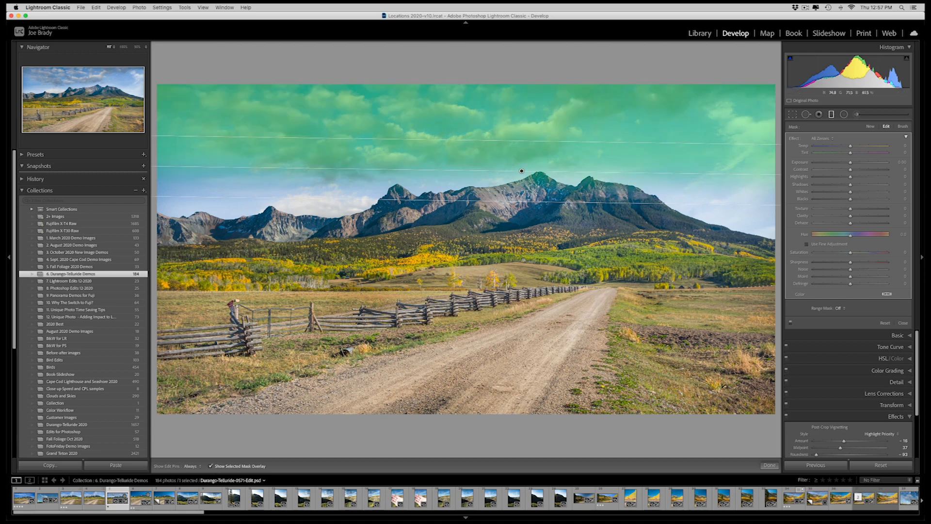
pyautogui.press('o')
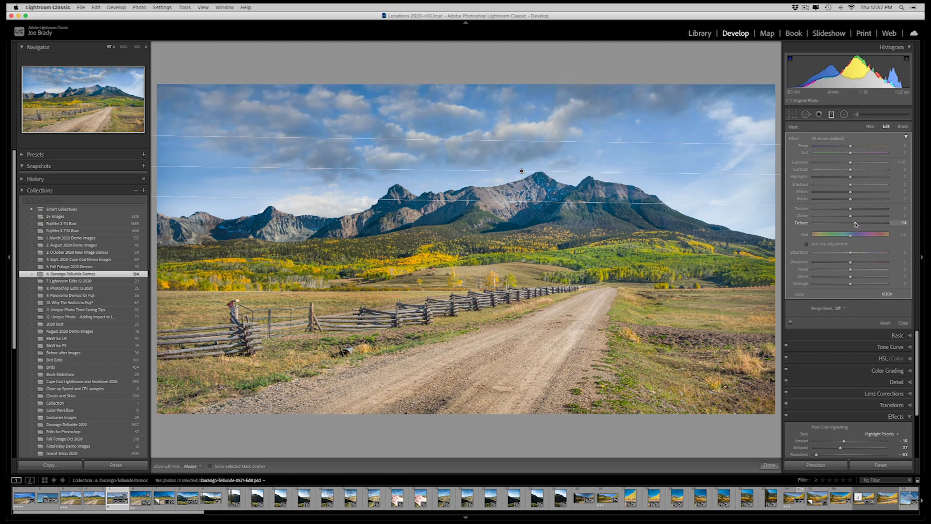
# Step: Set the sky's graduated filter to Dehaze 13, Exposure 0.12 and Saturation 23
pyautogui.moveTo(856, 225); pyautogui.dragTo(856, 225)
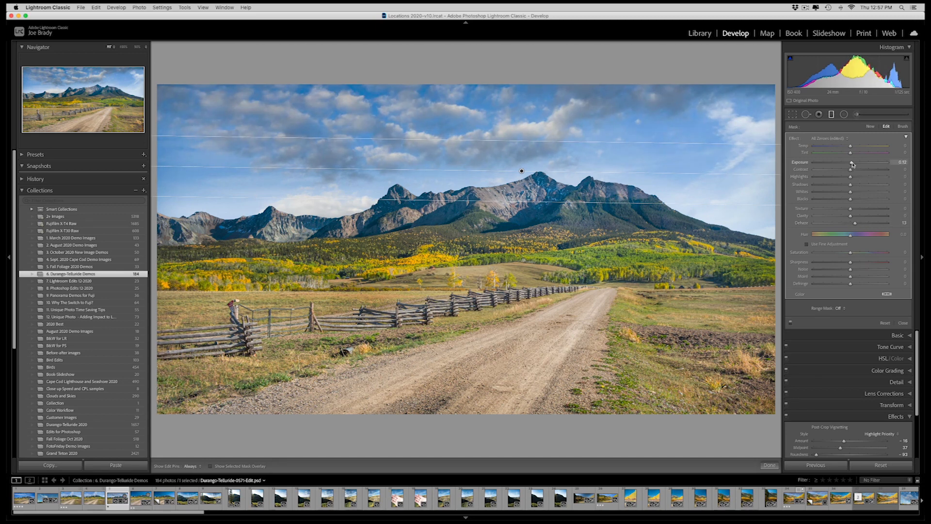
pyautogui.click(859, 252)
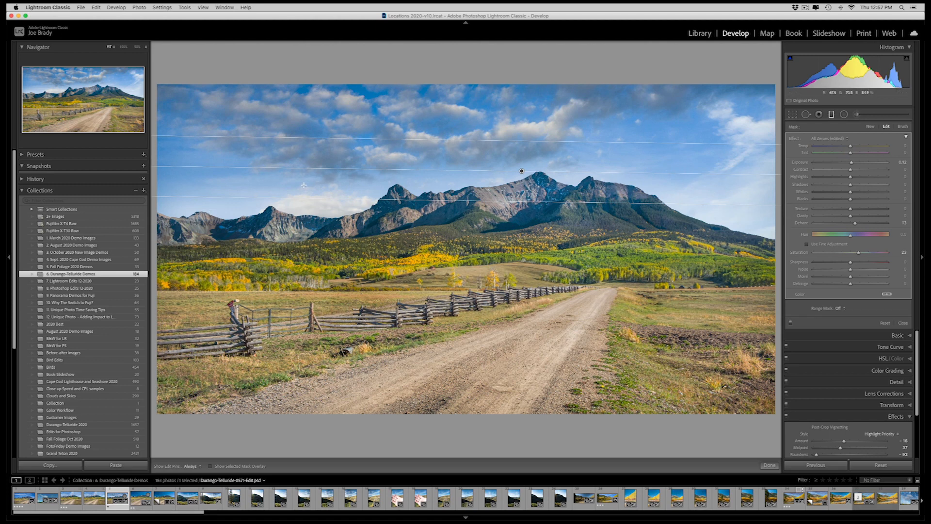
# Step: Brush the lower sky beside the mountain ridge into the graduated filter's mask with brush size 13 and Flow 88, checking with the overlay
pyautogui.click(903, 127)
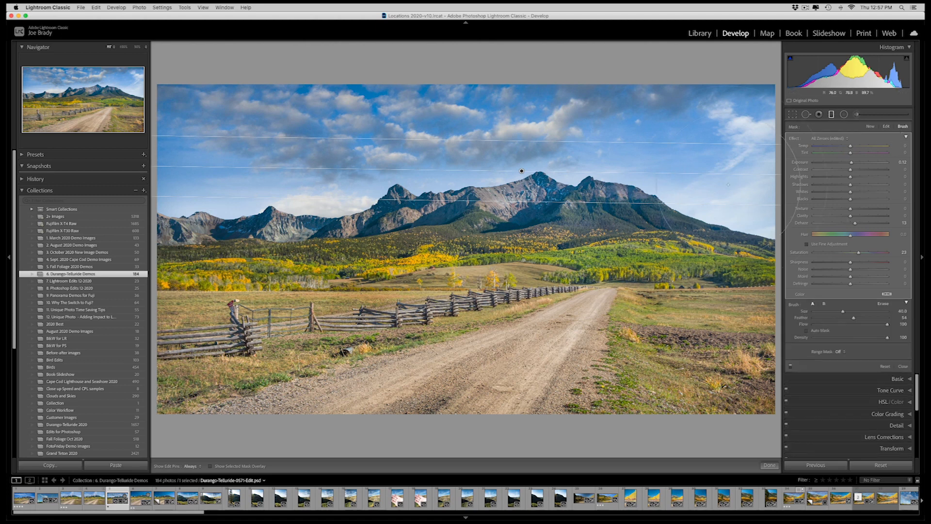
pyautogui.scroll(-9, 715, 182)
pyautogui.scroll(-5, 715, 182)
pyautogui.press('o')
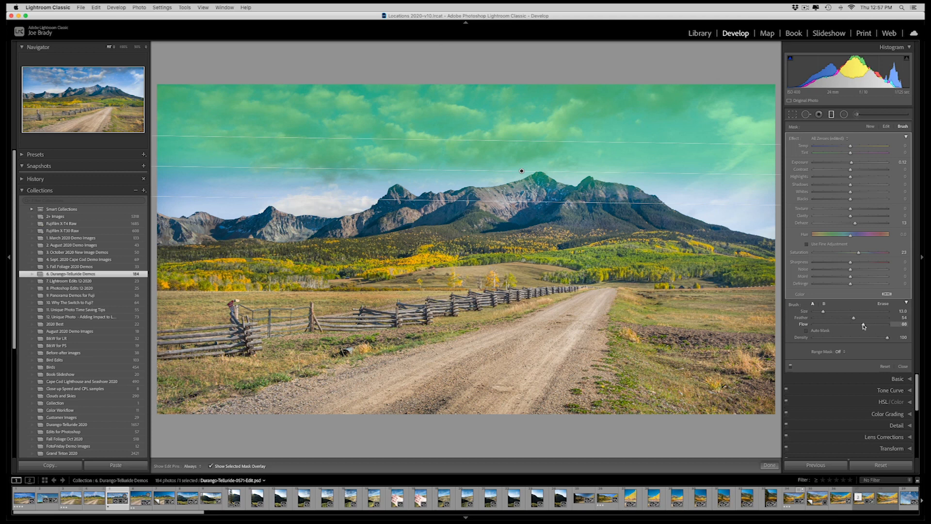
pyautogui.moveTo(669, 169); pyautogui.dragTo(766, 190)
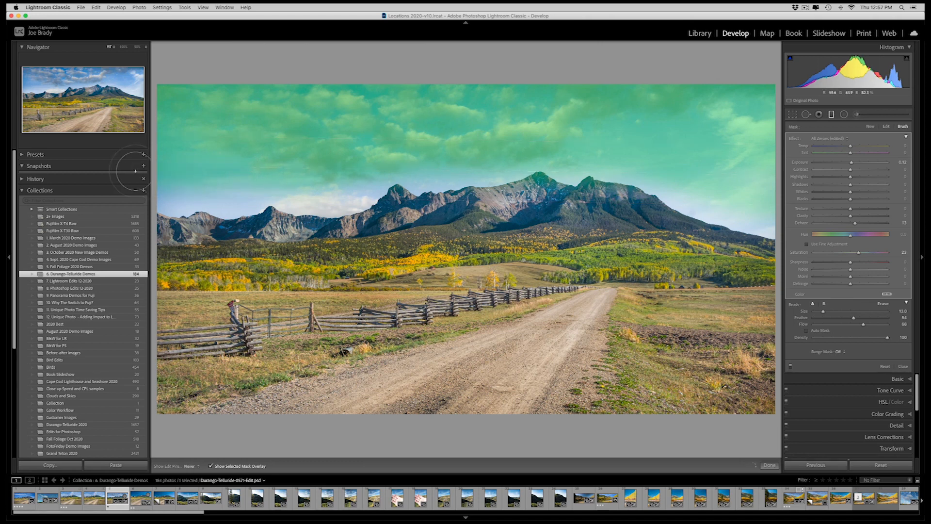
pyautogui.press('o')
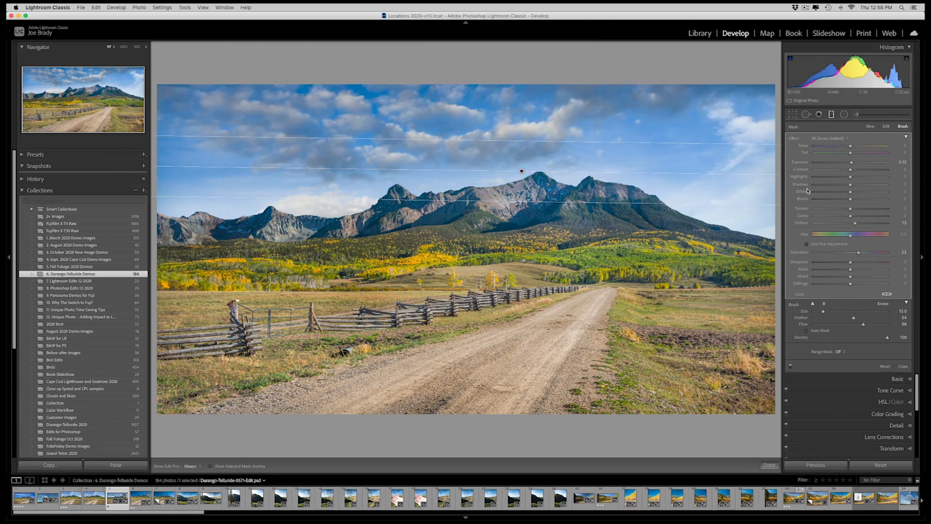
pyautogui.click(770, 465)
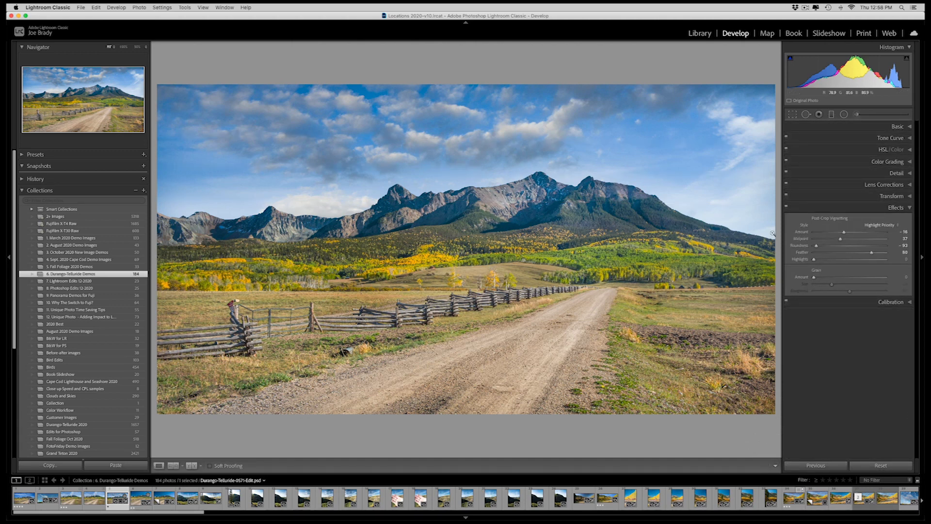
# Step: With Auto Mask and the mask overlay on, paint a new adjustment brush mask over the main peaks at size 8 and Flow 100
pyautogui.click(857, 114)
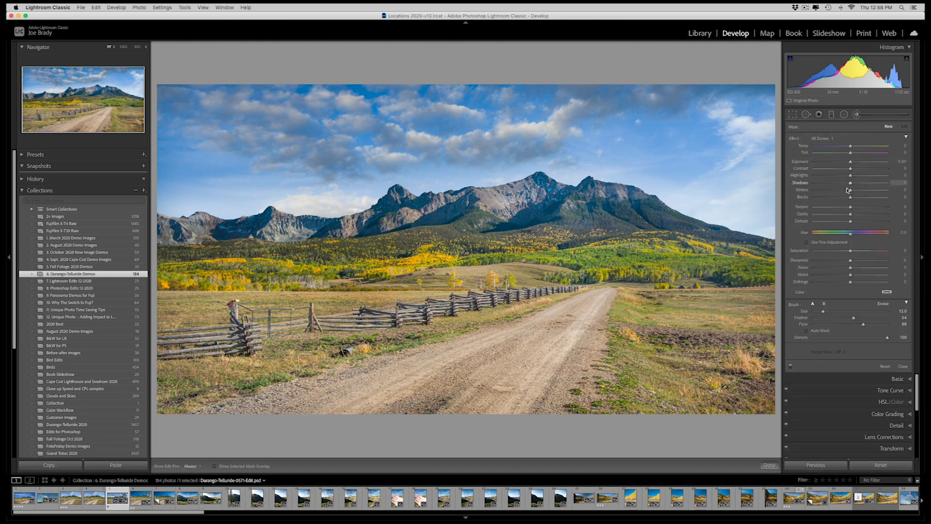
pyautogui.click(807, 331)
pyautogui.click(214, 466)
pyautogui.moveTo(494, 198); pyautogui.dragTo(555, 197)
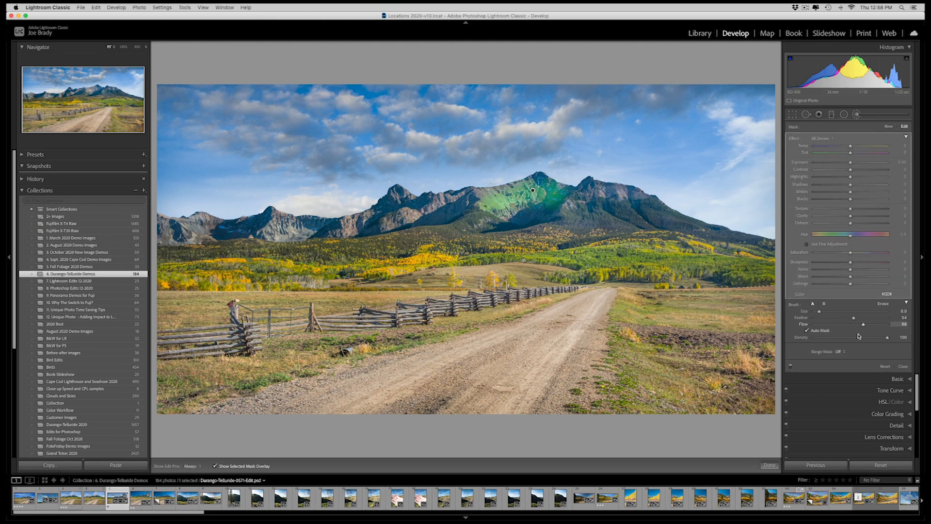
pyautogui.moveTo(864, 326); pyautogui.dragTo(899, 326)
pyautogui.moveTo(540, 184)
pyautogui.mouseDown()
pyautogui.moveTo(514, 205)
pyautogui.moveTo(602, 195)
pyautogui.moveTo(636, 203)
pyautogui.moveTo(591, 192)
pyautogui.mouseUp()
pyautogui.moveTo(532, 191); pyautogui.dragTo(377, 228)
pyautogui.press('super+z')
pyautogui.press('h')
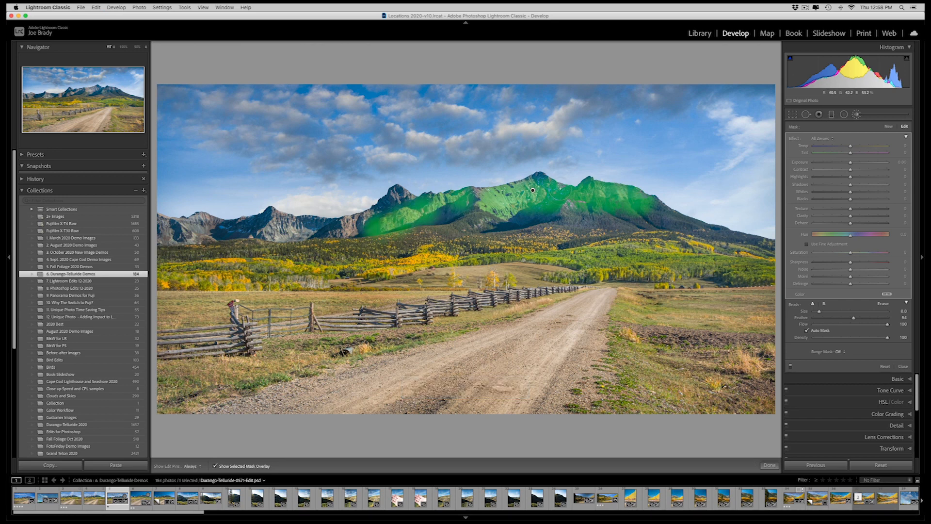
# Step: Extend the brush mask across the smaller peaks at the western end of the mountain range
pyautogui.press('h')
pyautogui.moveTo(361, 228); pyautogui.dragTo(397, 199)
pyautogui.press('h')
pyautogui.moveTo(326, 224)
pyautogui.mouseDown()
pyautogui.moveTo(280, 237)
pyautogui.moveTo(270, 217)
pyautogui.moveTo(262, 224)
pyautogui.mouseUp()
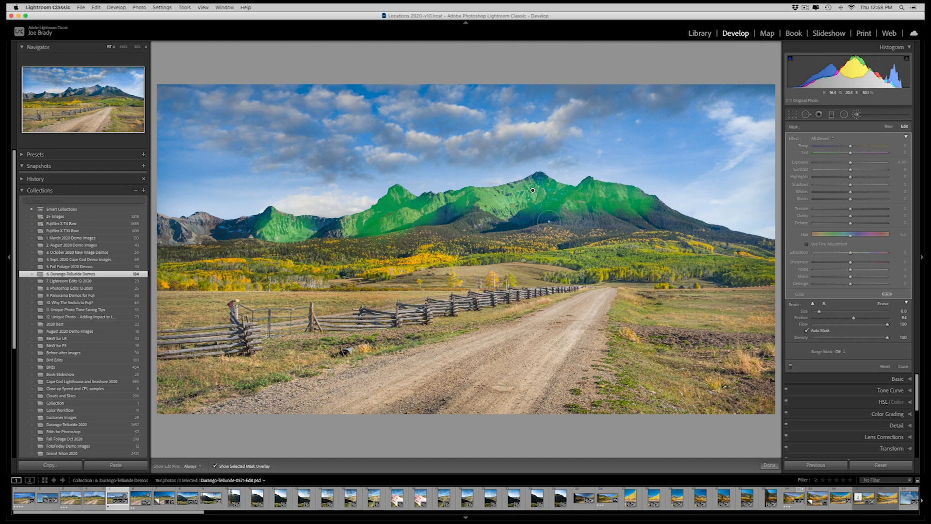
# Step: Hide the overlay and set the mountain brush adjustment to Exposure 0.41 and Clarity 20
pyautogui.press('o')
pyautogui.moveTo(850, 162); pyautogui.dragTo(853, 163)
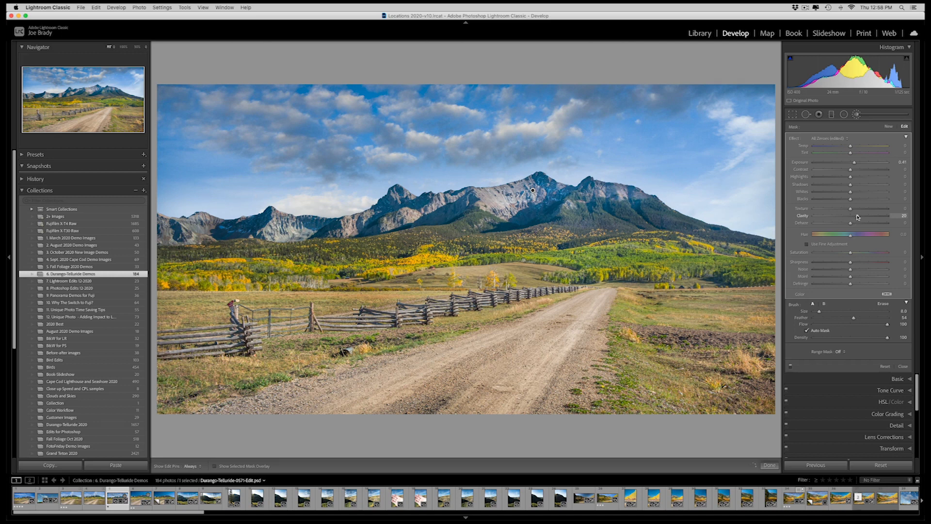
pyautogui.moveTo(857, 217); pyautogui.dragTo(857, 217)
pyautogui.click(769, 467)
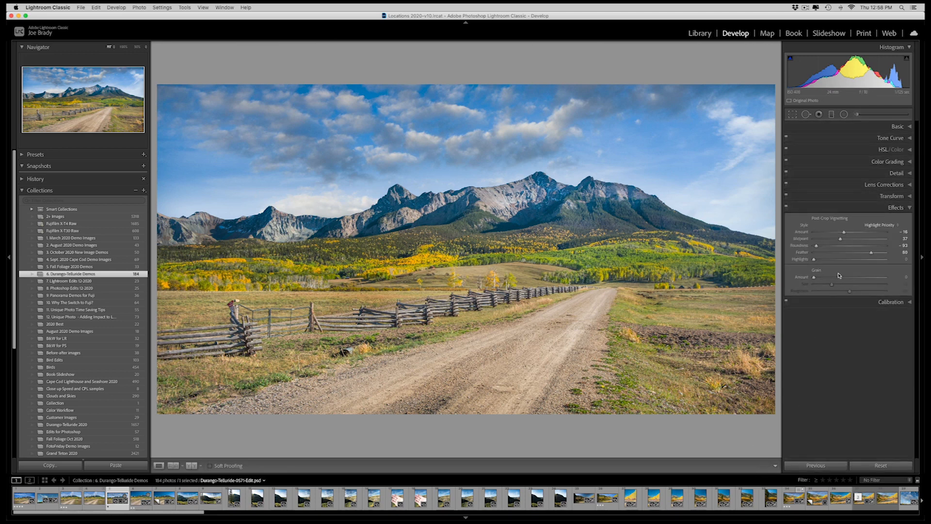
# Step: Add a wide radial filter over the mountains, valley and fence, and invert it to affect the inside of the ellipse
pyautogui.click(845, 114)
pyautogui.moveTo(451, 242); pyautogui.dragTo(840, 320)
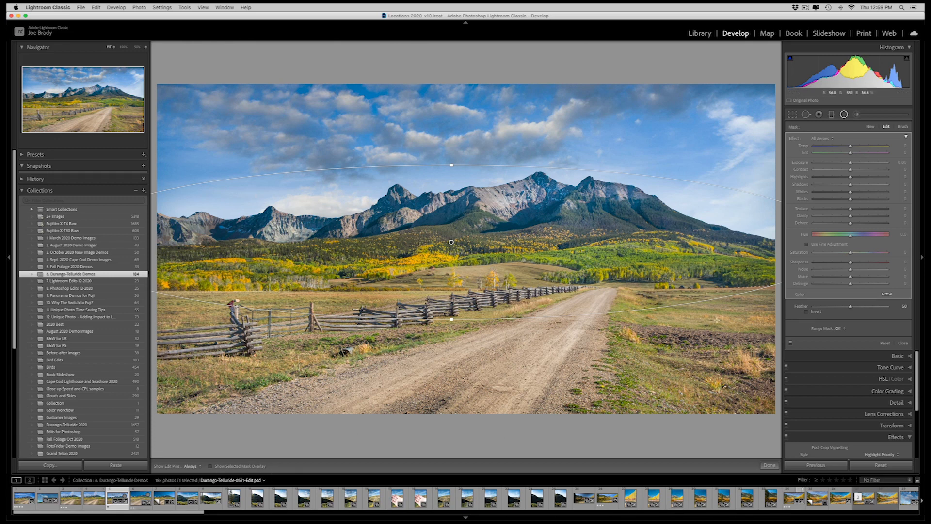
pyautogui.click(861, 164)
pyautogui.moveTo(868, 164); pyautogui.dragTo(849, 165)
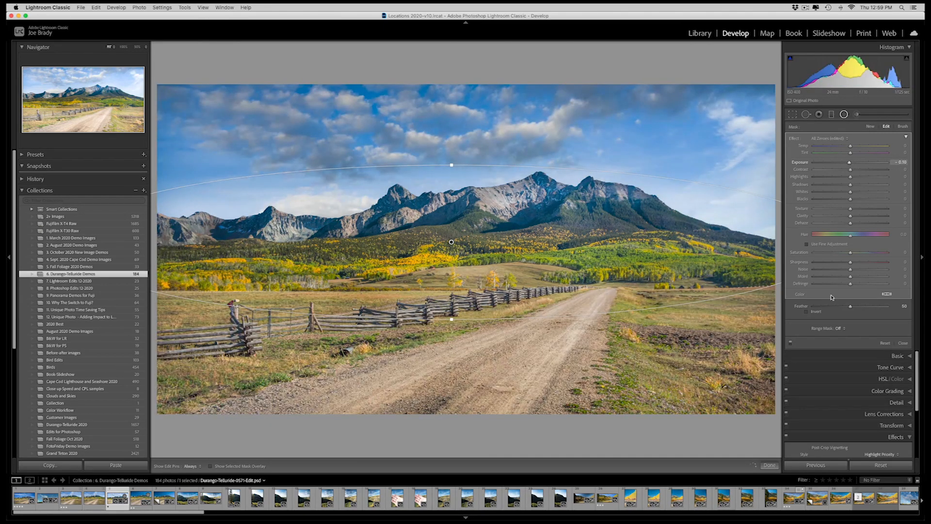
pyautogui.click(808, 311)
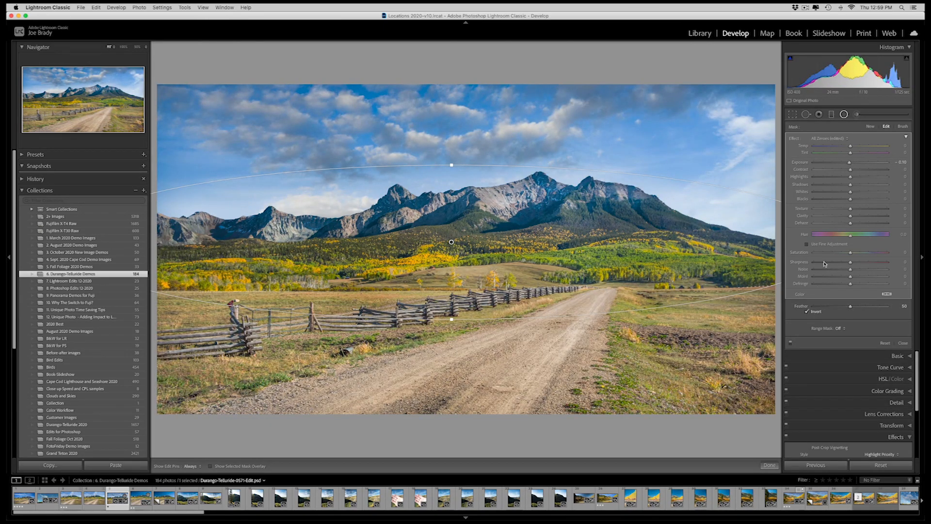
# Step: Set the radial filter to Exposure 0.34, Clarity 14 and Dehaze 8
pyautogui.moveTo(852, 164); pyautogui.dragTo(853, 164)
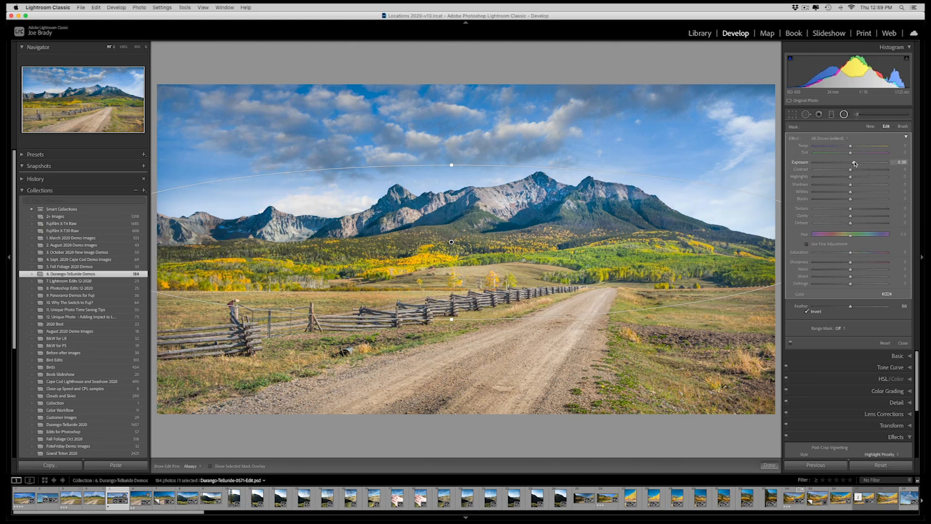
pyautogui.moveTo(851, 216); pyautogui.dragTo(856, 219)
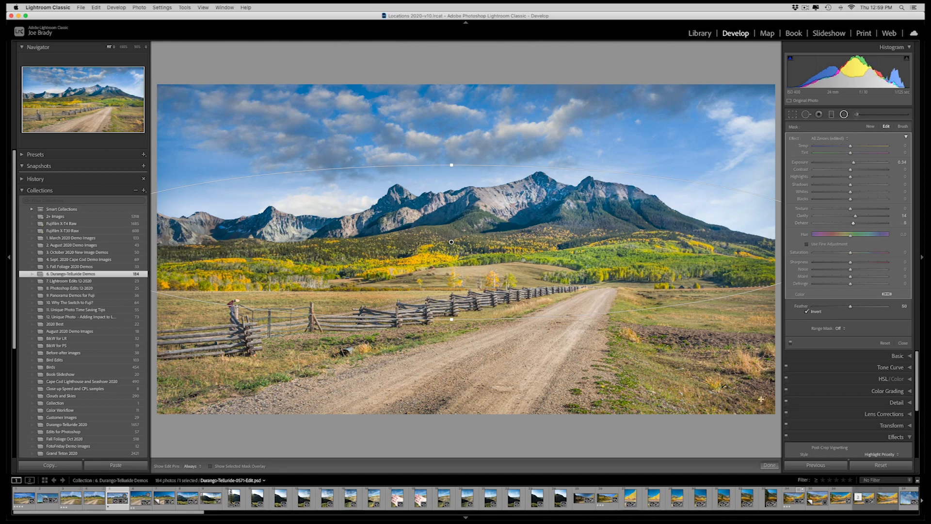
pyautogui.click(769, 466)
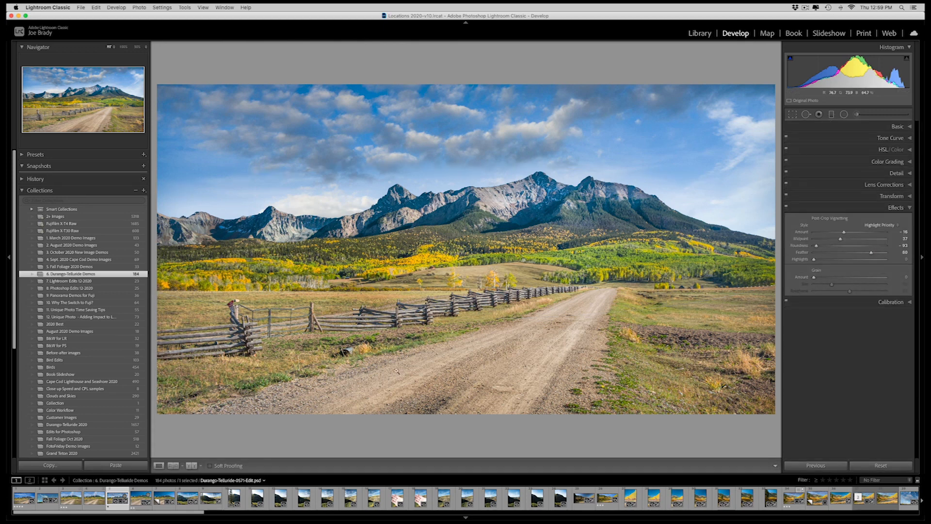
# Step: Brush along the road and into the valley trees at size 31 with Auto Mask off, and raise that area's Exposure to 0.25
pyautogui.press('k')
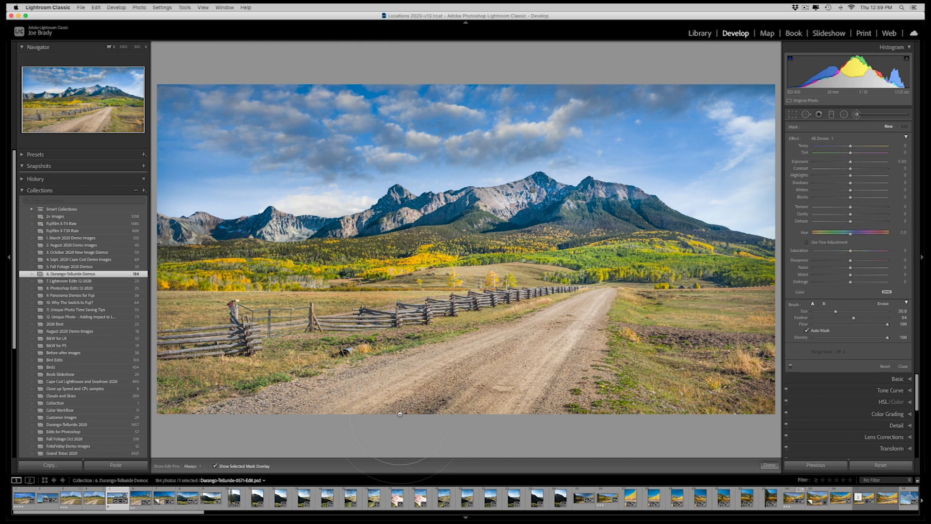
pyautogui.moveTo(383, 413)
pyautogui.mouseDown()
pyautogui.moveTo(447, 390)
pyautogui.moveTo(509, 334)
pyautogui.moveTo(601, 291)
pyautogui.mouseUp()
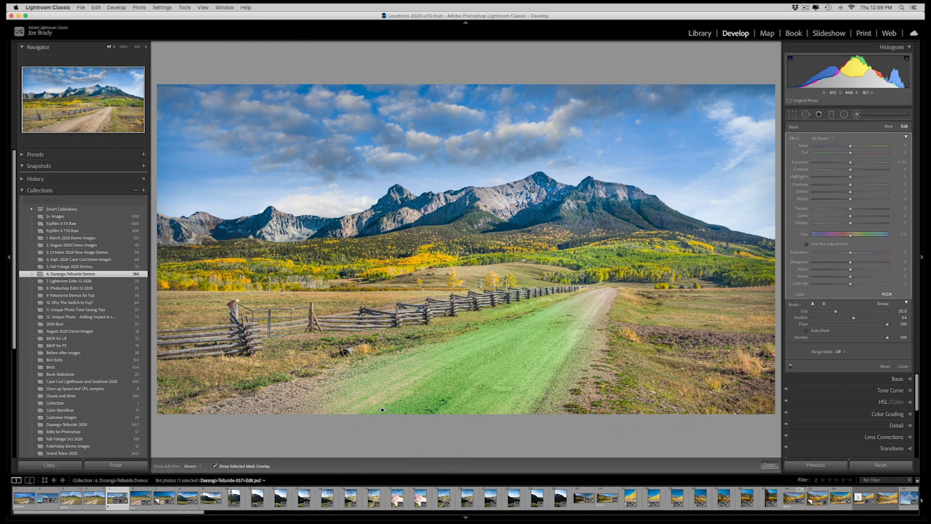
pyautogui.press('super+z')
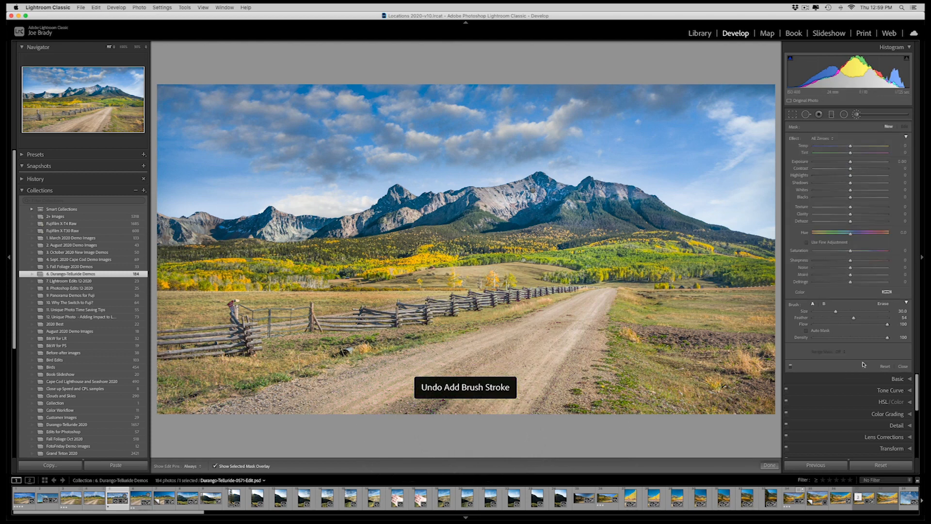
pyautogui.moveTo(422, 408)
pyautogui.mouseDown()
pyautogui.moveTo(436, 340)
pyautogui.moveTo(539, 293)
pyautogui.moveTo(563, 243)
pyautogui.moveTo(531, 232)
pyautogui.mouseUp()
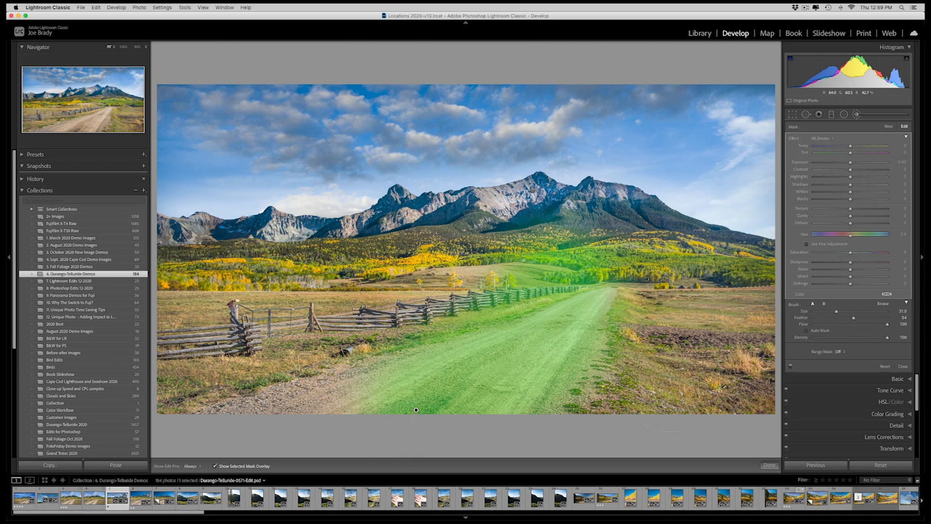
pyautogui.press('o')
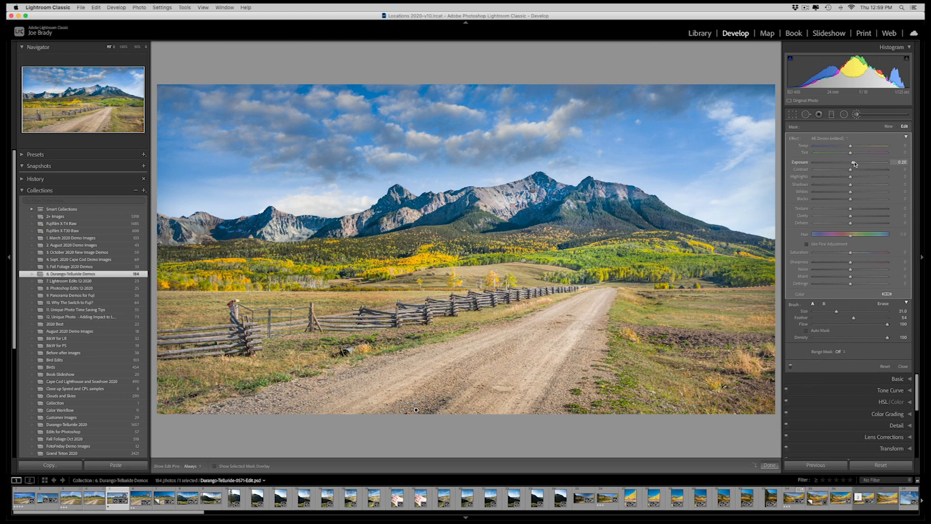
pyautogui.moveTo(855, 164); pyautogui.dragTo(854, 163)
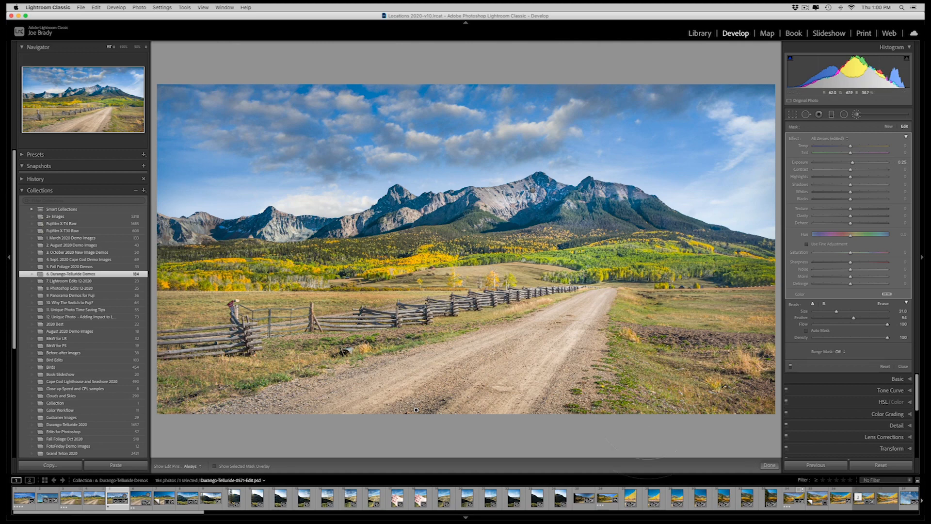